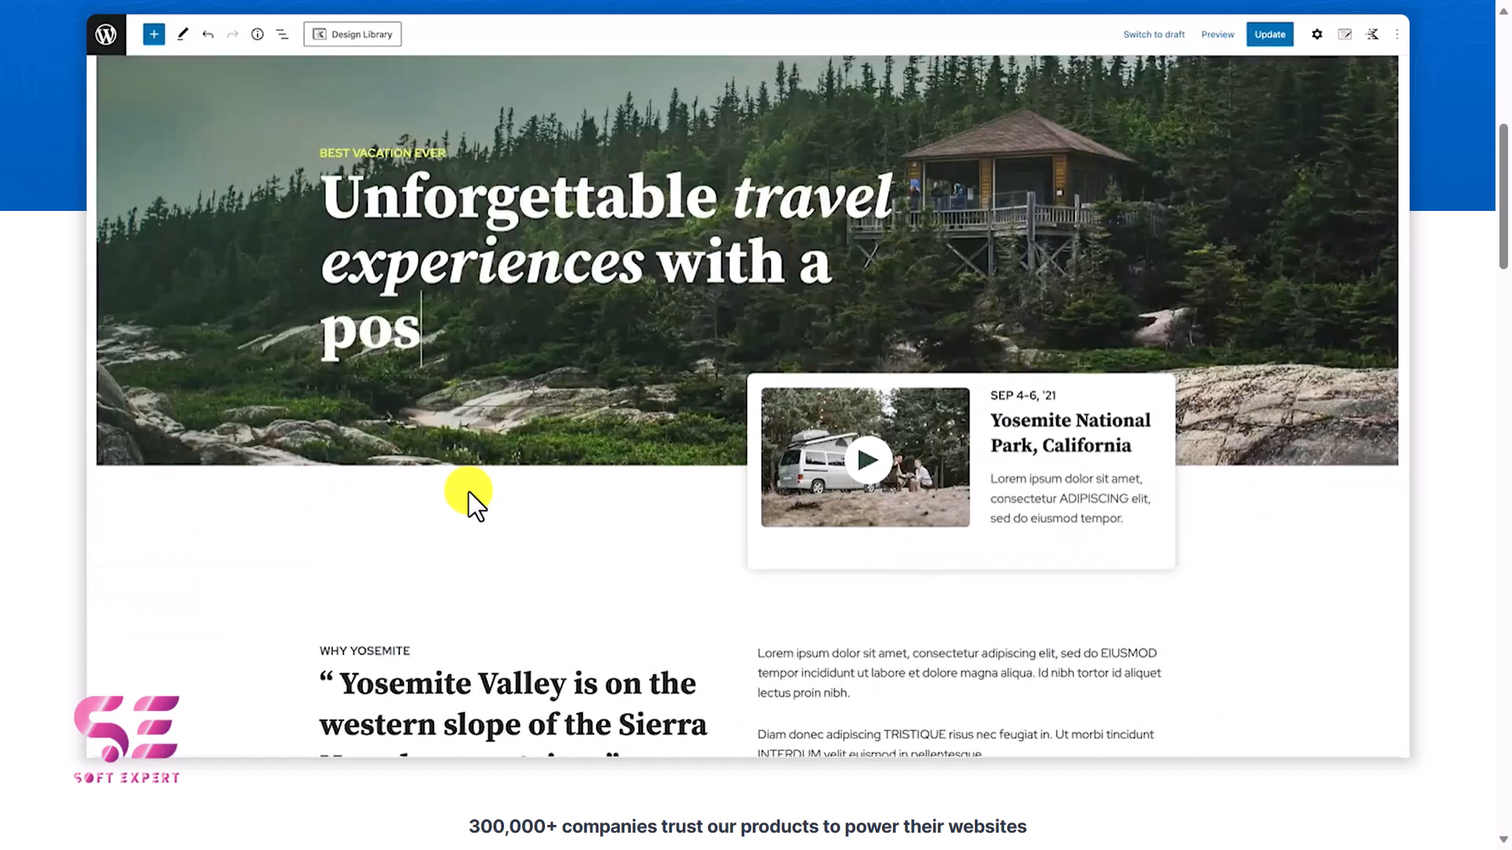
Open the Kadence pricing page, review the bundles and get started with the Free Forever plan.
{"action": "scroll", "coordinate": [469, 492], "scroll_direction": "up", "scroll_amount": 5}
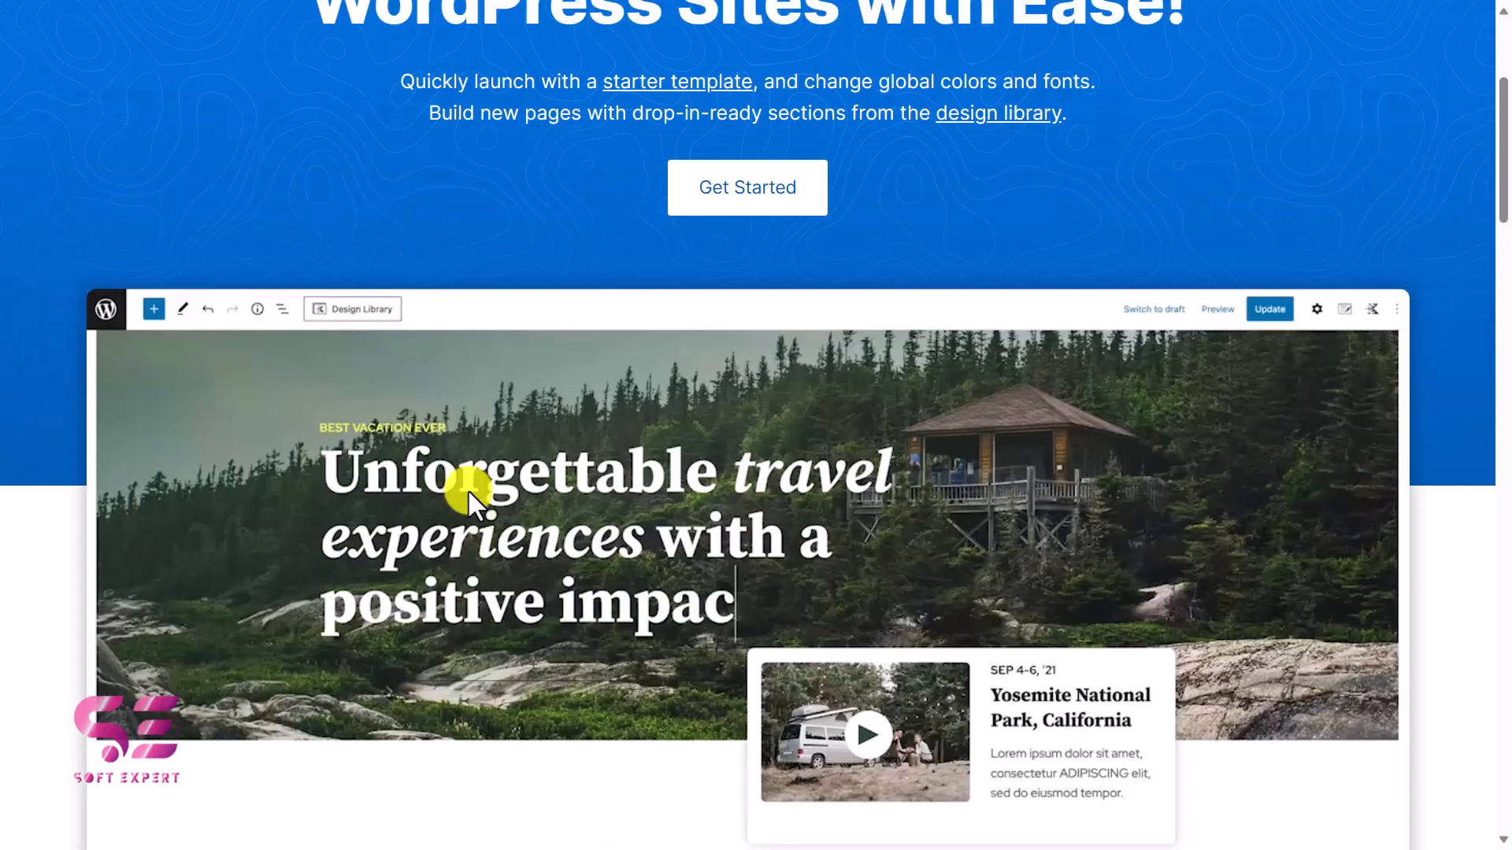
{"action": "scroll", "coordinate": [470, 493], "scroll_direction": "up", "scroll_amount": 1}
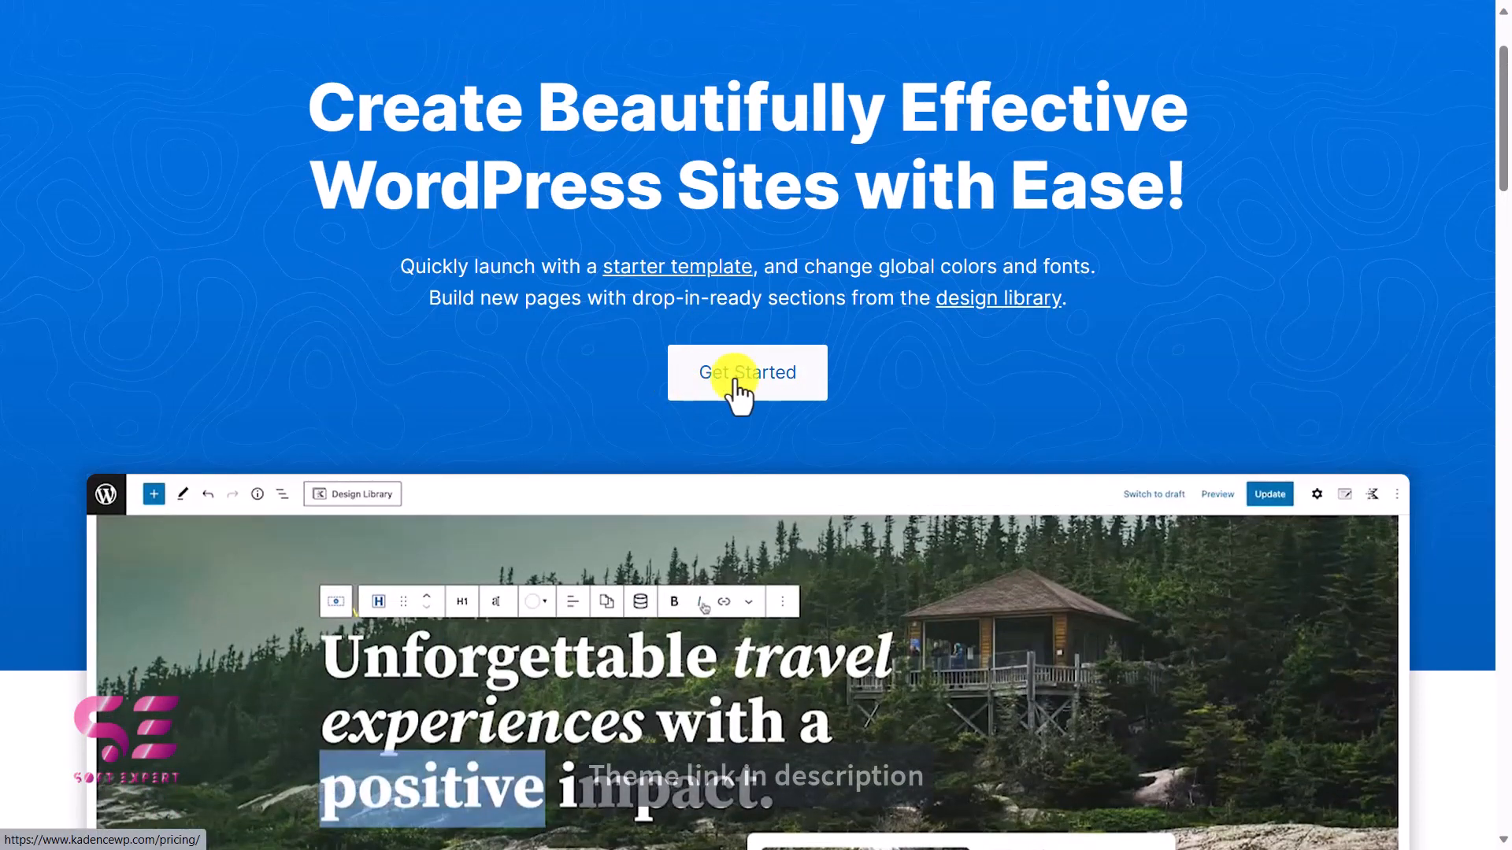
{"action": "left_click", "coordinate": [773, 394]}
{"action": "scroll", "coordinate": [774, 394], "scroll_direction": "down", "scroll_amount": 6}
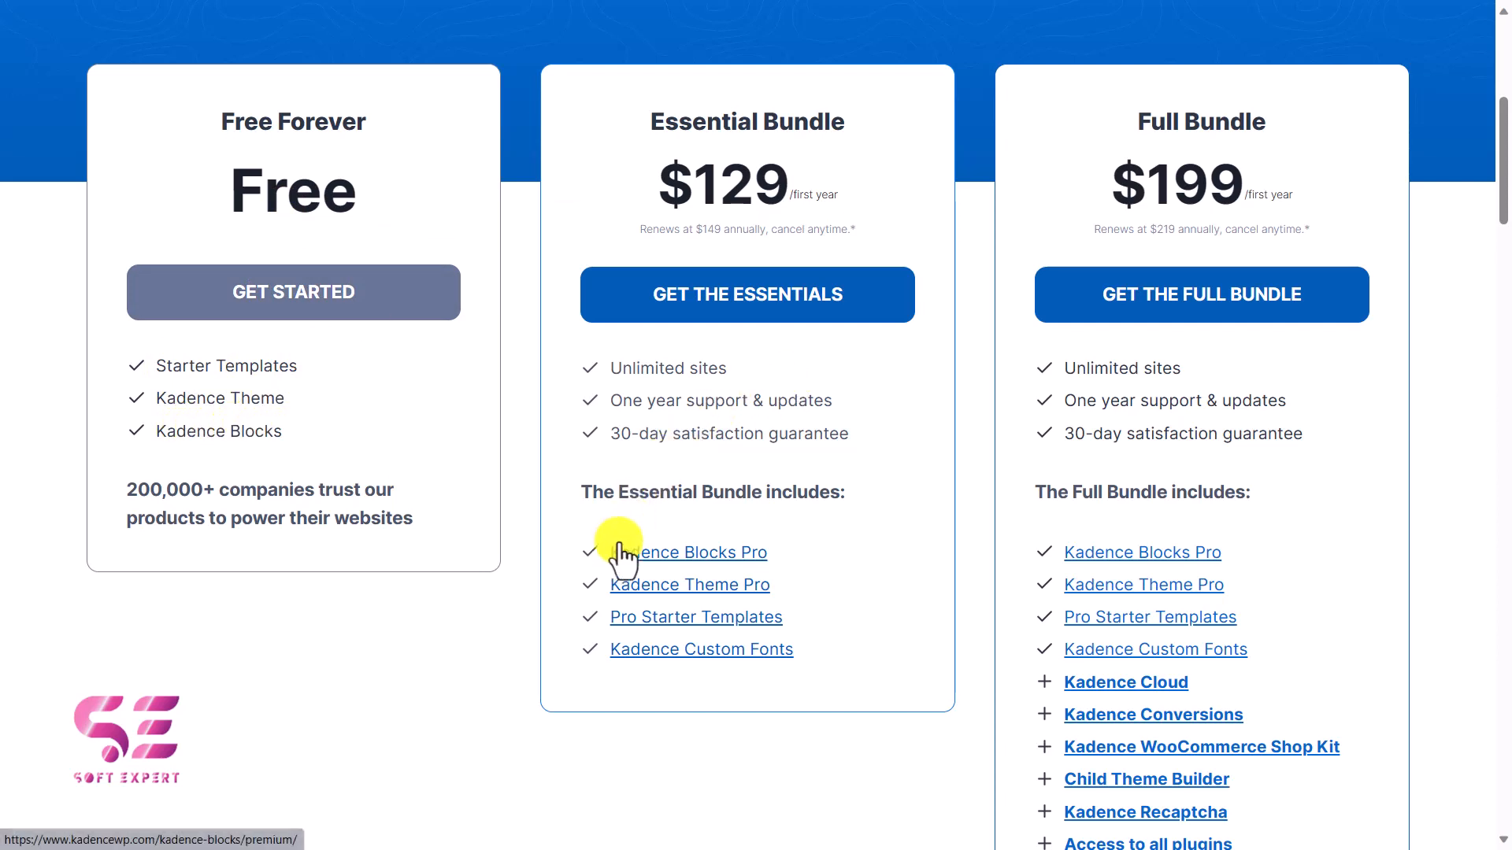
{"action": "scroll", "coordinate": [1098, 436], "scroll_direction": "down", "scroll_amount": 2}
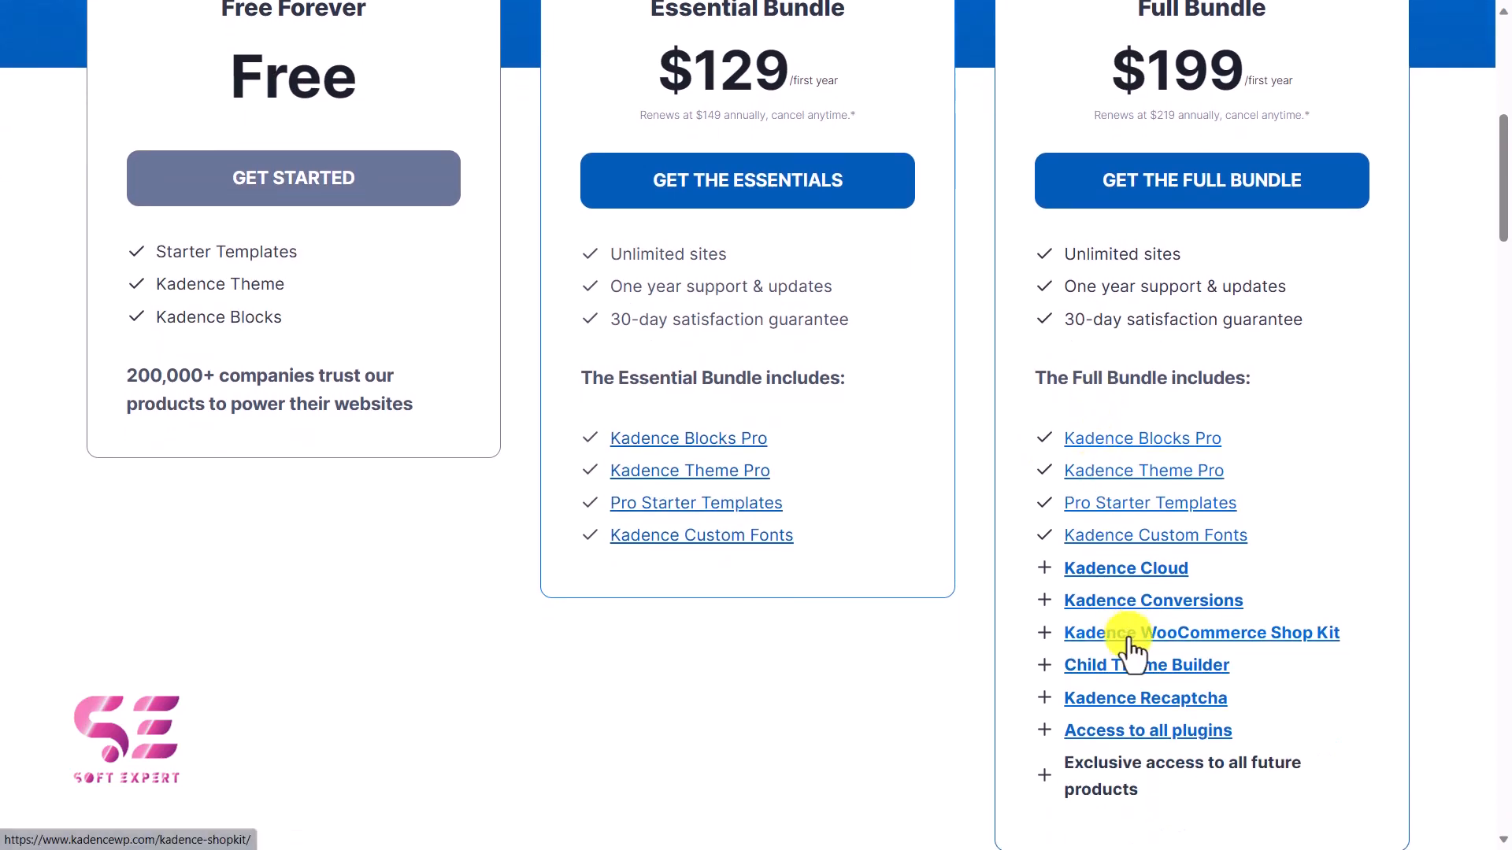
{"action": "scroll", "coordinate": [1131, 640], "scroll_direction": "up", "scroll_amount": 2}
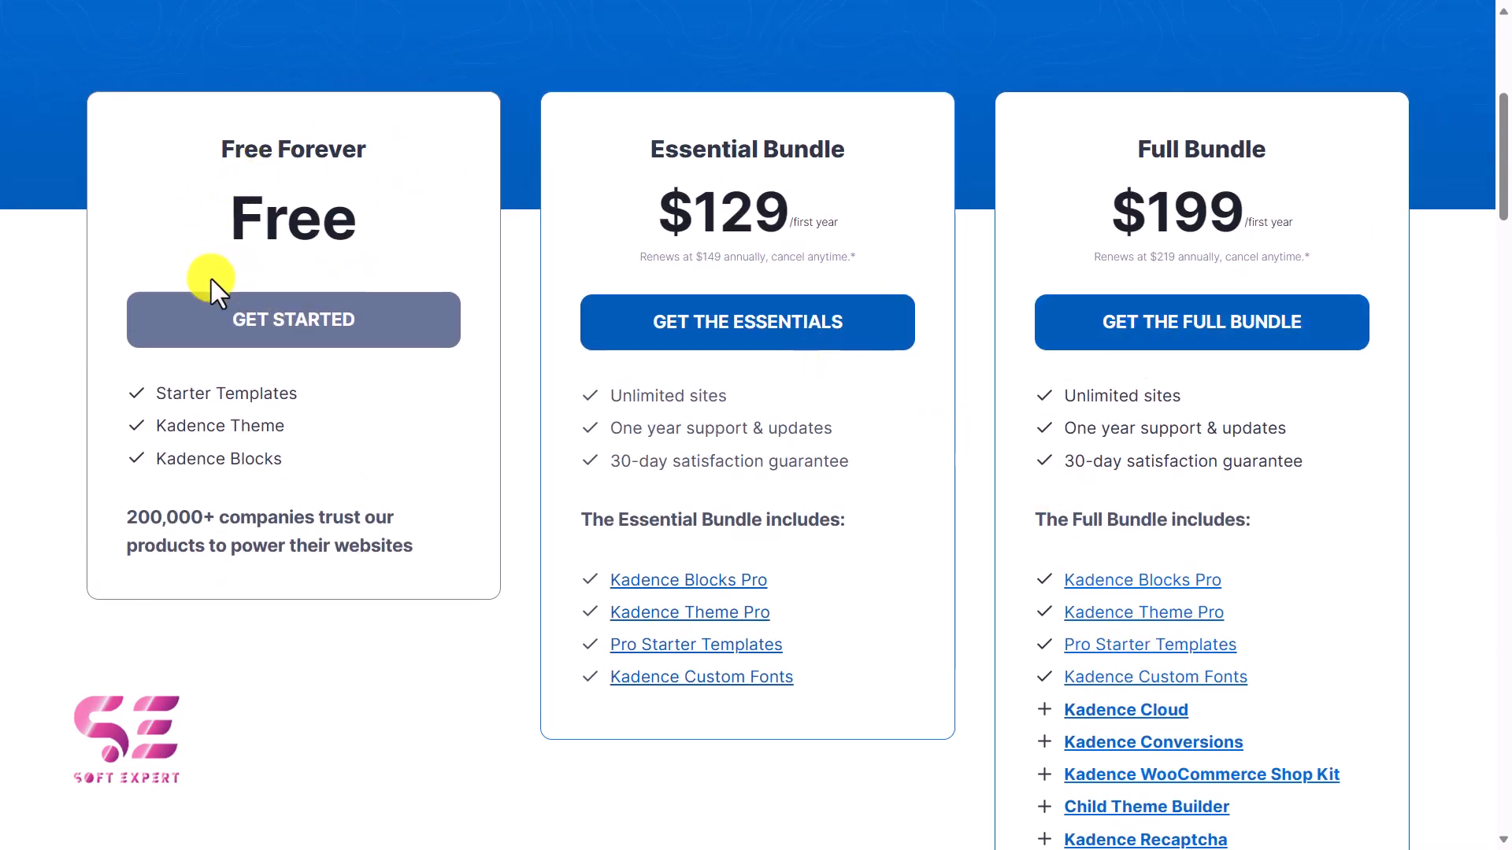
{"action": "left_click", "coordinate": [337, 314]}
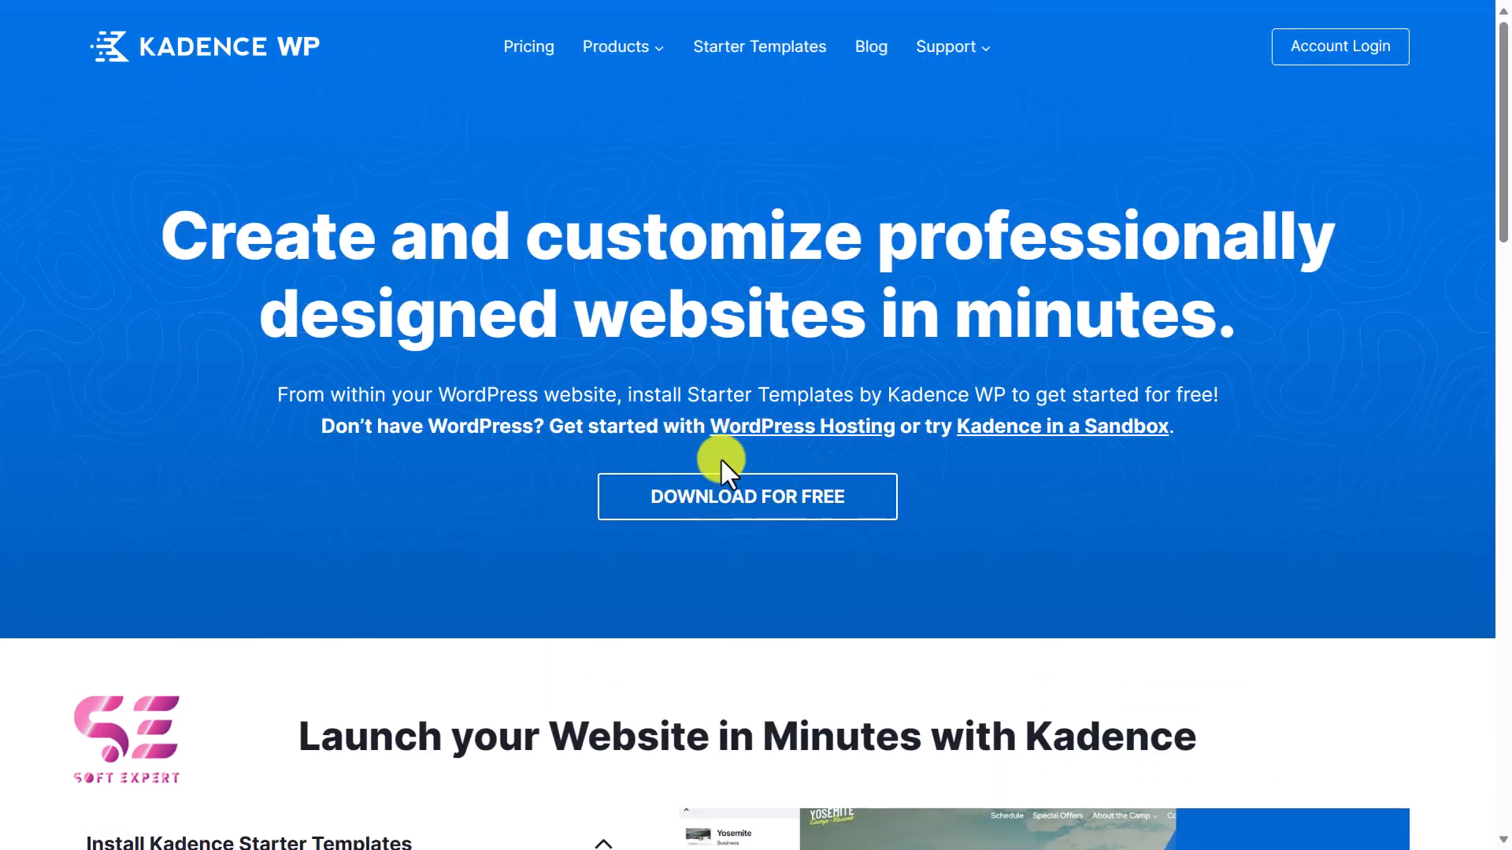
Subscribe and download only the Kadence Theme, excluding Kadence Blocks and Starter Templates.
{"action": "left_click", "coordinate": [763, 500]}
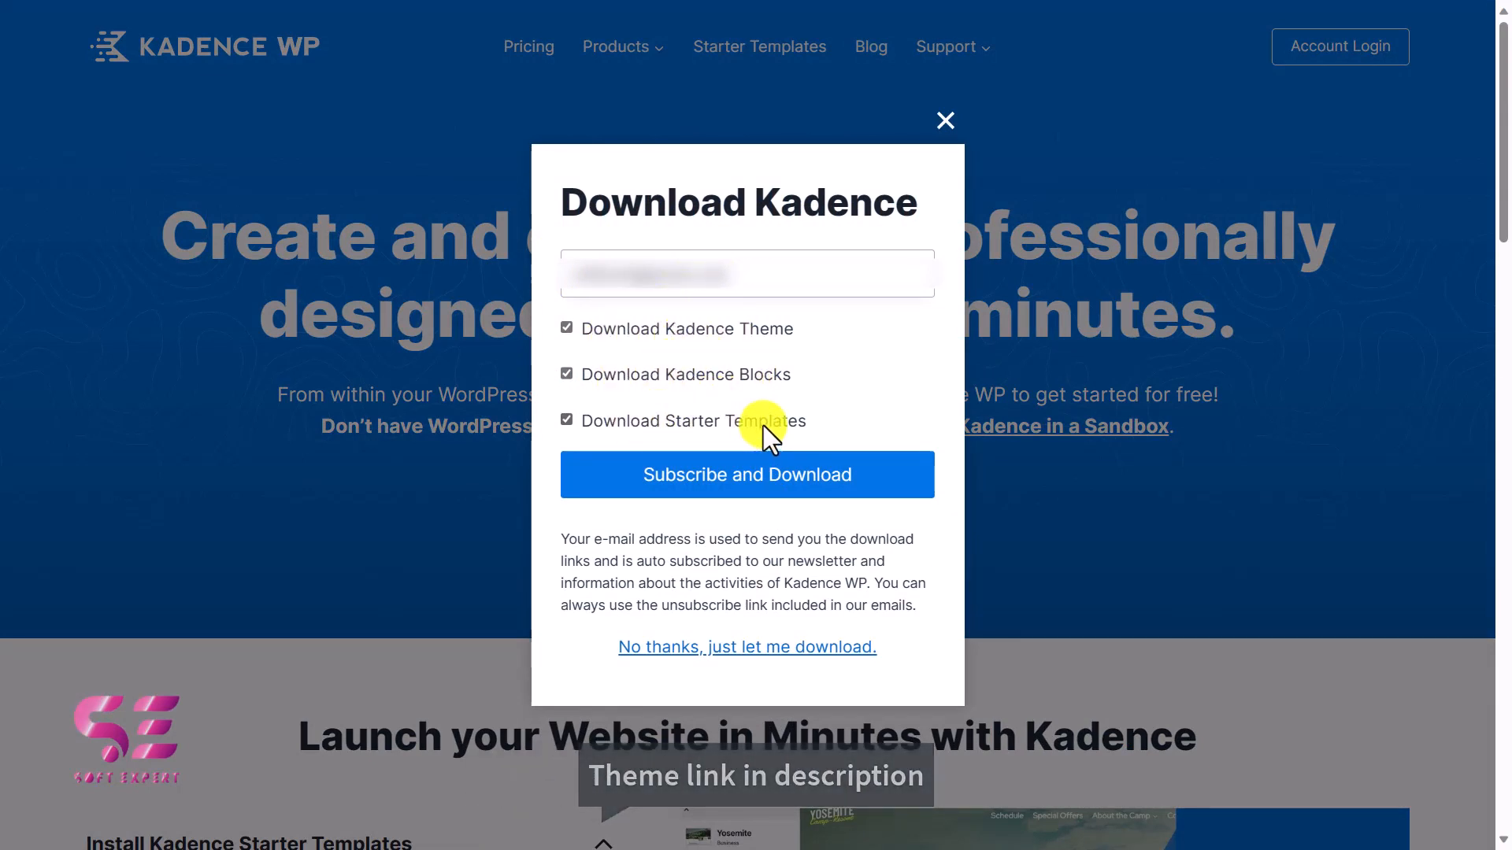
{"action": "left_click", "coordinate": [704, 384]}
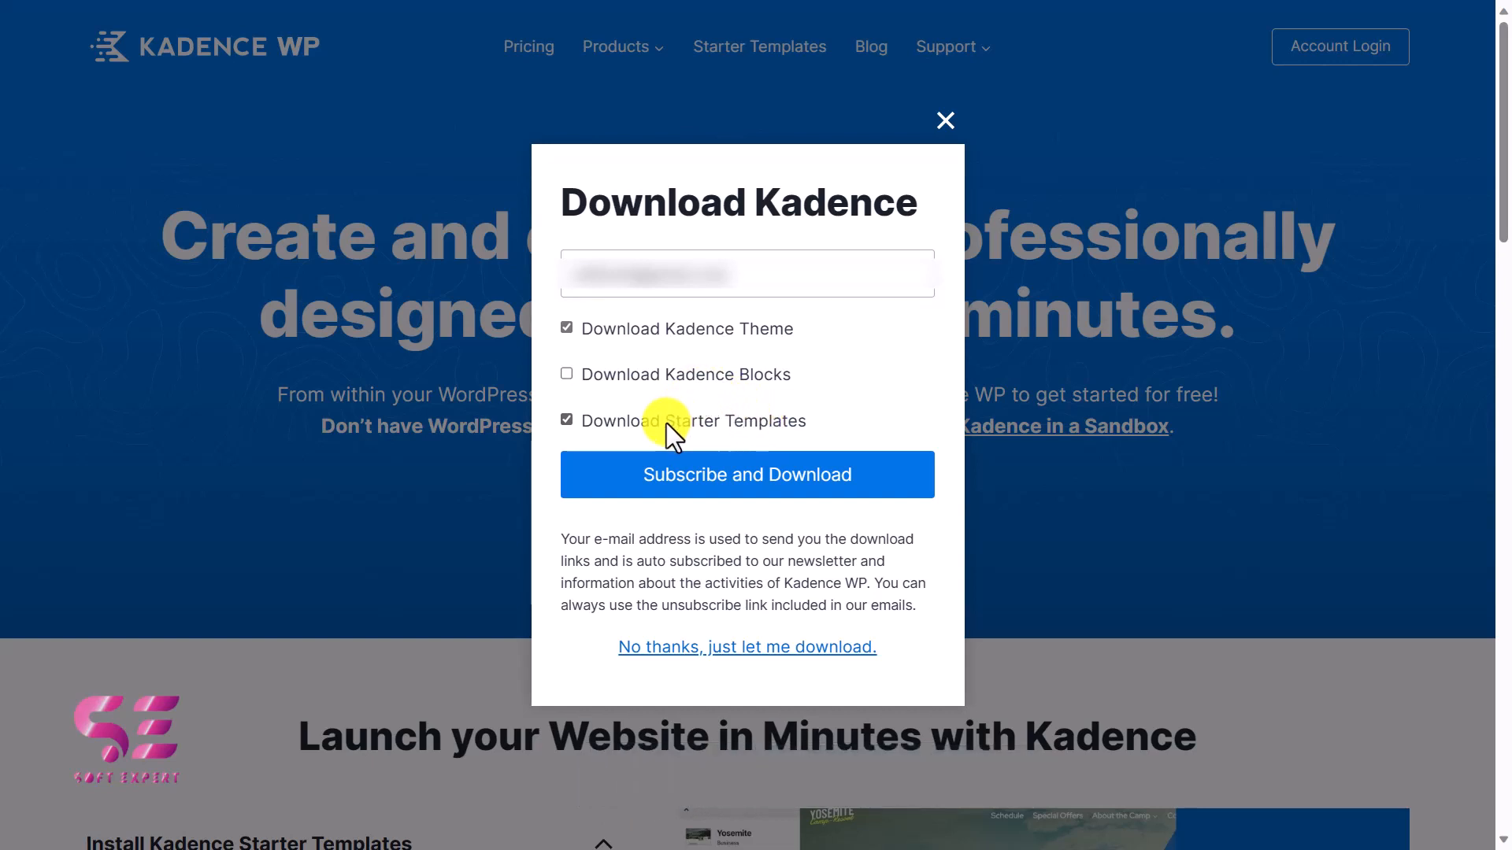
{"action": "left_click", "coordinate": [666, 424]}
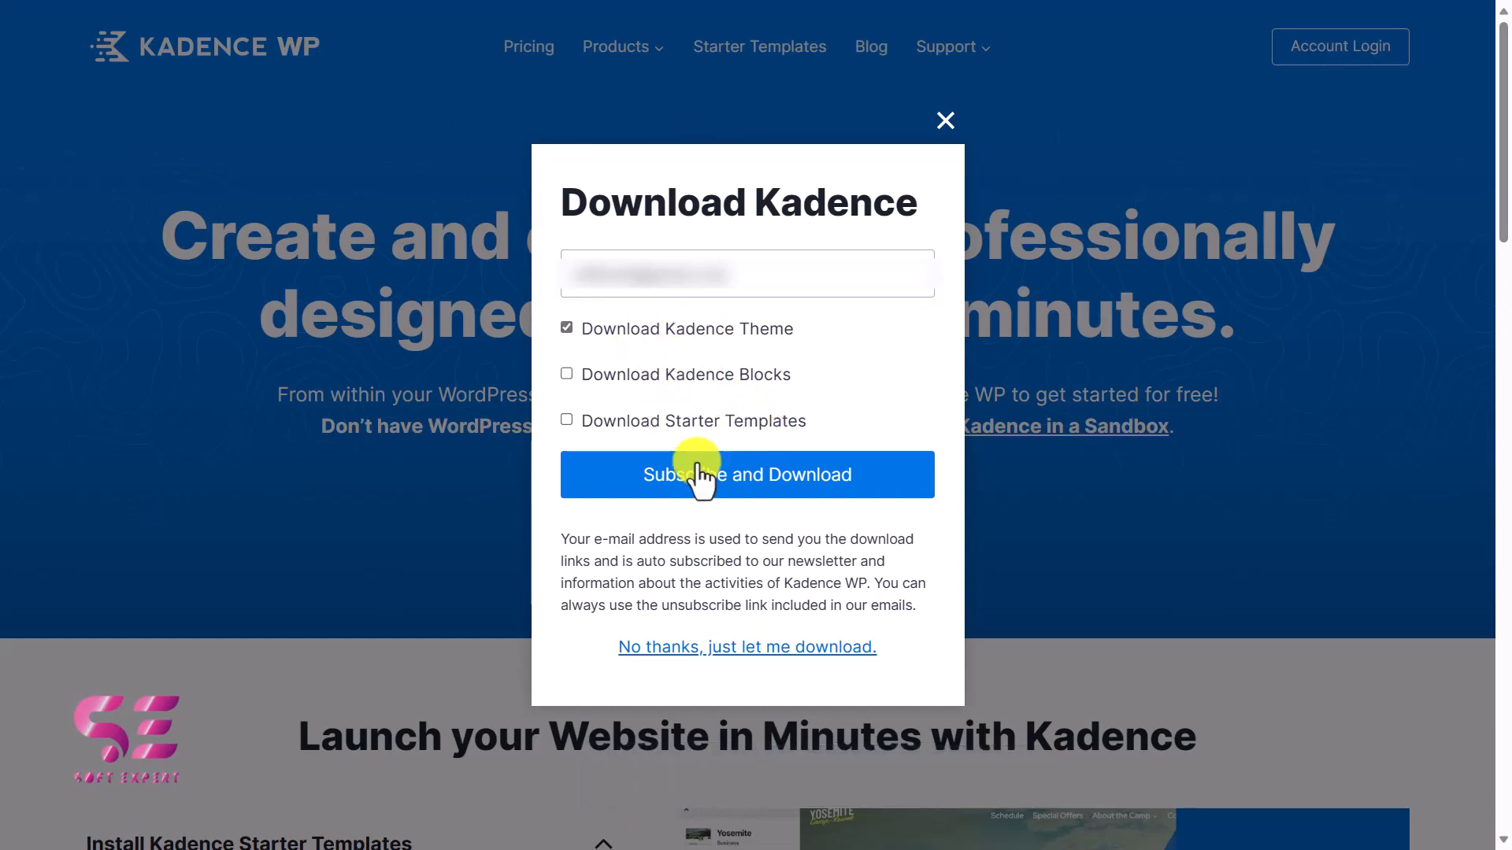
{"action": "left_click", "coordinate": [776, 476]}
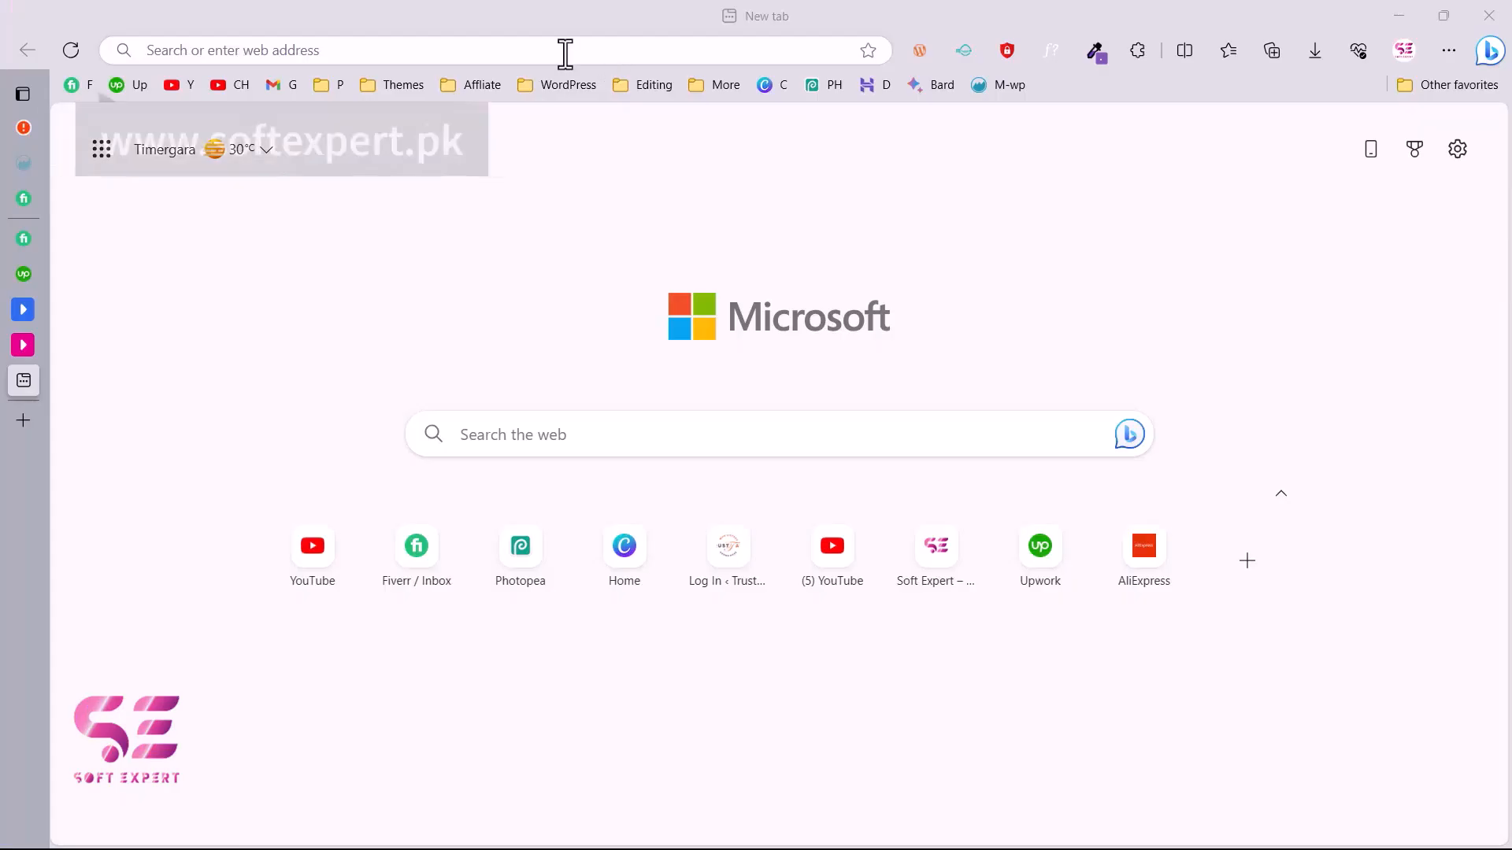
Open the website softexpert.pk in a new browser tab and look through its home page.
{"action": "left_click", "coordinate": [565, 50]}
{"action": "type", "text": "softexpert.pk"}
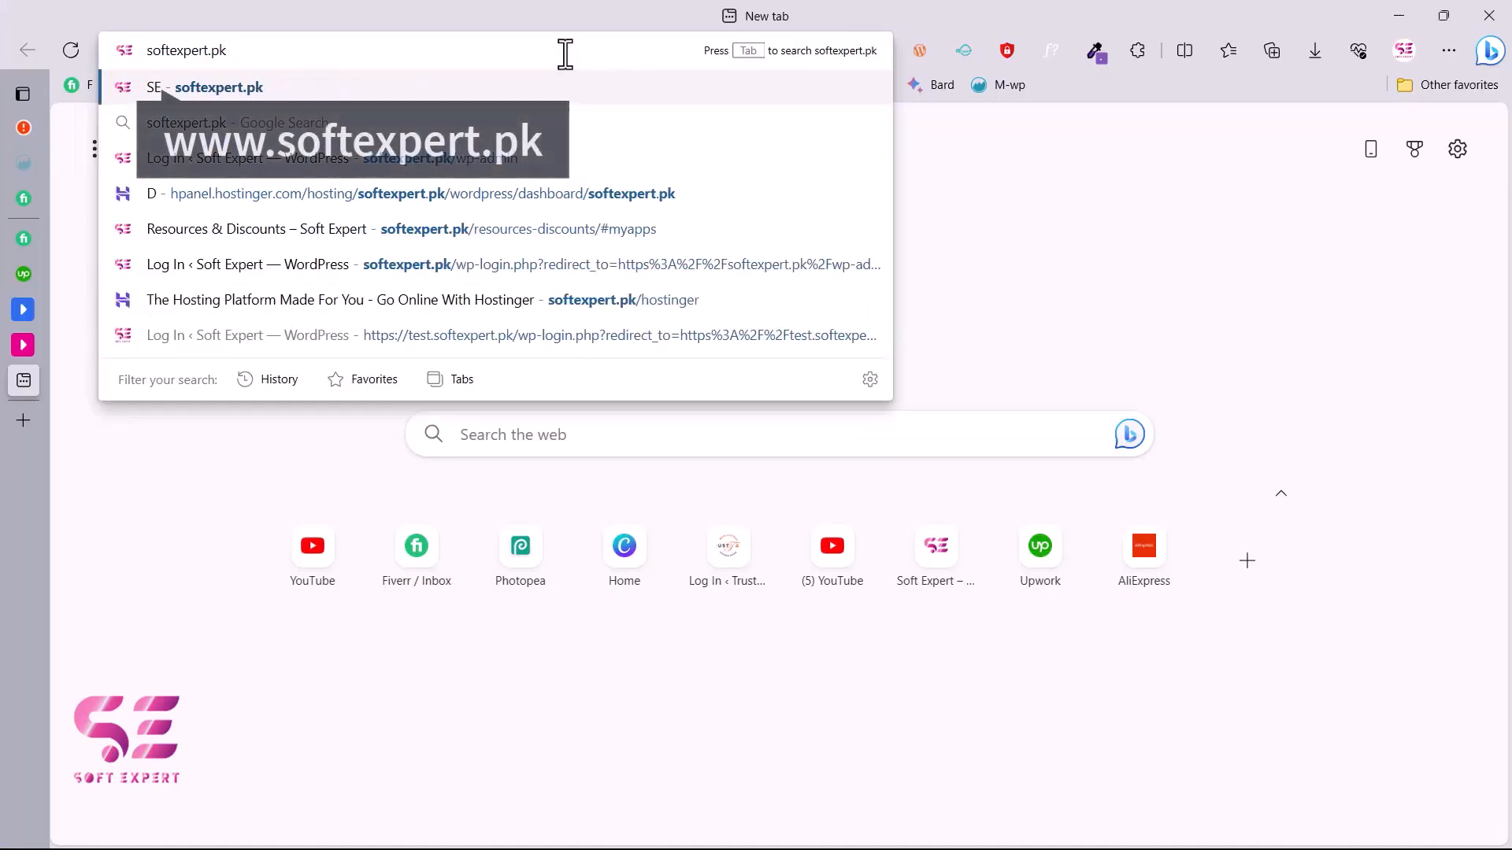
{"action": "key", "text": "Return"}
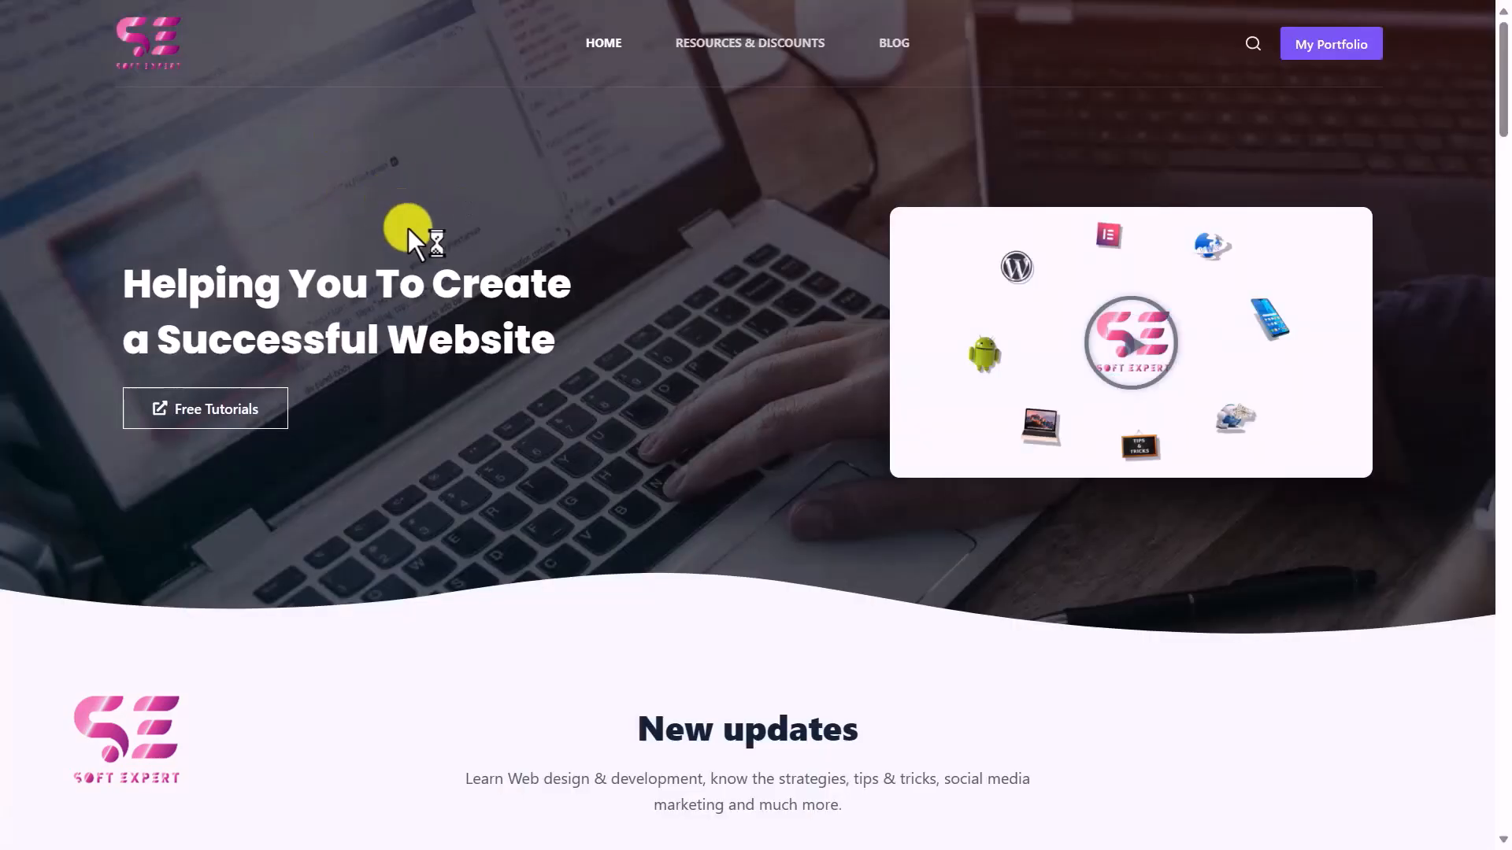
{"action": "scroll", "coordinate": [493, 287], "scroll_direction": "down", "scroll_amount": 10}
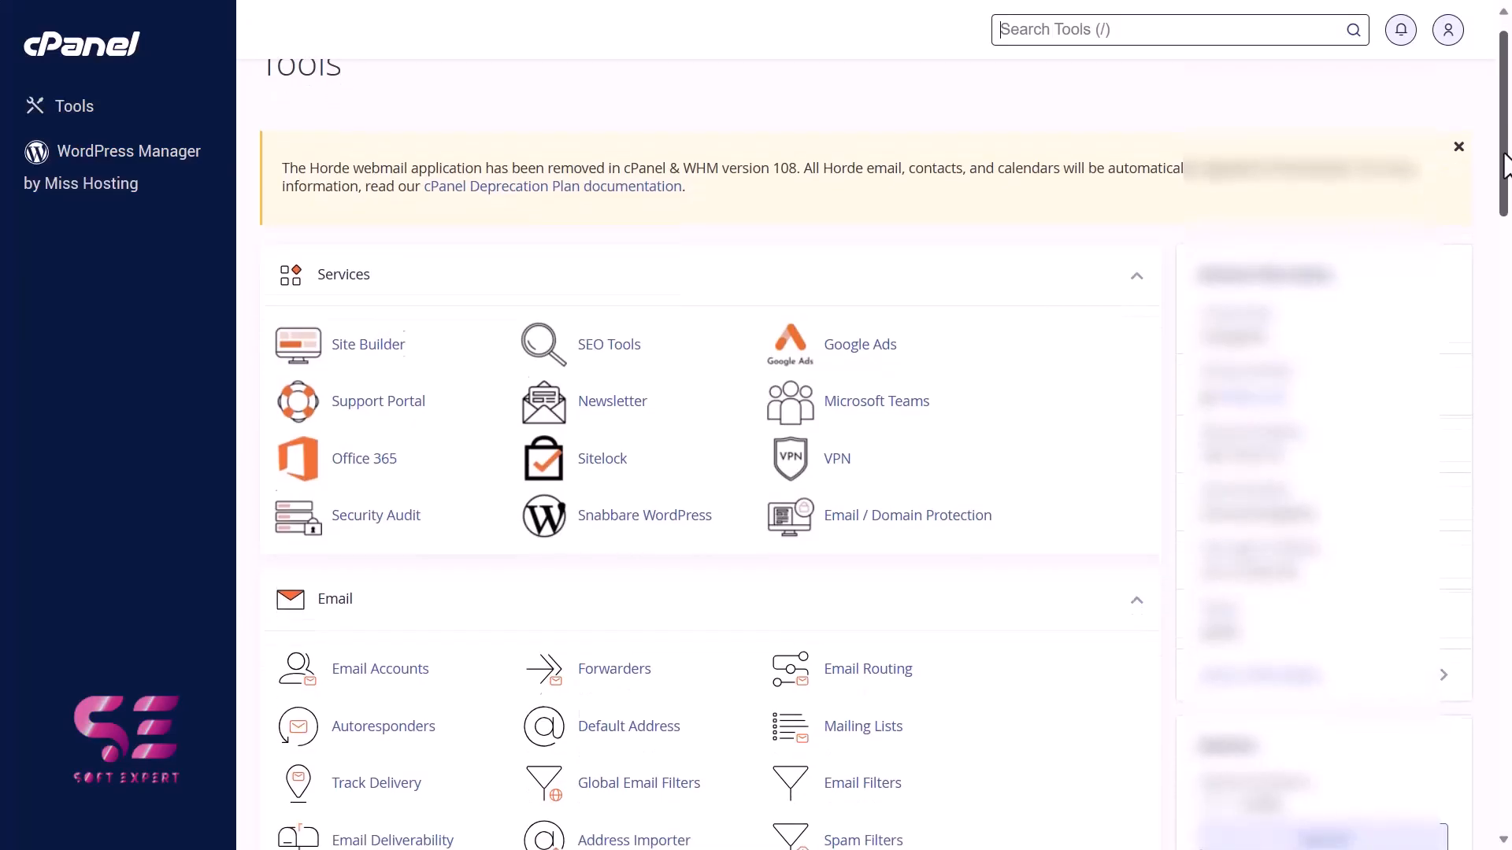
{"action": "scroll", "coordinate": [1506, 209], "scroll_direction": "down", "scroll_amount": 3}
{"action": "left_click_drag", "start_coordinate": [1506, 209], "coordinate": [1508, 605]}
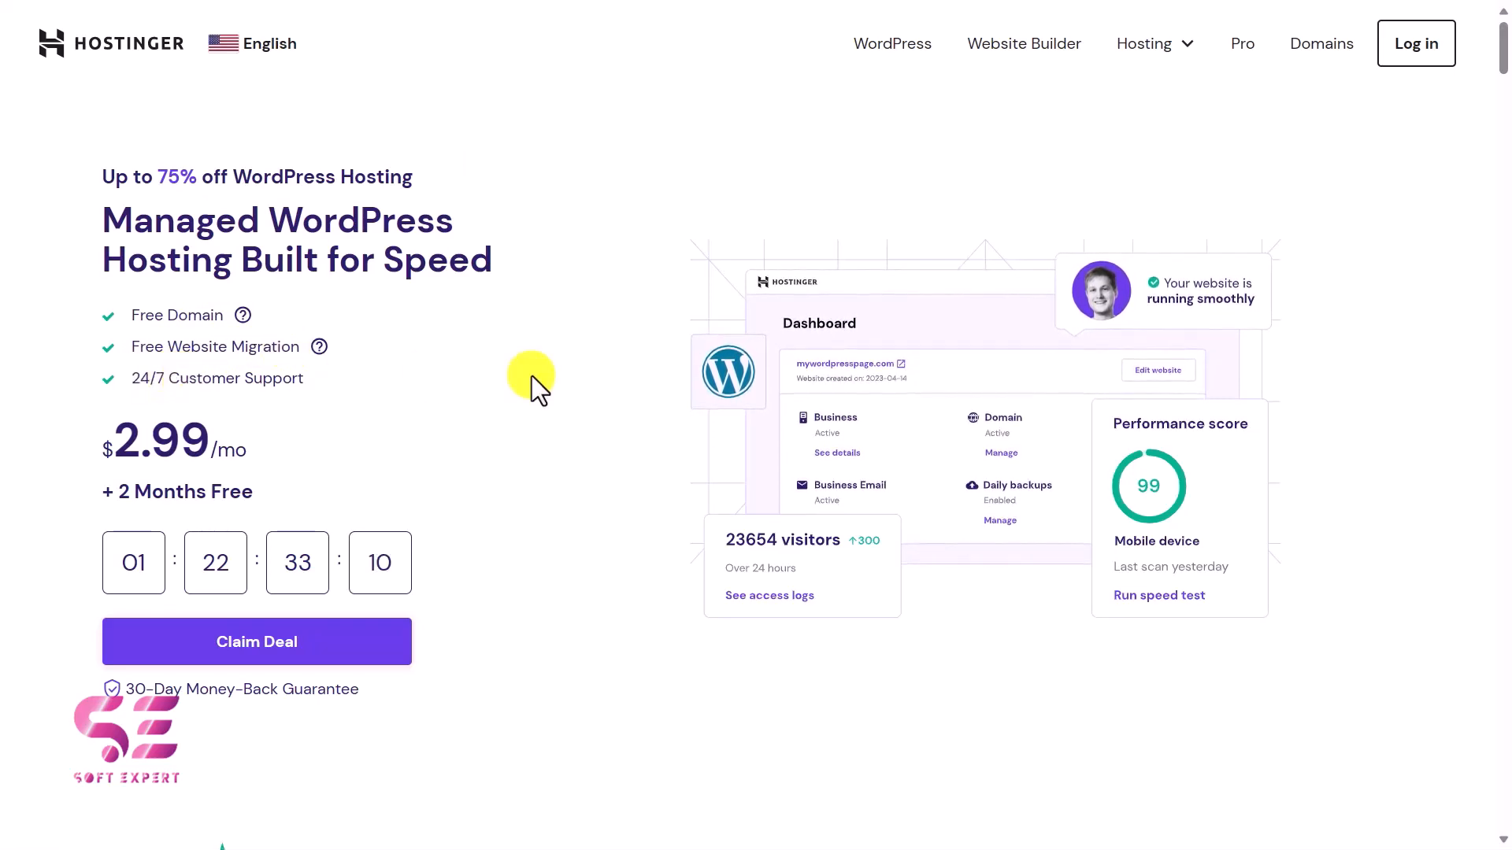
Compare Hostinger's WordPress hosting plans and add the Premium plan to the cart.
{"action": "scroll", "coordinate": [532, 376], "scroll_direction": "down", "scroll_amount": 10}
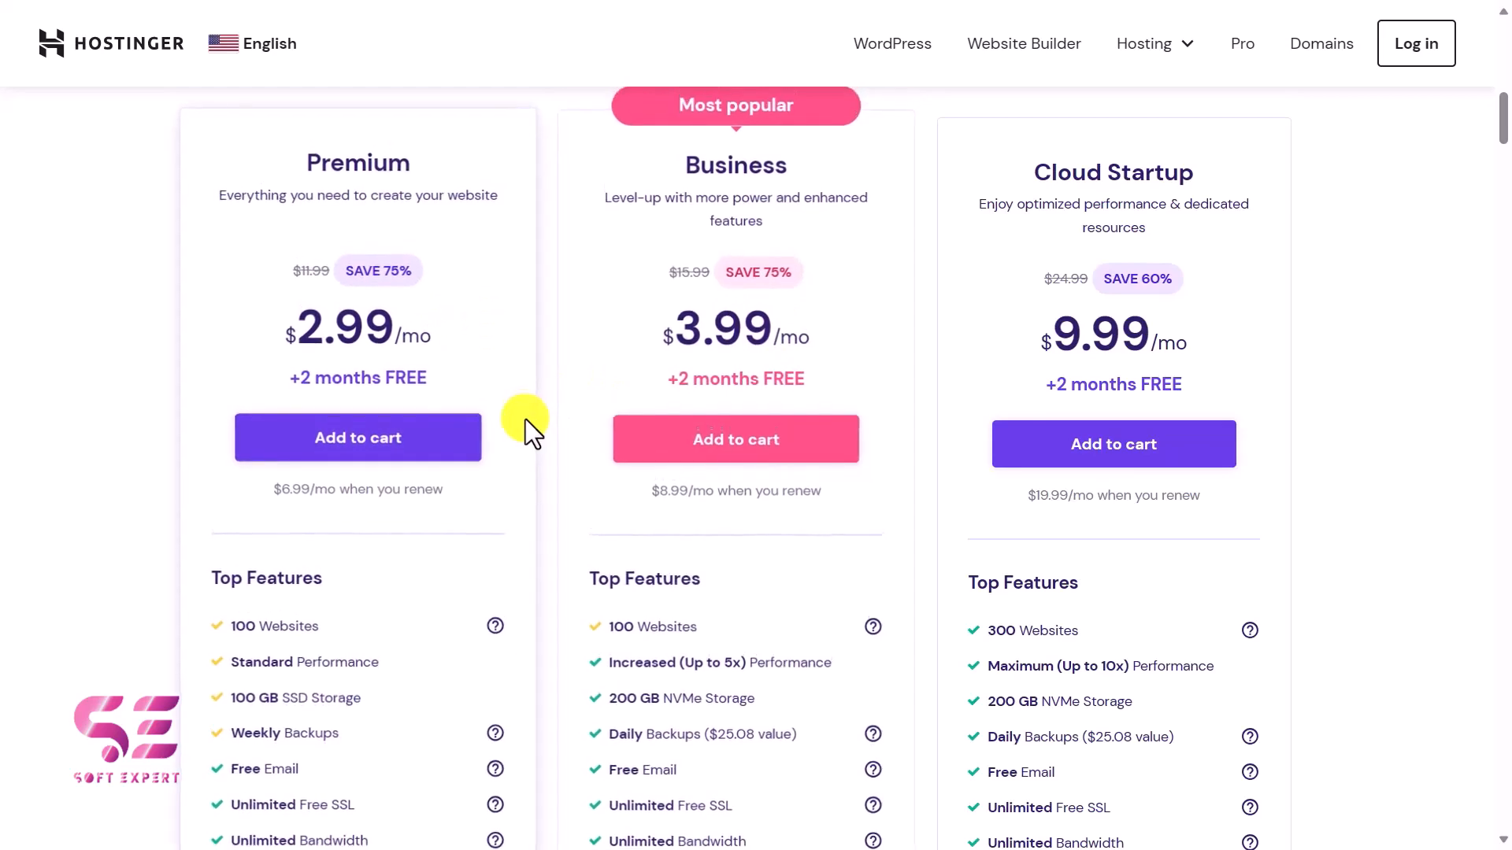
{"action": "scroll", "coordinate": [526, 419], "scroll_direction": "down", "scroll_amount": 3}
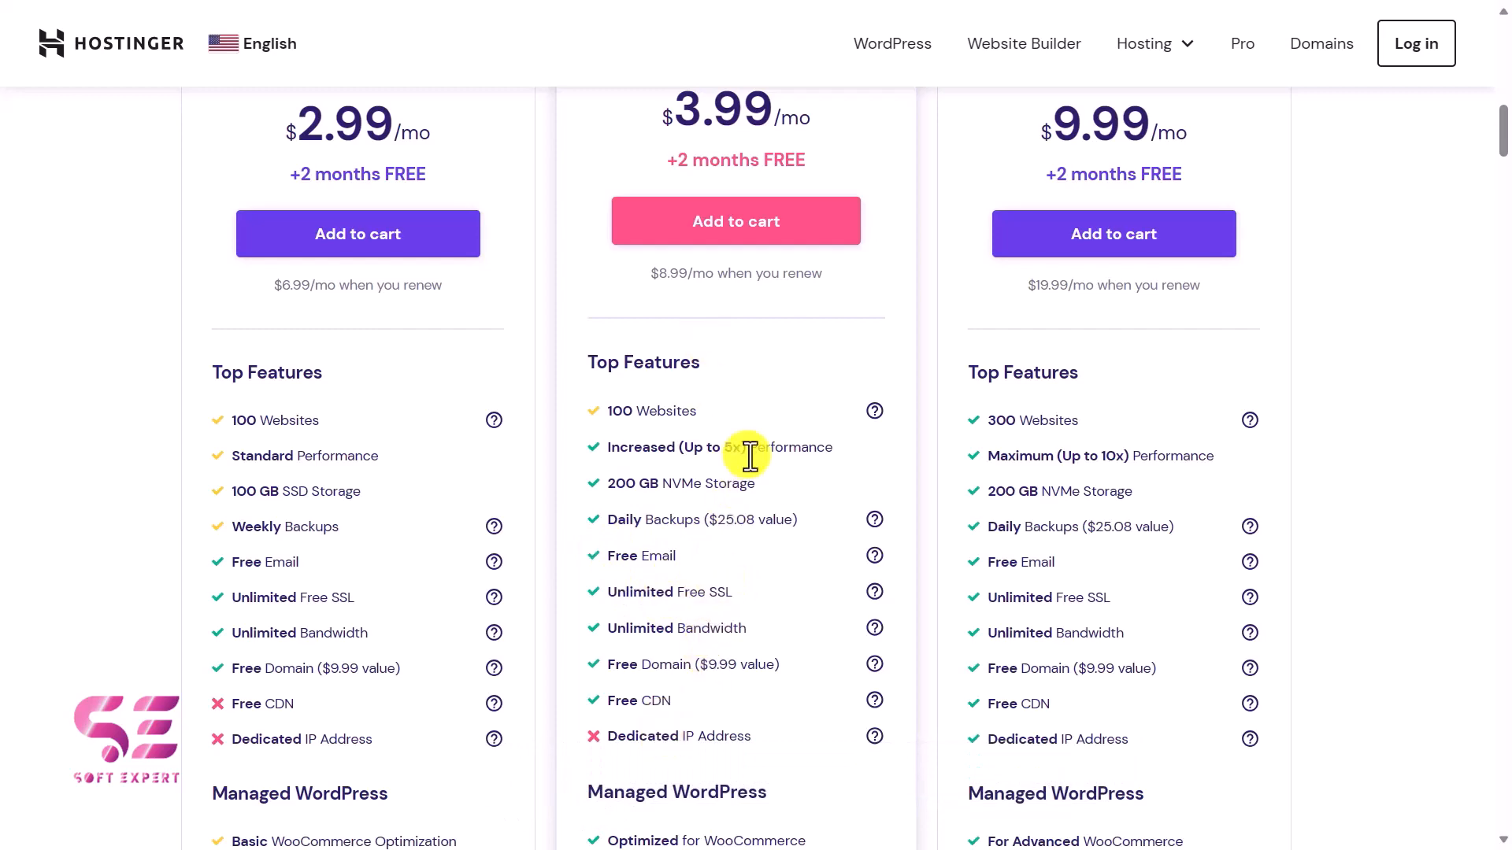
{"action": "scroll", "coordinate": [712, 438], "scroll_direction": "up", "scroll_amount": 1}
{"action": "scroll", "coordinate": [750, 455], "scroll_direction": "up", "scroll_amount": 2}
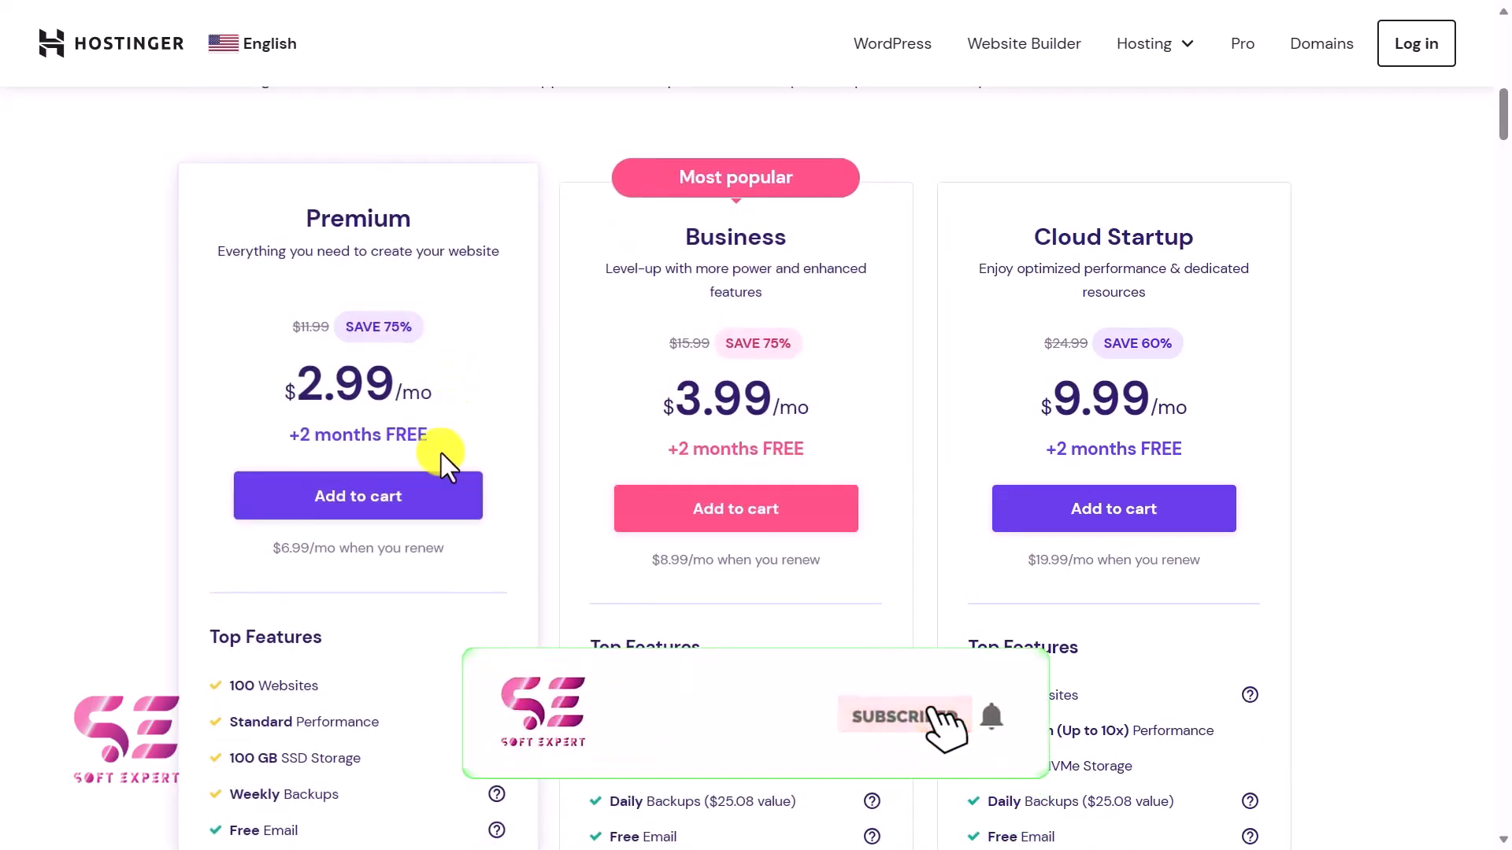
{"action": "left_click", "coordinate": [338, 500]}
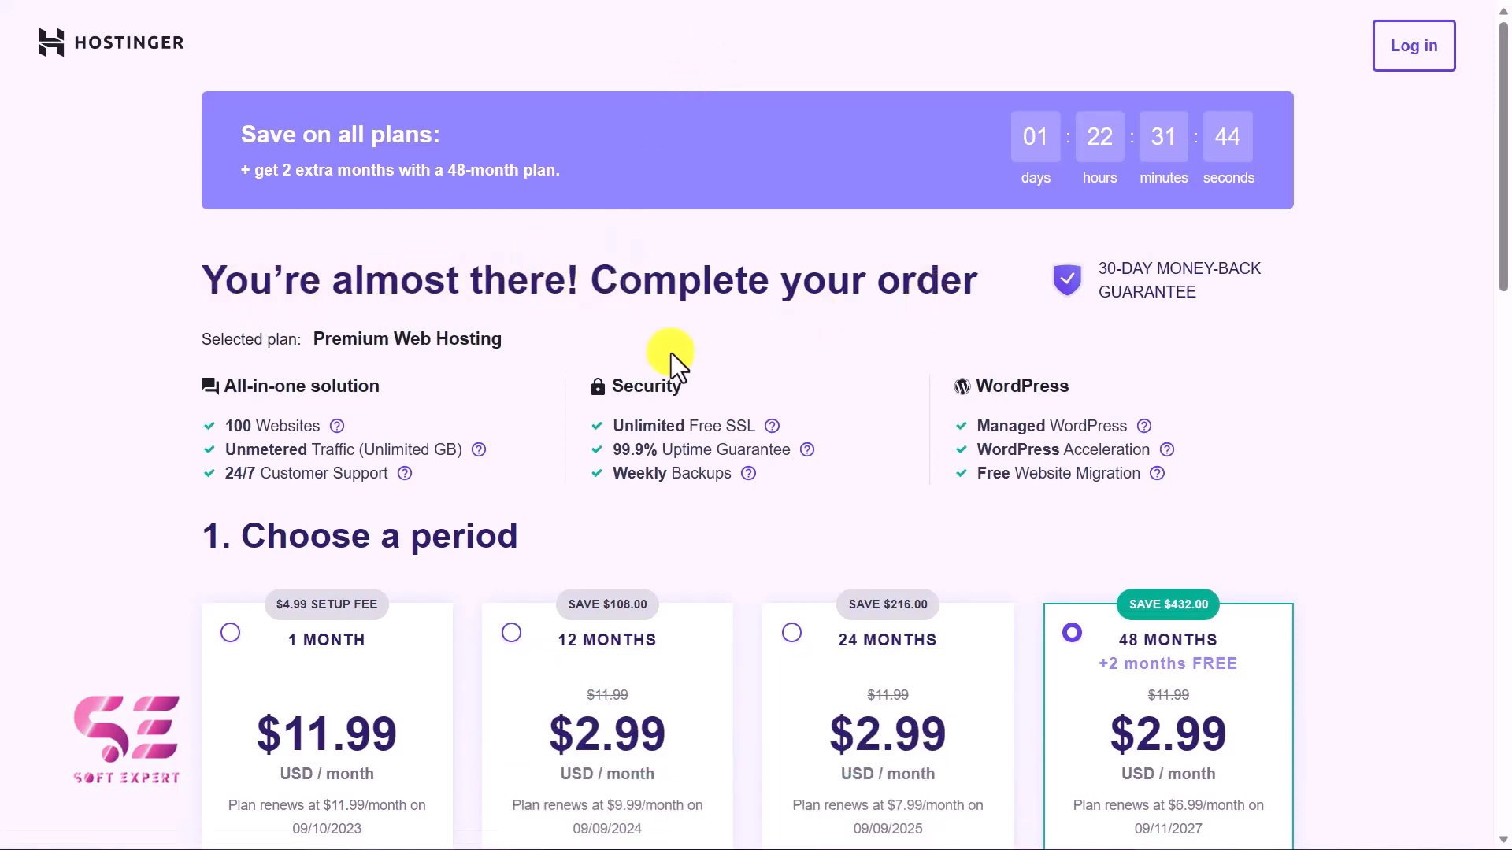
Examine the Premium Web Hosting order page, including the billing periods, account creation, payment methods and order total.
{"action": "scroll", "coordinate": [588, 378], "scroll_direction": "down", "scroll_amount": 5}
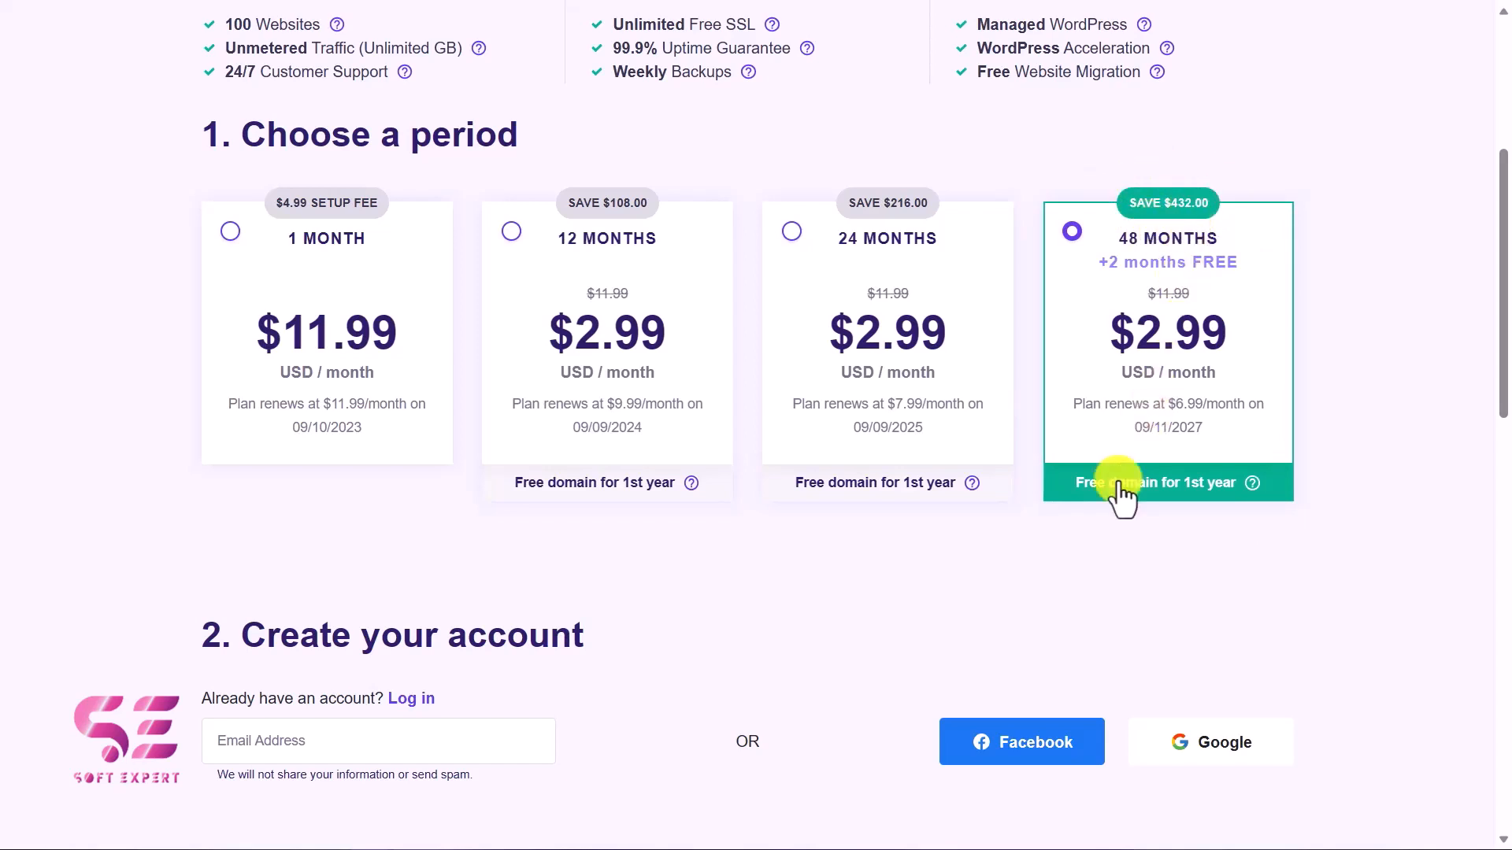
{"action": "scroll", "coordinate": [1117, 496], "scroll_direction": "down", "scroll_amount": 3}
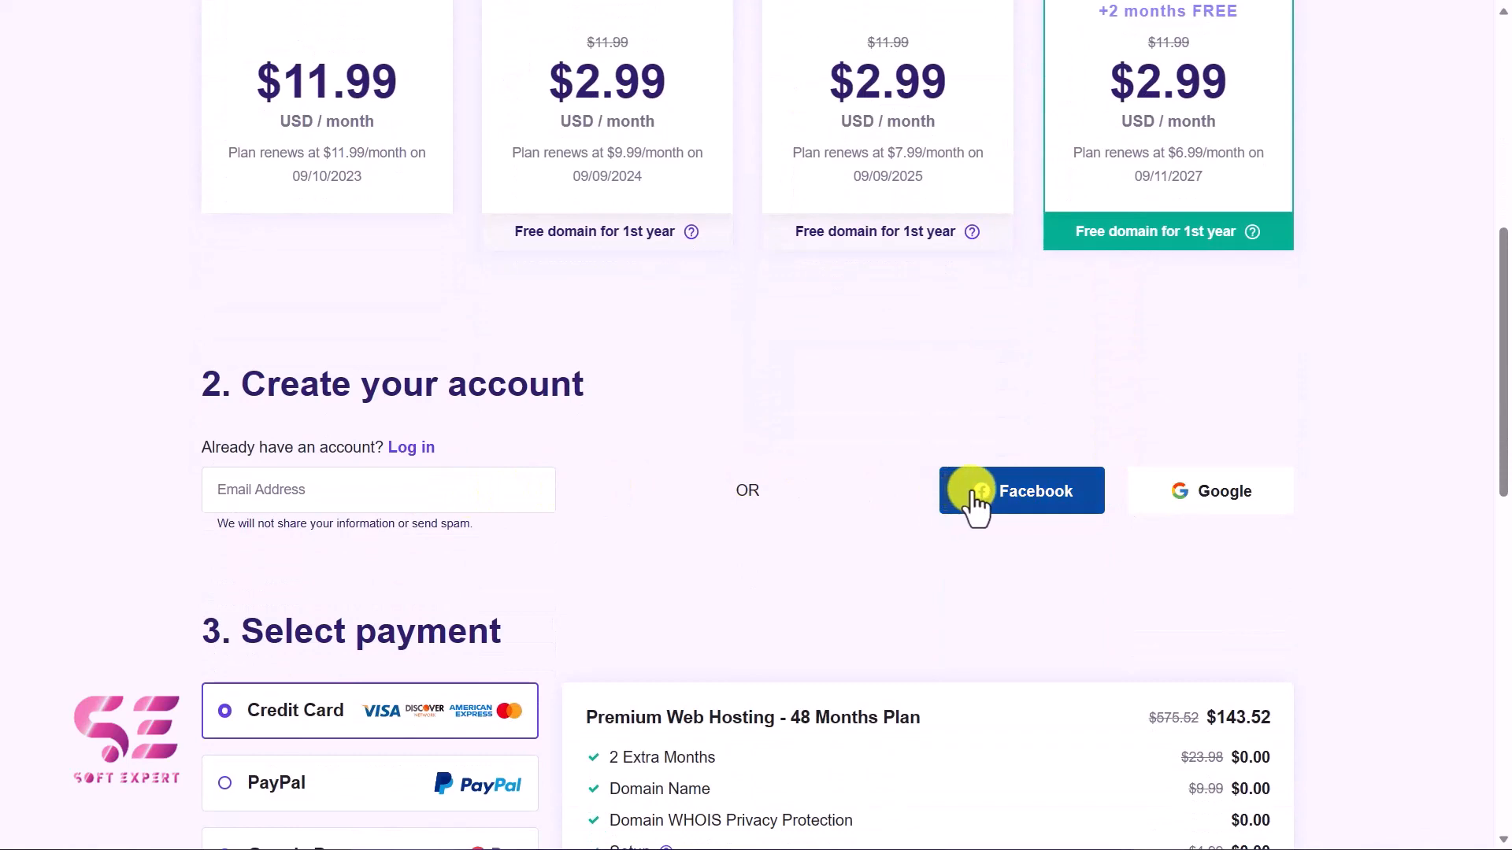
{"action": "scroll", "coordinate": [1218, 516], "scroll_direction": "down", "scroll_amount": 5}
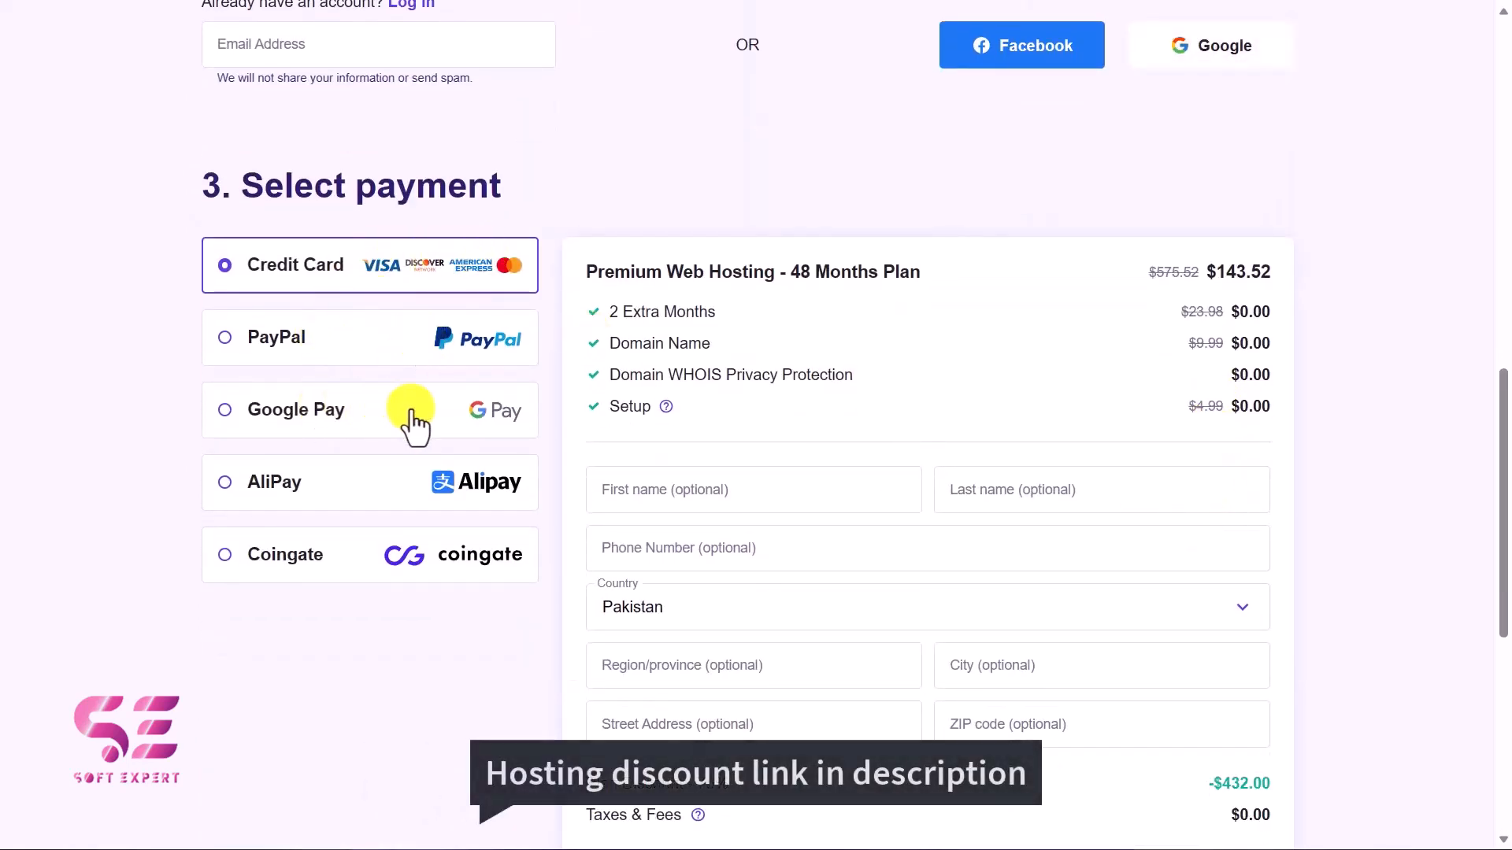
{"action": "scroll", "coordinate": [779, 375], "scroll_direction": "down", "scroll_amount": 3}
{"action": "scroll", "coordinate": [780, 378], "scroll_direction": "down", "scroll_amount": 3}
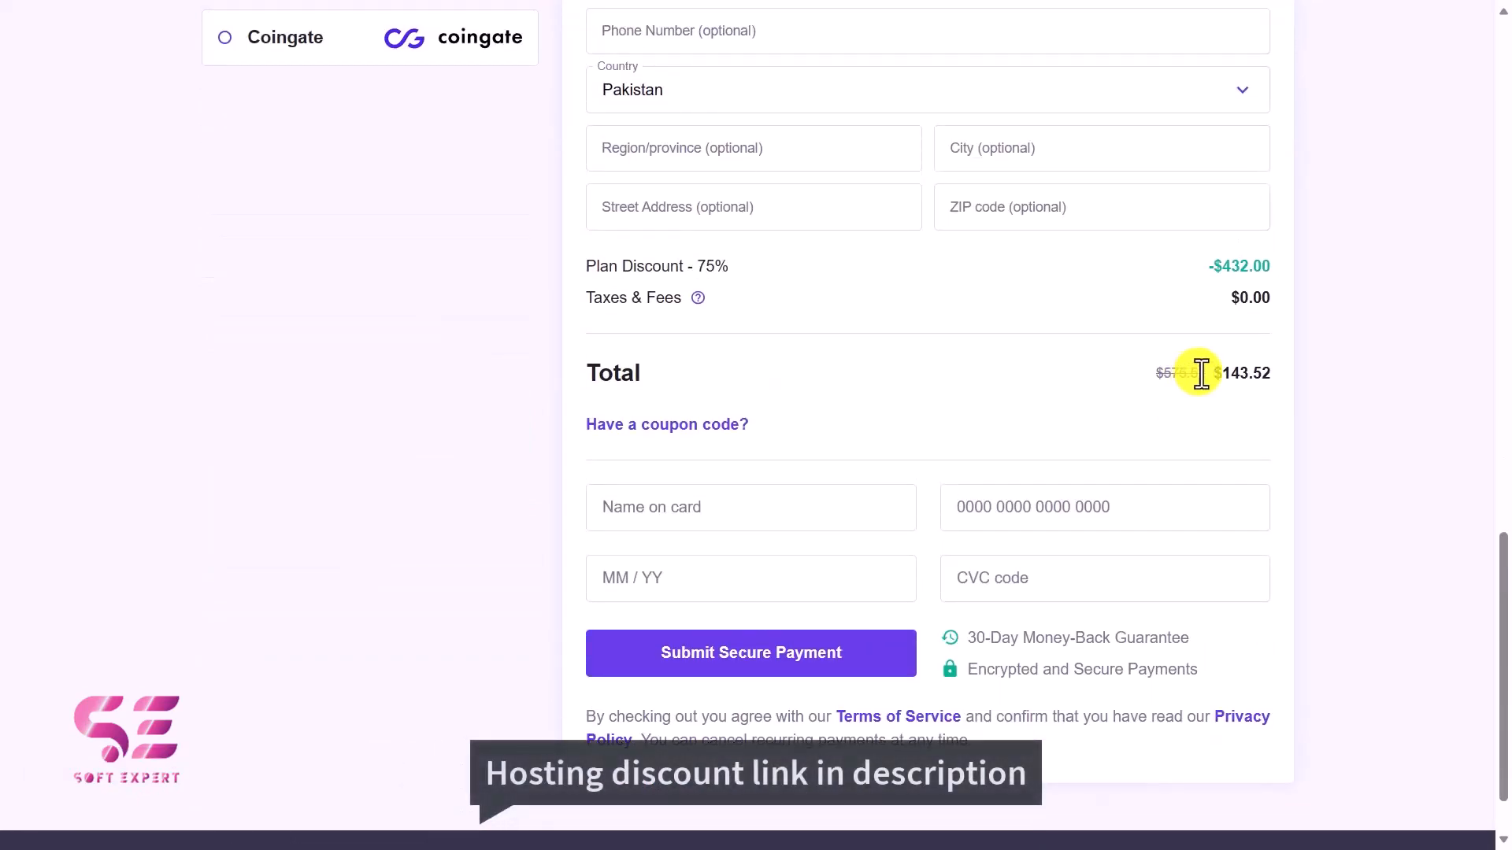
{"action": "left_click_drag", "start_coordinate": [1211, 372], "coordinate": [1283, 378]}
{"action": "left_click", "coordinate": [1283, 371]}
{"action": "scroll", "coordinate": [1283, 371], "scroll_direction": "up", "scroll_amount": 12}
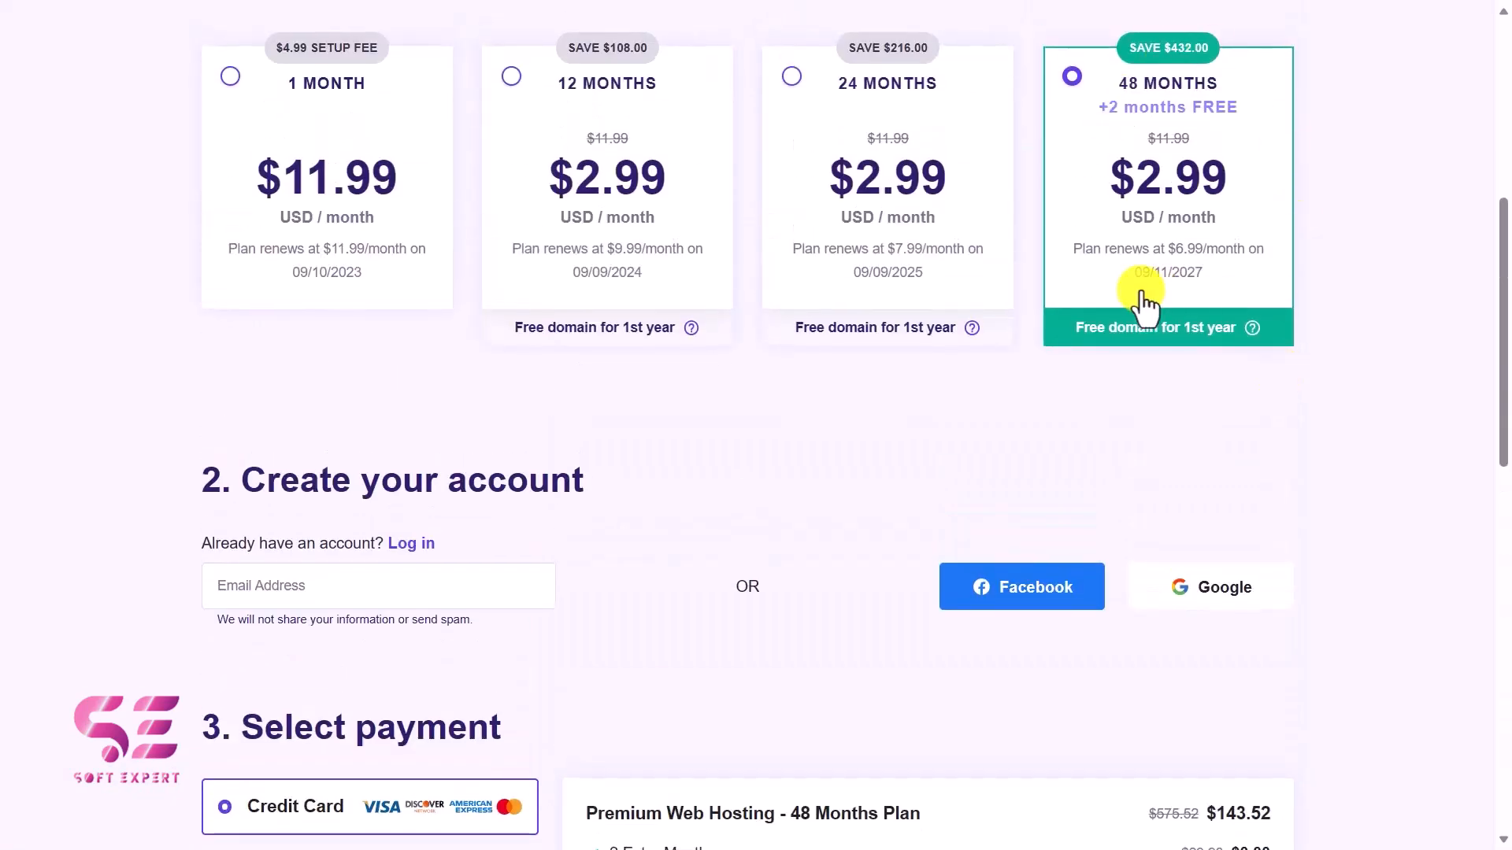
{"action": "scroll", "coordinate": [1141, 304], "scroll_direction": "up", "scroll_amount": 5}
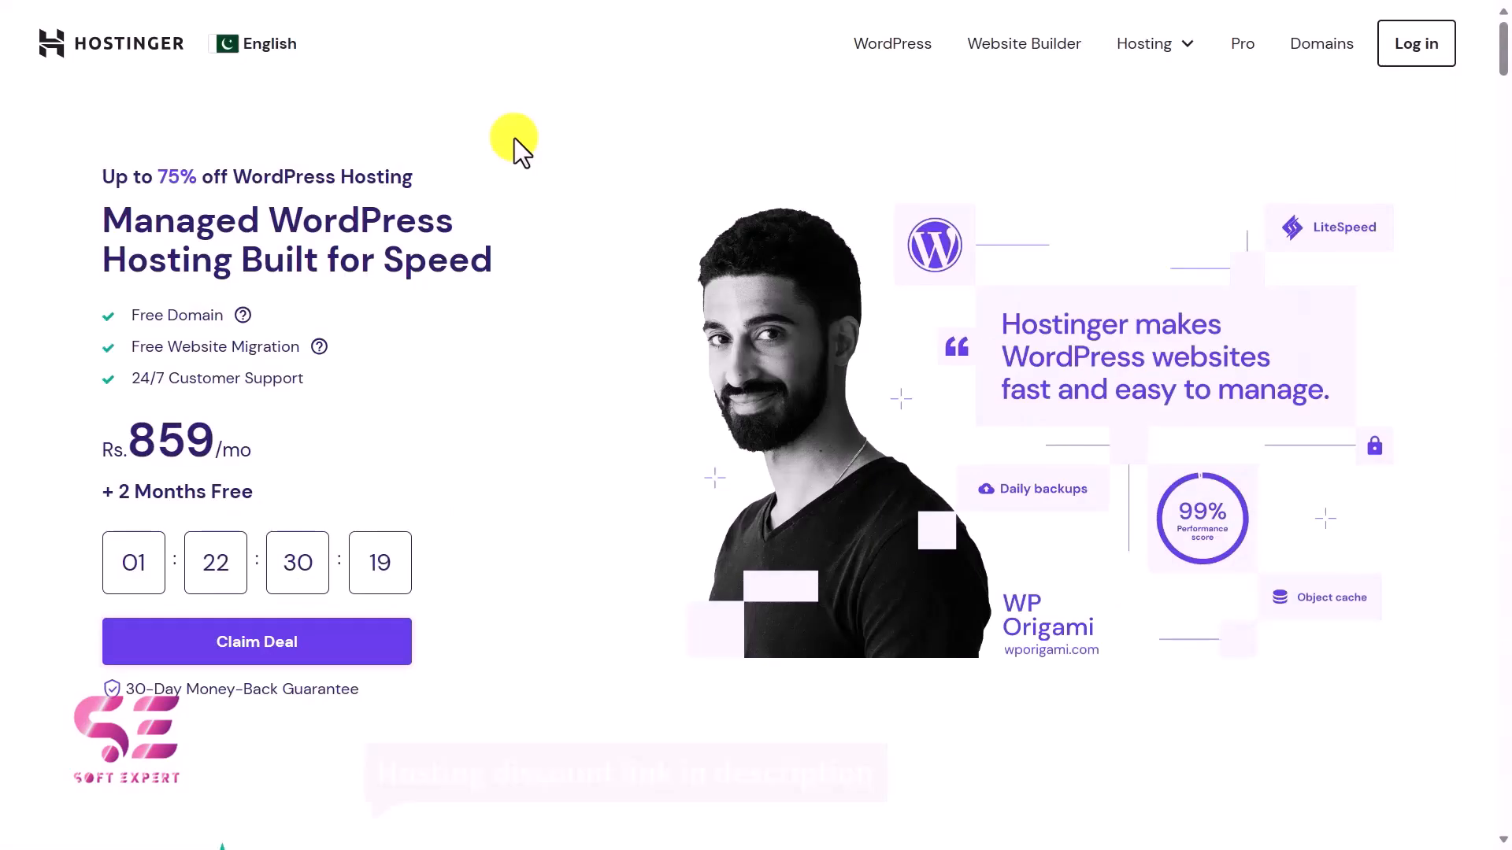
Review Hostinger's Pakistani checkout for Premium Web Hosting, checking the rupee prices per period and the local payment methods.
{"action": "scroll", "coordinate": [335, 252], "scroll_direction": "down", "scroll_amount": 10}
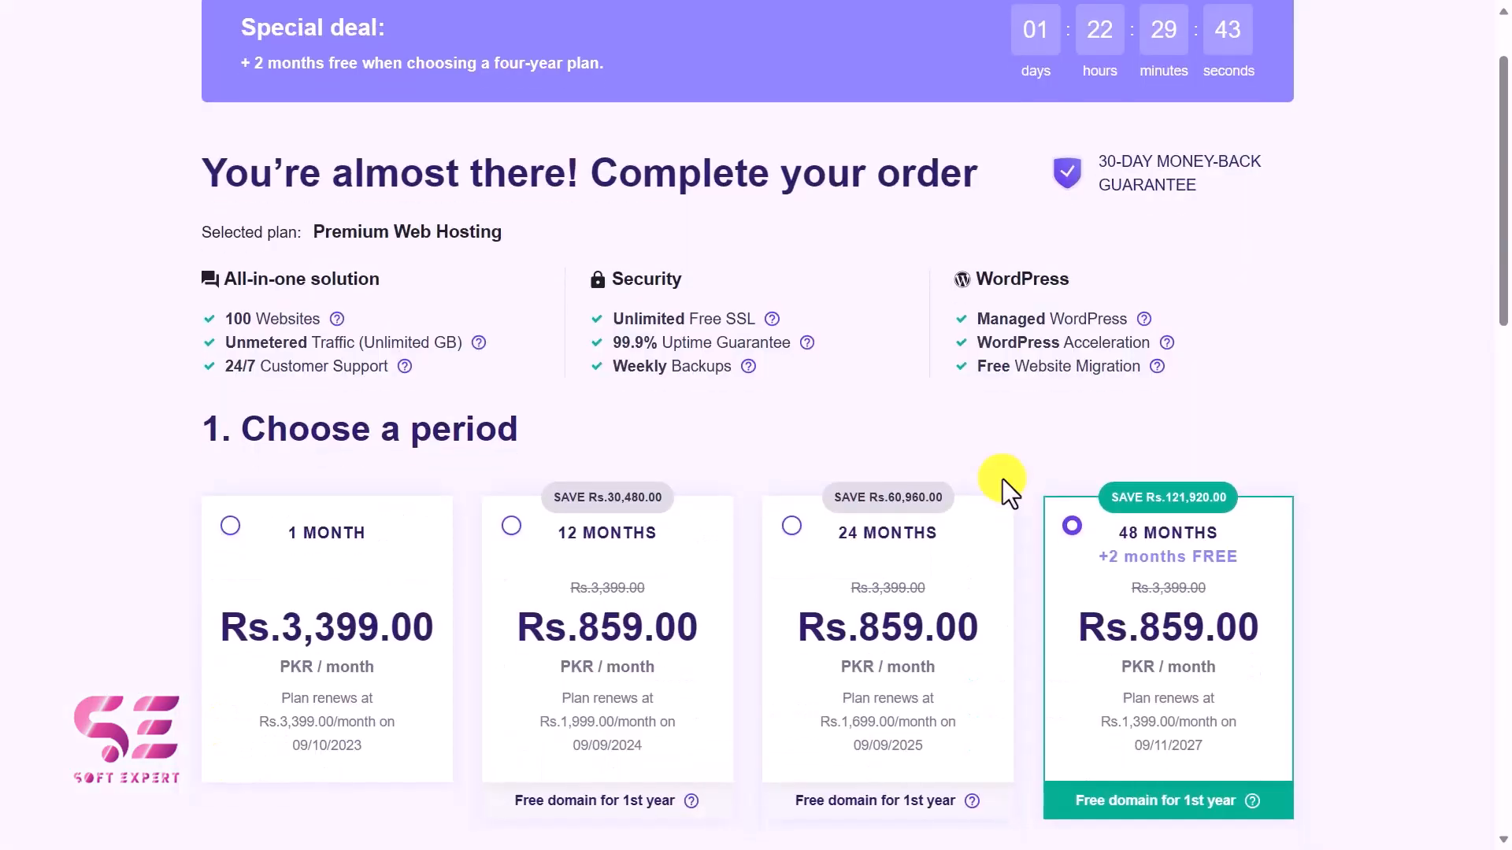
{"action": "scroll", "coordinate": [1024, 477], "scroll_direction": "down", "scroll_amount": 1}
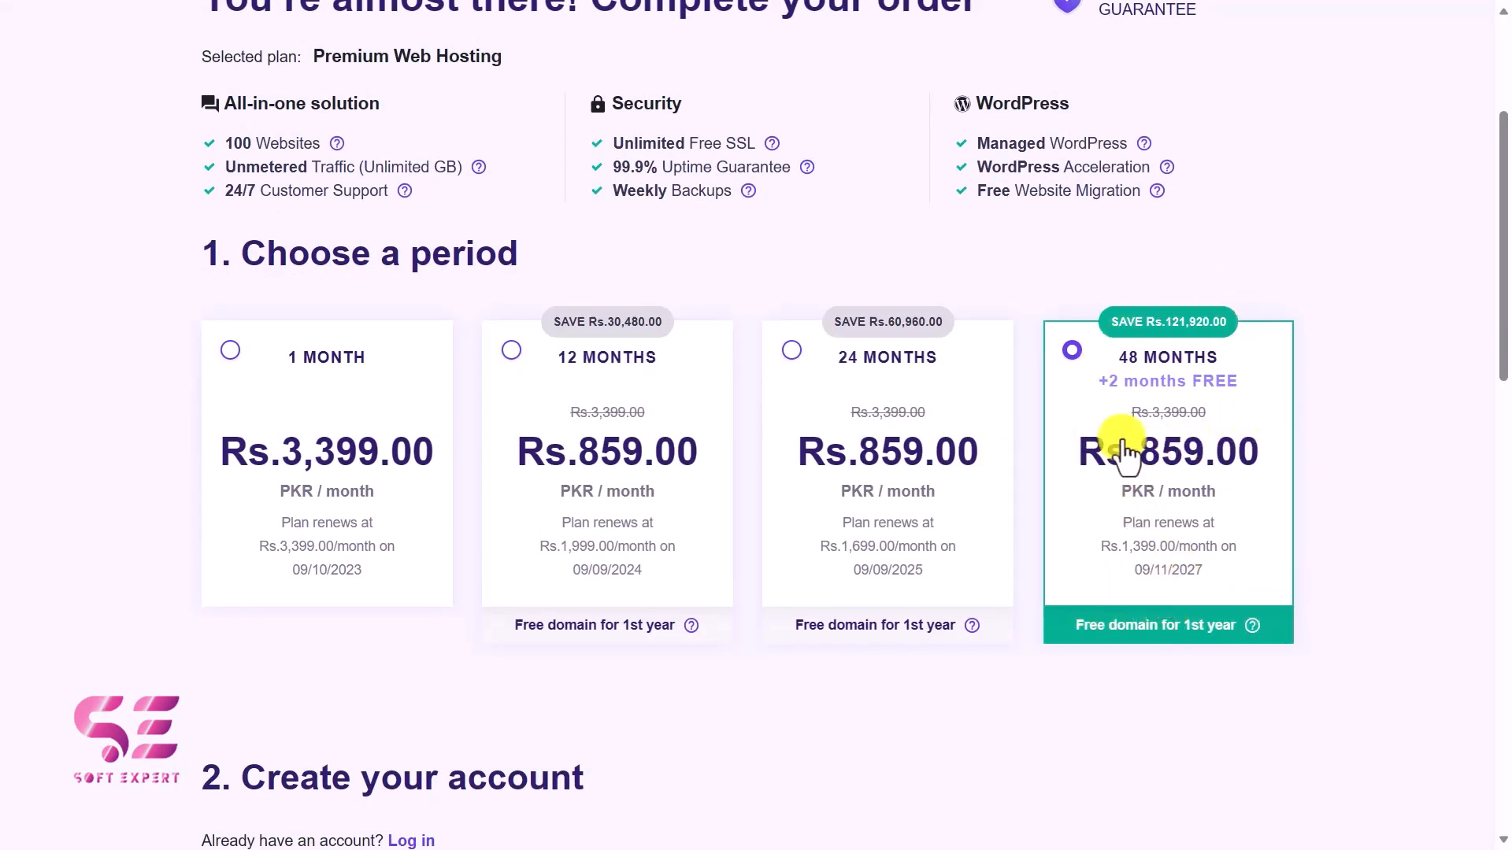
{"action": "scroll", "coordinate": [1123, 453], "scroll_direction": "down", "scroll_amount": 10}
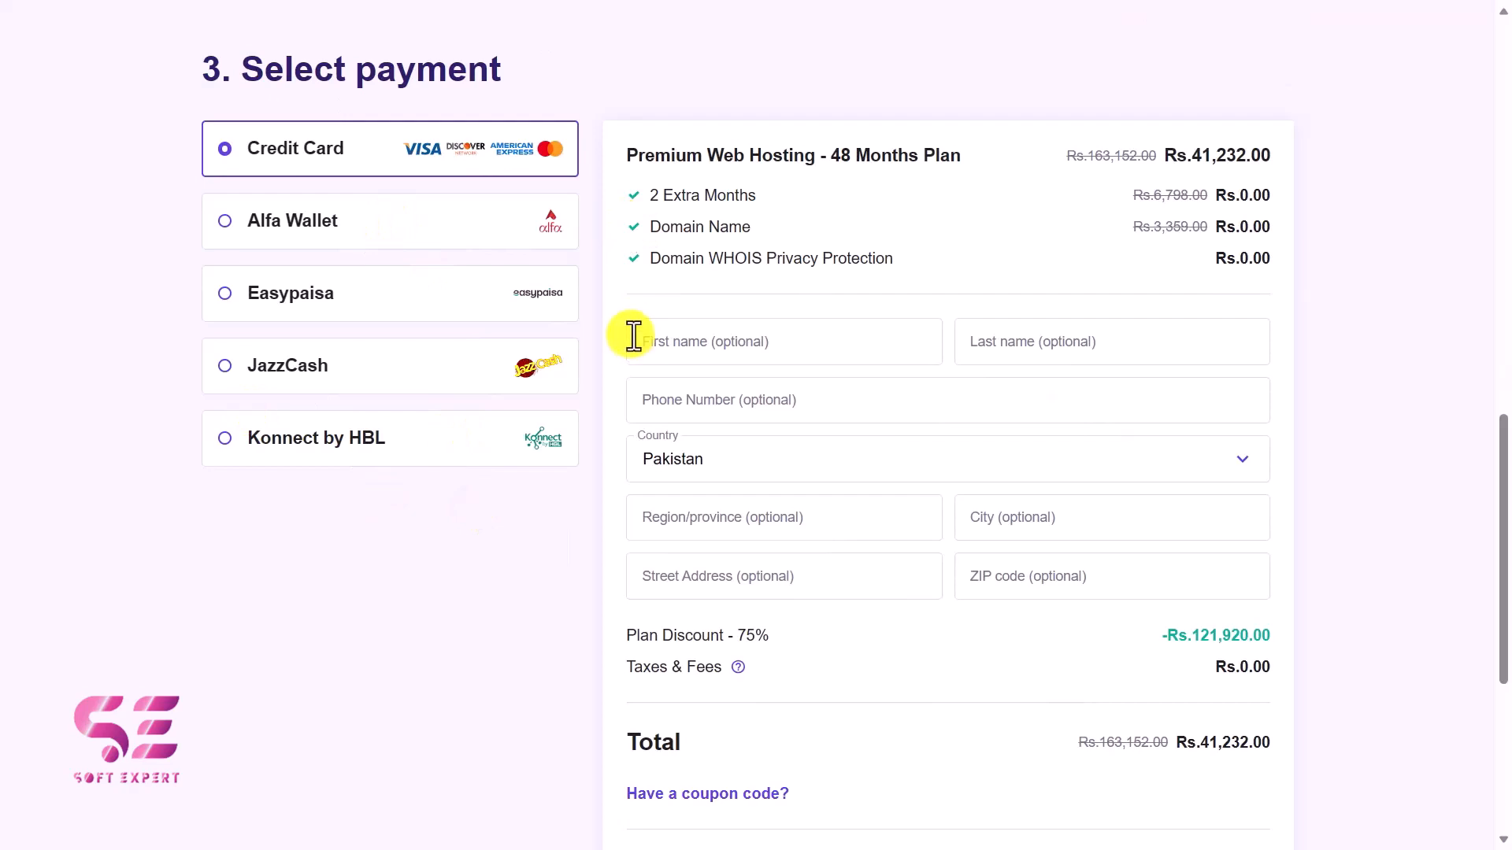
{"action": "scroll", "coordinate": [635, 328], "scroll_direction": "down", "scroll_amount": 2}
{"action": "scroll", "coordinate": [635, 315], "scroll_direction": "up", "scroll_amount": 15}
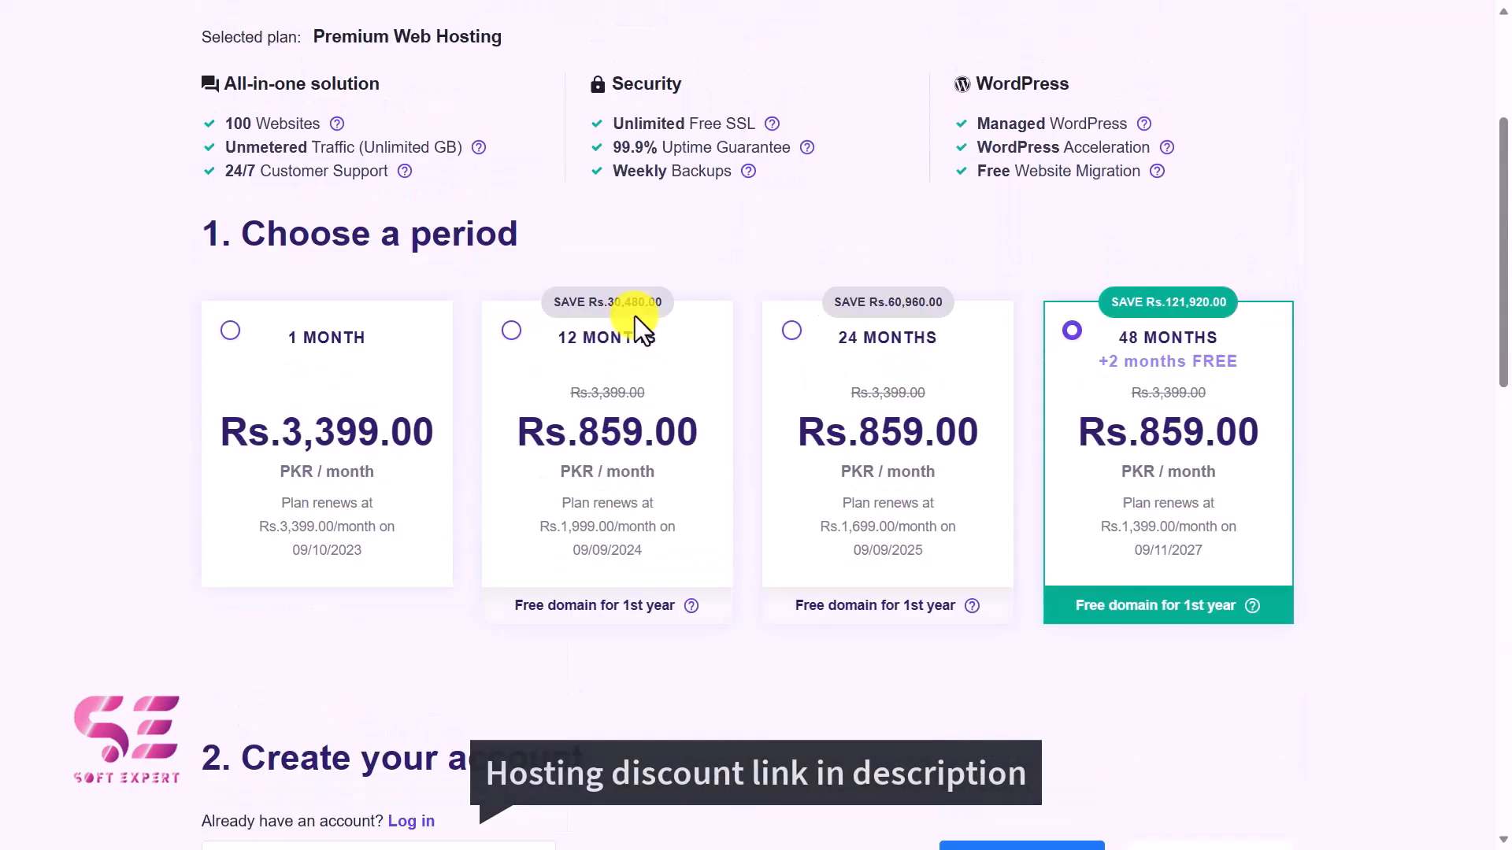
{"action": "scroll", "coordinate": [635, 315], "scroll_direction": "up", "scroll_amount": 4}
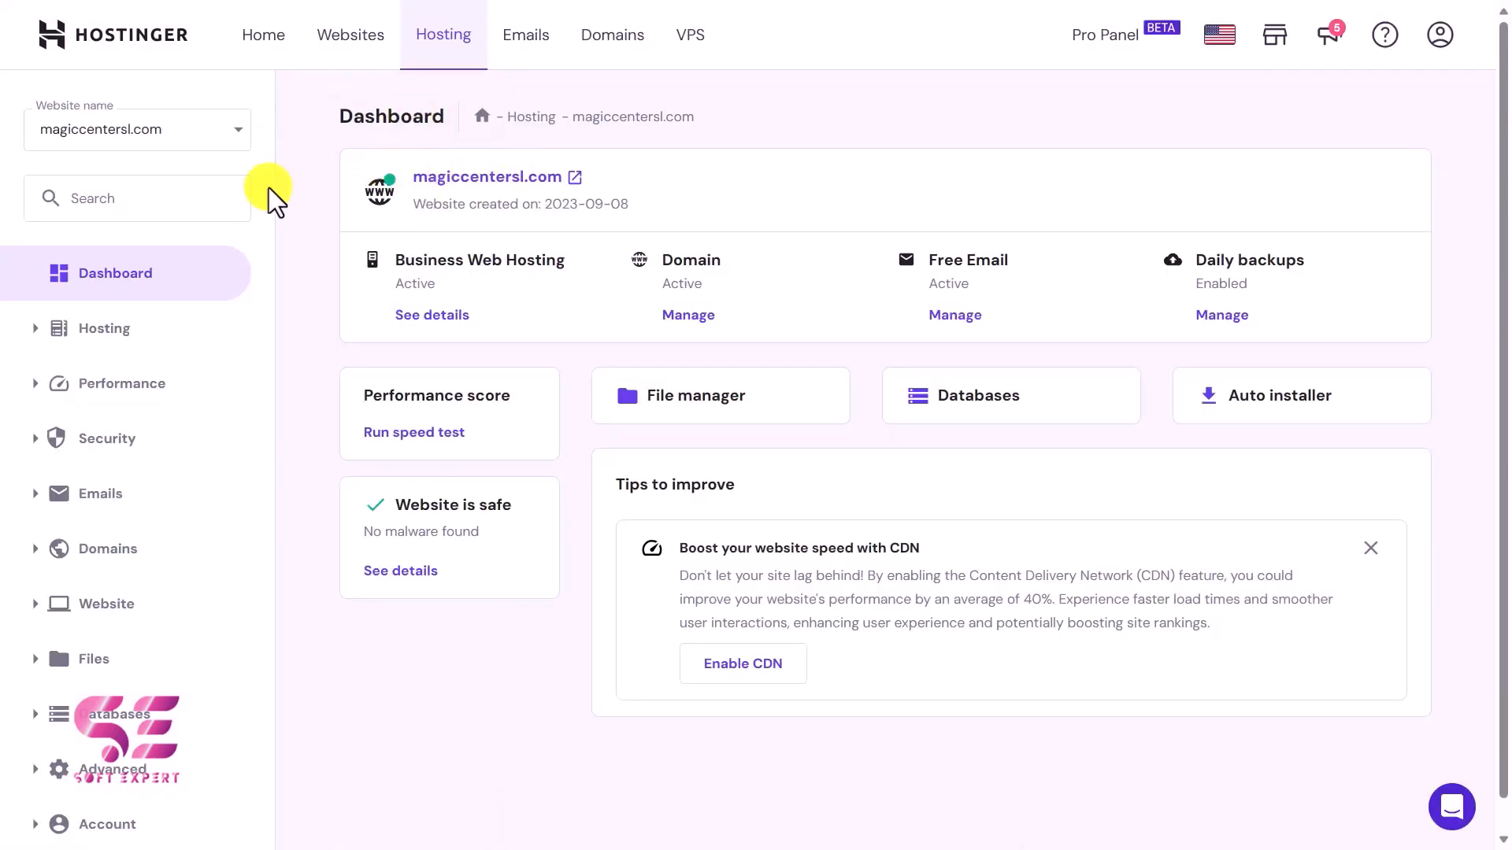
Check the active hosting plan on the hosting dashboard and view the live site magiccentersl.com.
{"action": "left_click_drag", "start_coordinate": [400, 267], "coordinate": [544, 257]}
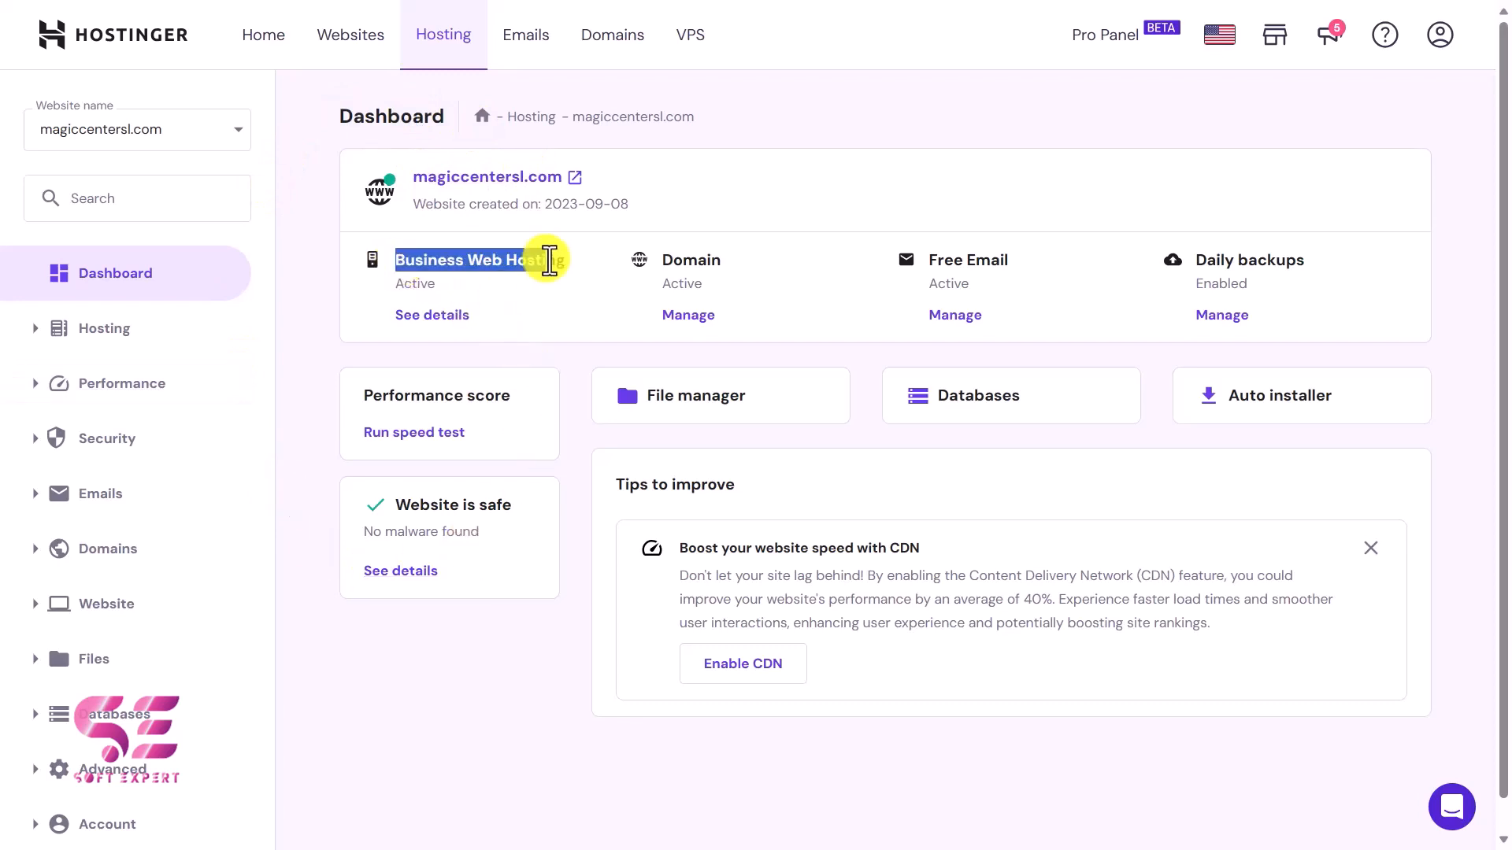
{"action": "left_click", "coordinate": [544, 257]}
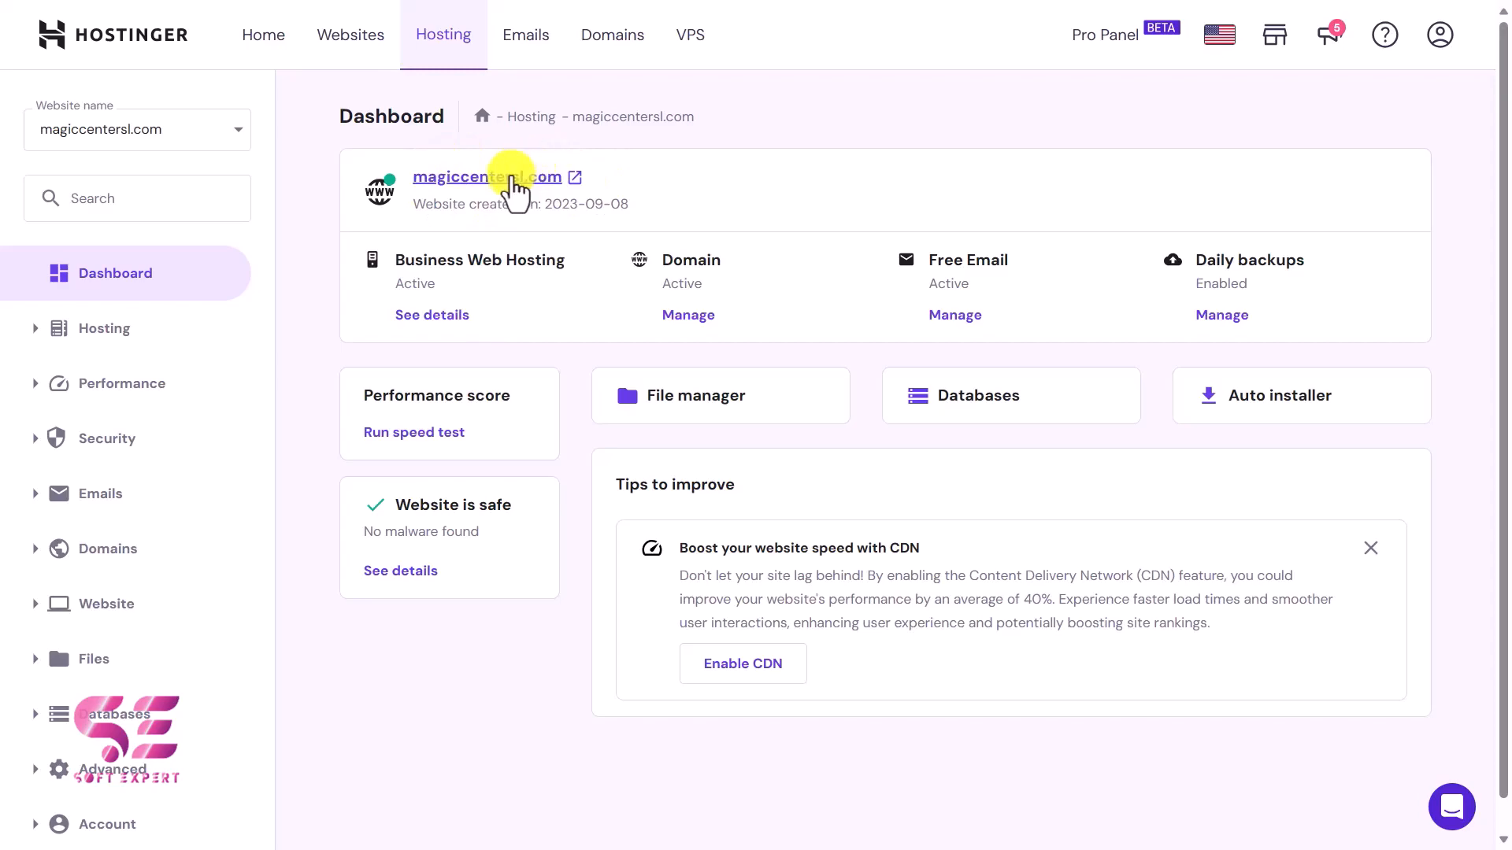
{"action": "left_click", "coordinate": [499, 178]}
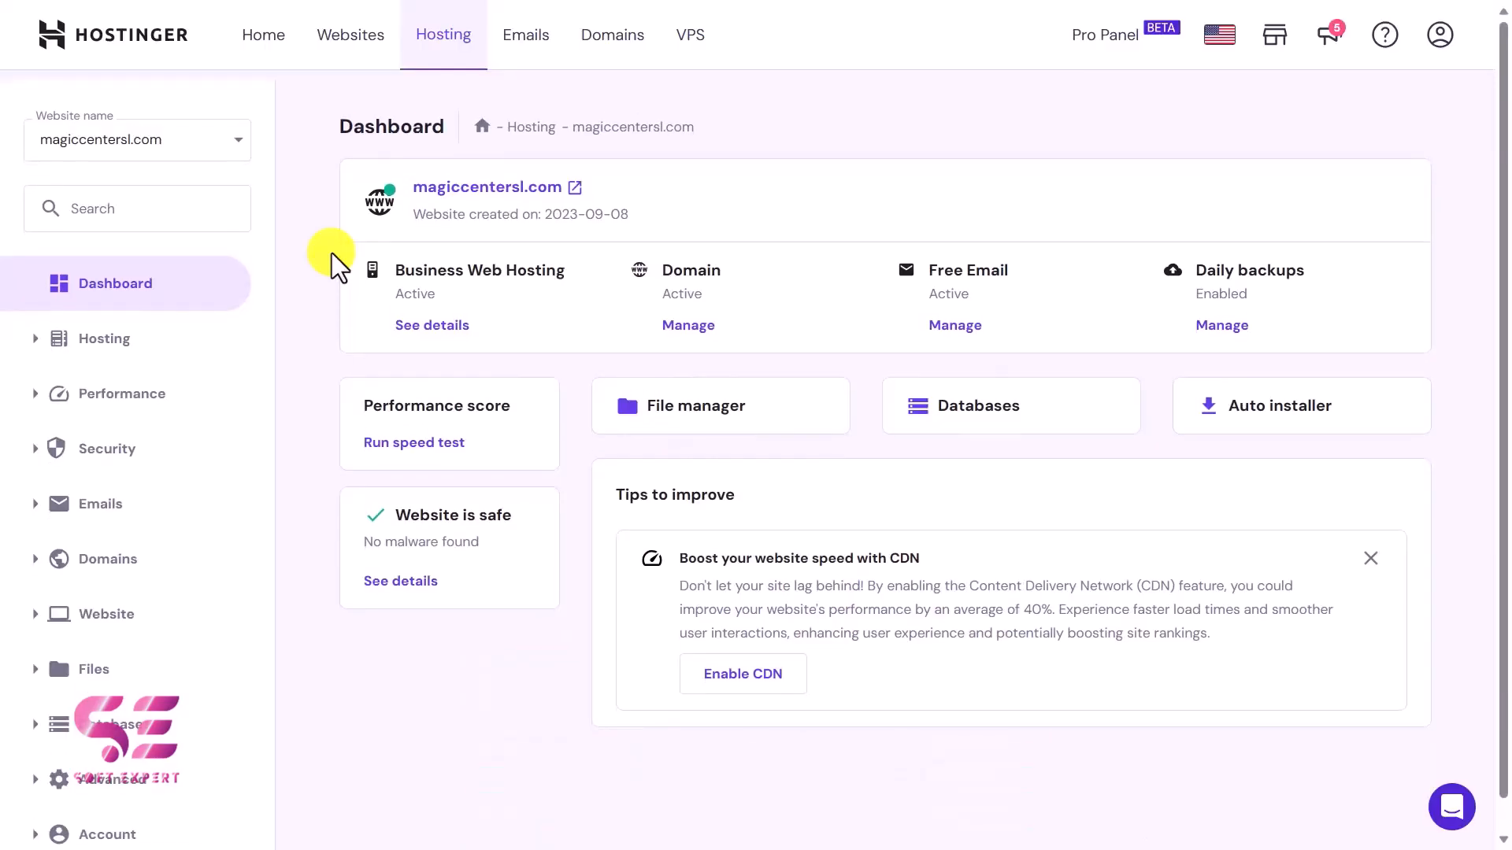
Open the WordPress installation form for magiccentersl.com from the website management section.
{"action": "left_click", "coordinate": [45, 618]}
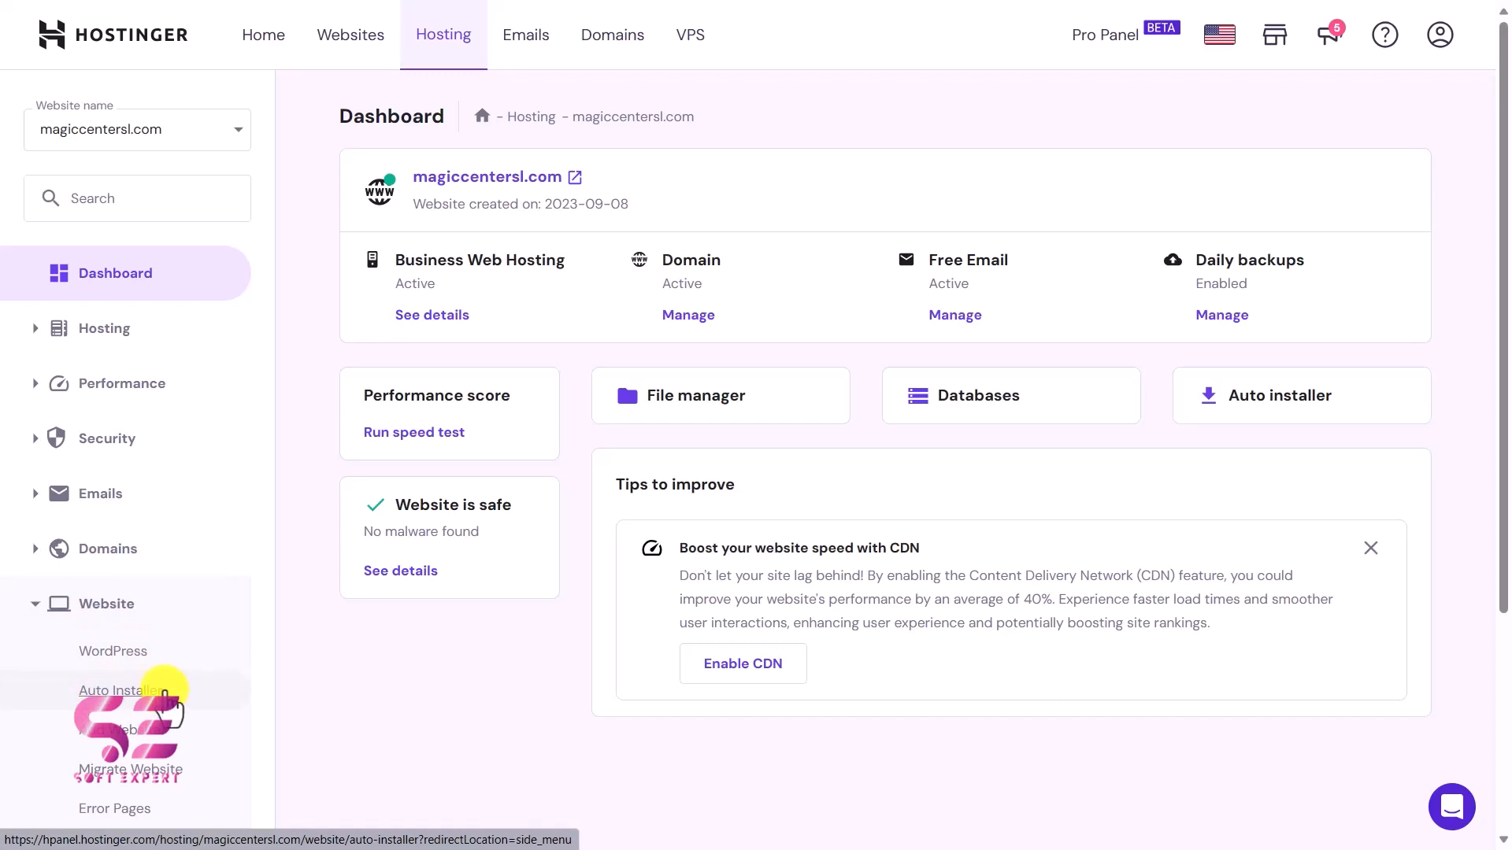
{"action": "left_click", "coordinate": [122, 658]}
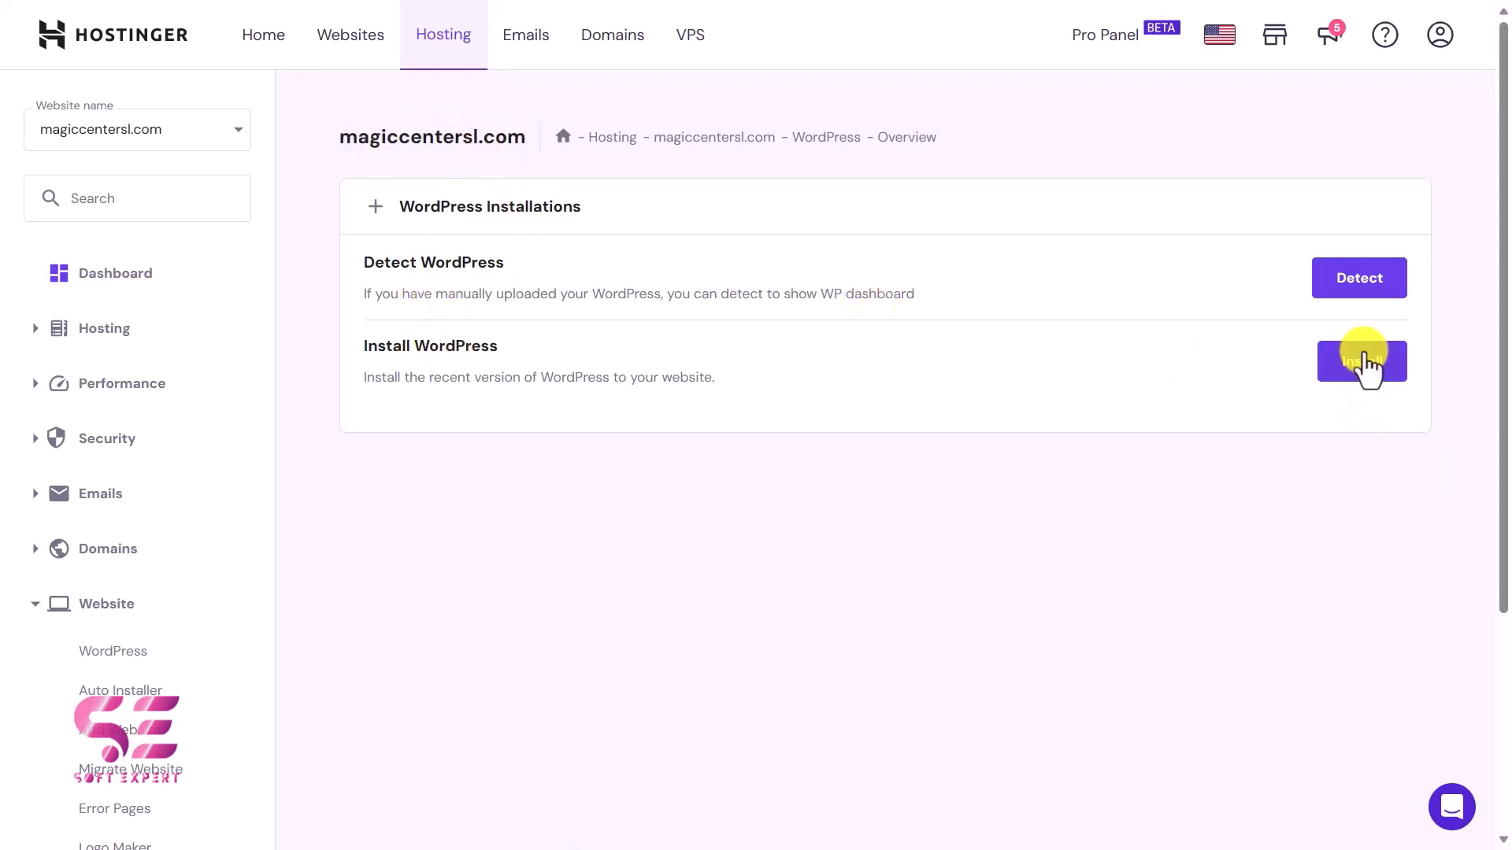
{"action": "left_click", "coordinate": [1366, 364]}
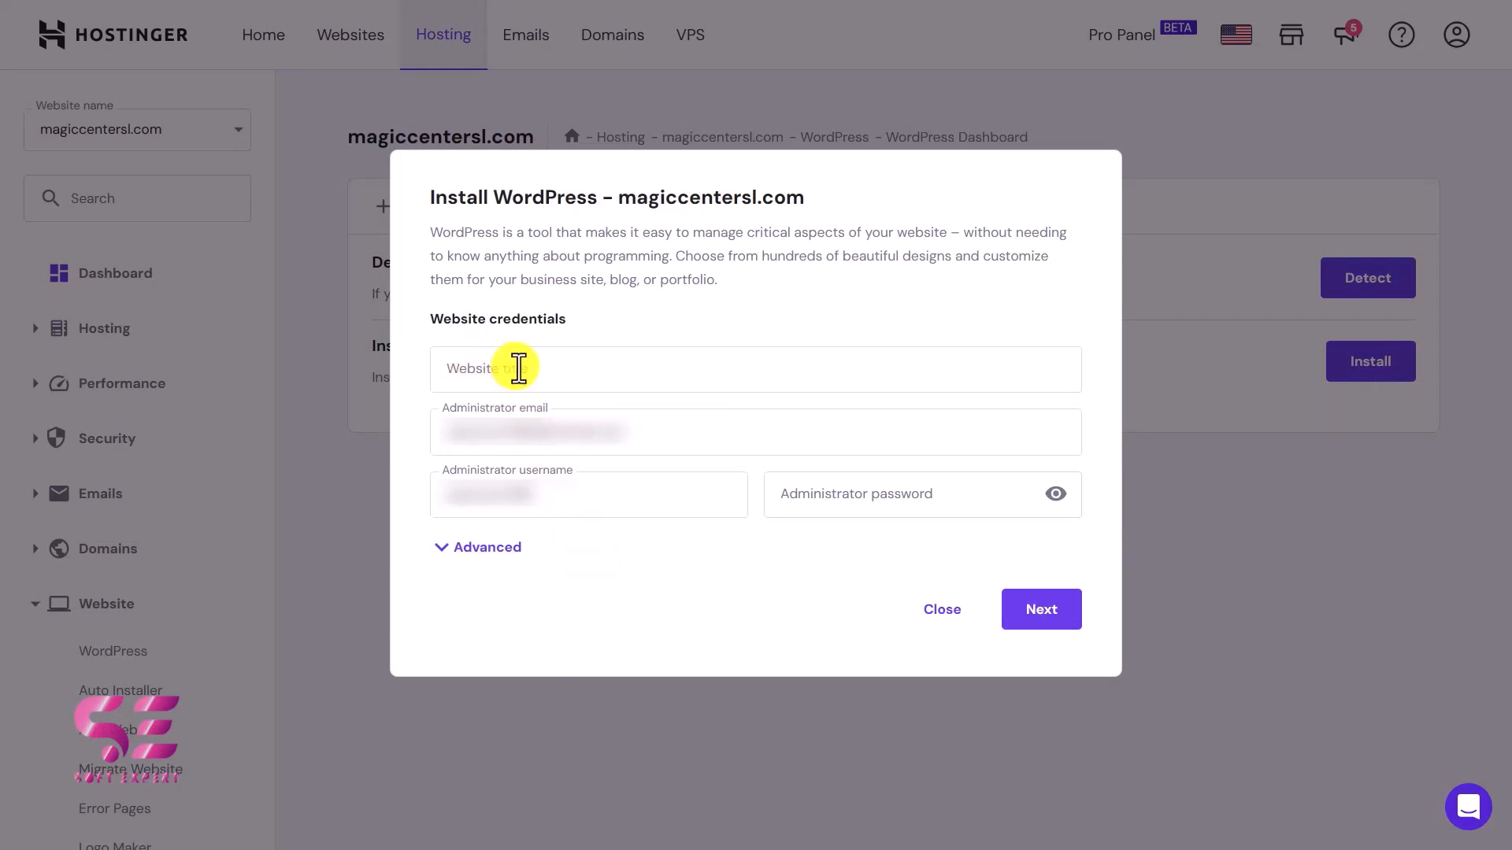
Install WordPress on magiccentersl.com with the title Jobbe, the administrator email, username and password, keeping version 6.3.1, English and minor-version updates only.
{"action": "left_click", "coordinate": [518, 368]}
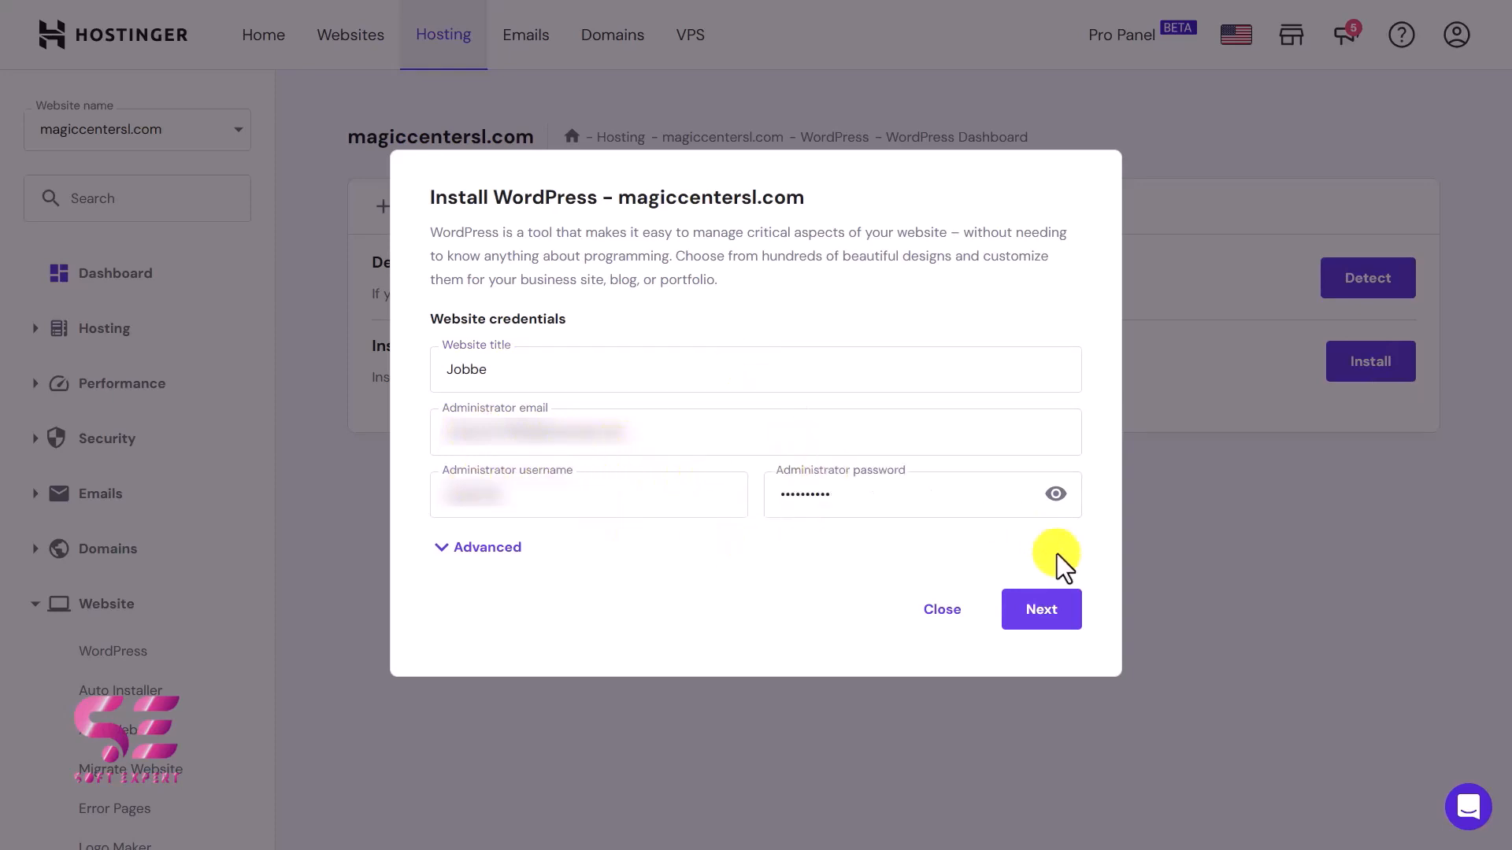
{"action": "left_click", "coordinate": [1051, 614]}
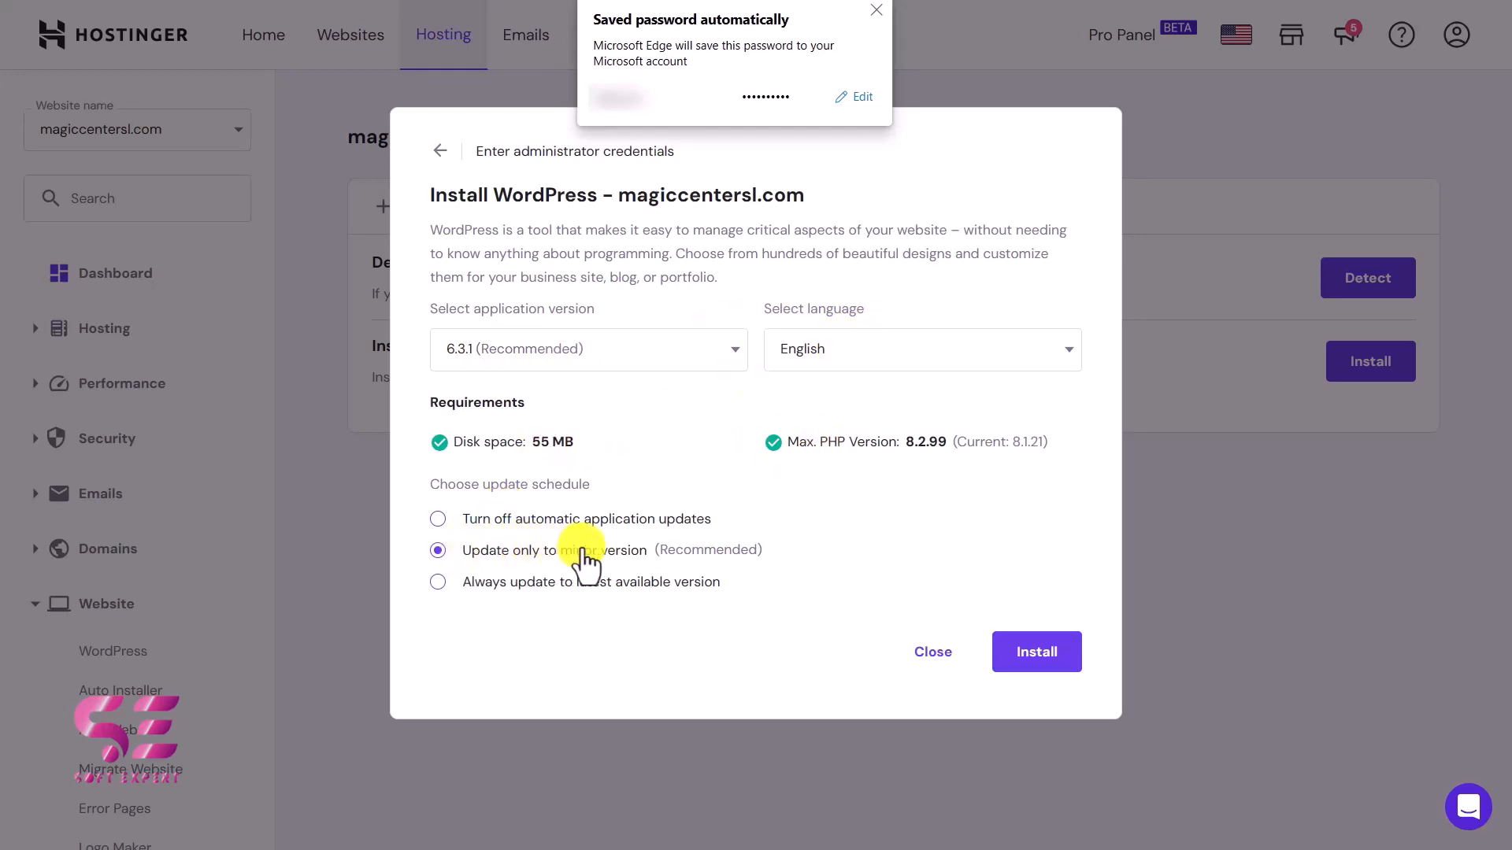
{"action": "left_click", "coordinate": [1038, 652]}
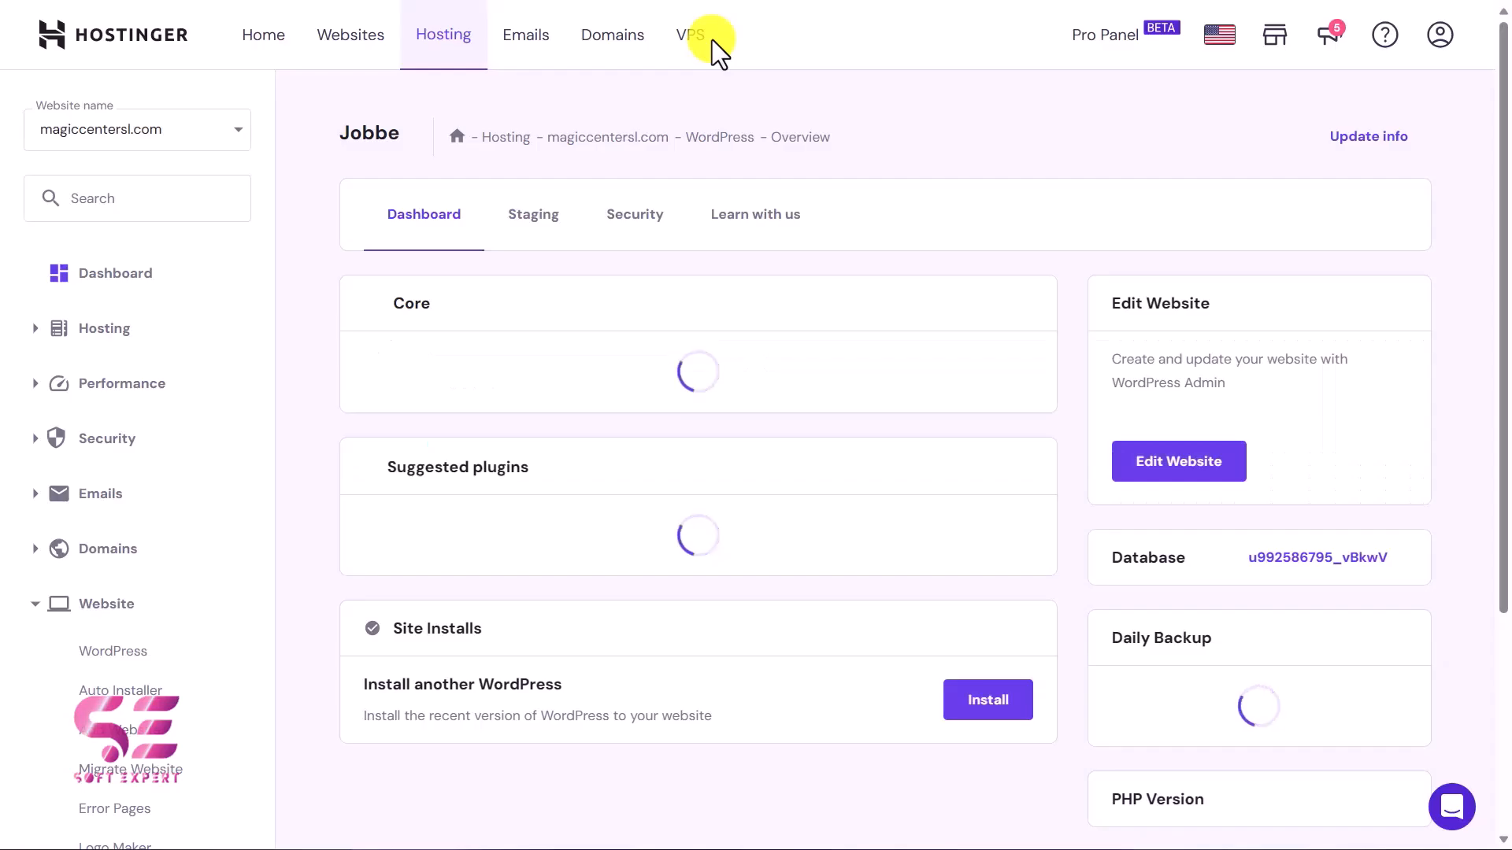
Examine the site's WordPress overview, including the core settings, SSL certificate, daily backup, PHP version and WordPress version.
{"action": "scroll", "coordinate": [519, 286], "scroll_direction": "down", "scroll_amount": 3}
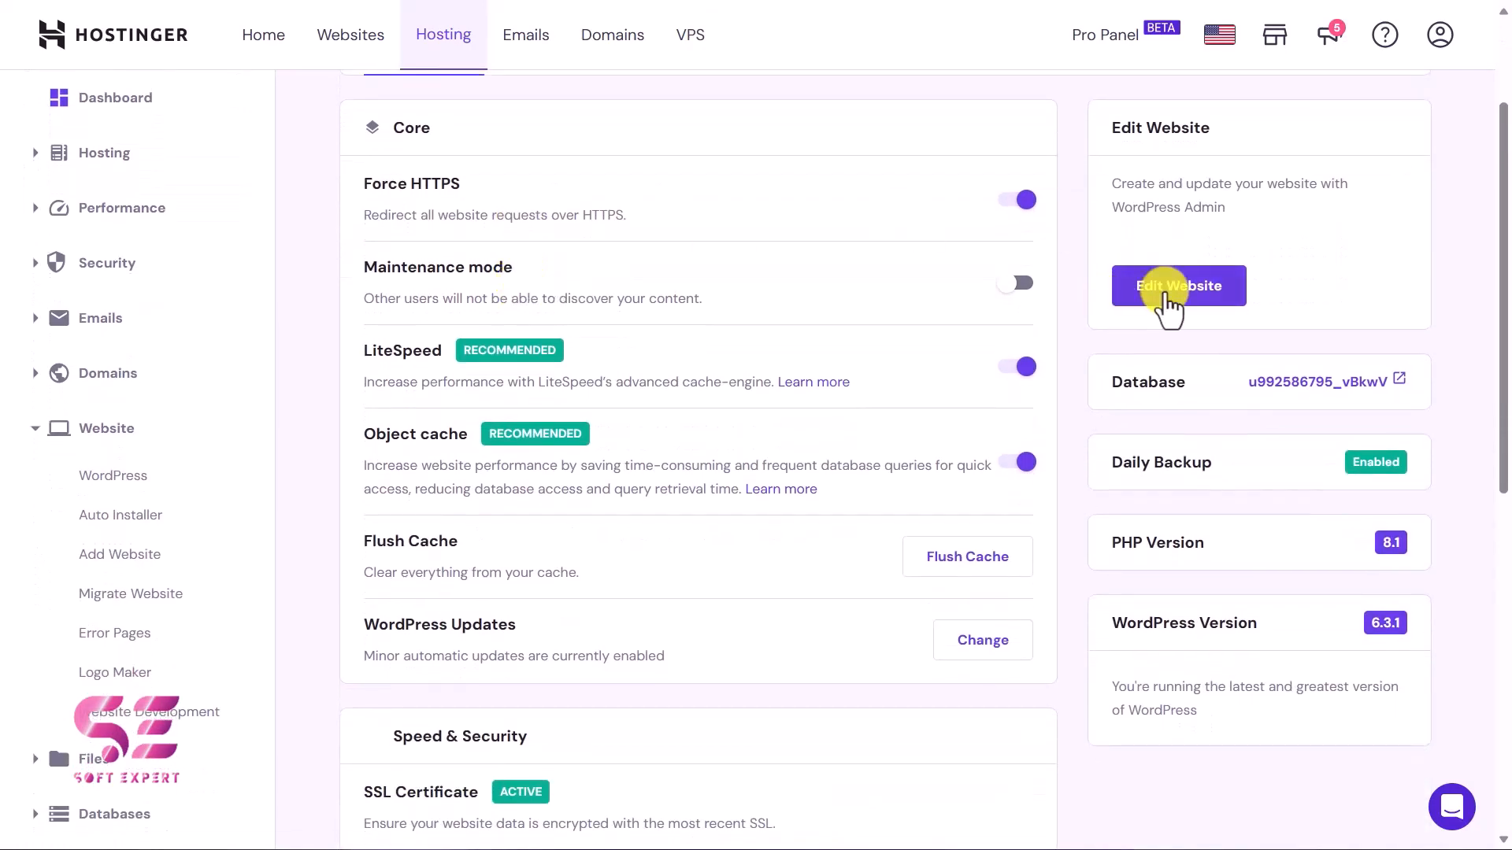
{"action": "scroll", "coordinate": [761, 364], "scroll_direction": "down", "scroll_amount": 5}
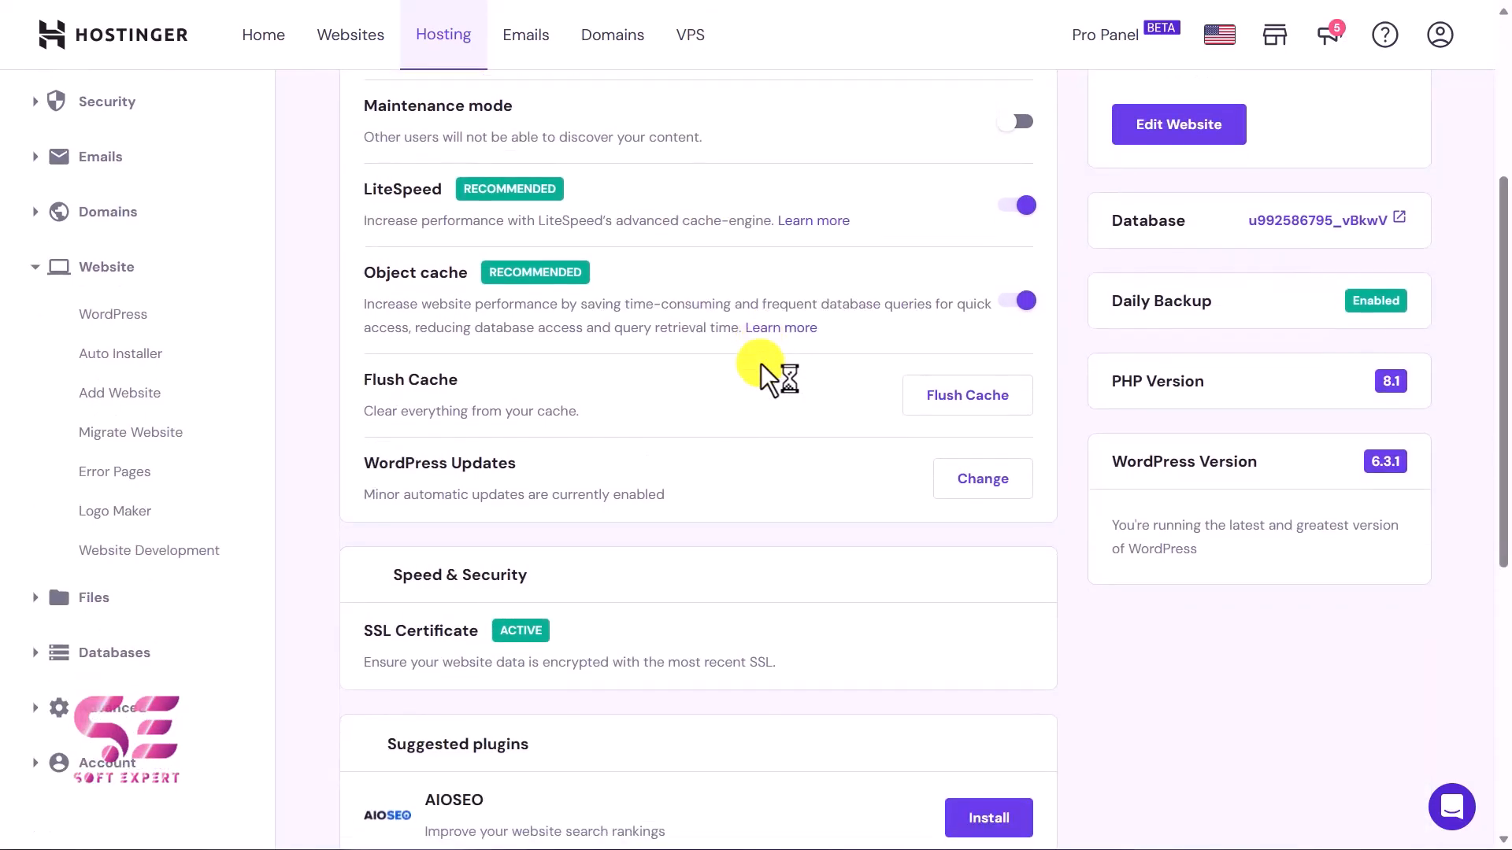
{"action": "scroll", "coordinate": [760, 362], "scroll_direction": "up", "scroll_amount": 3}
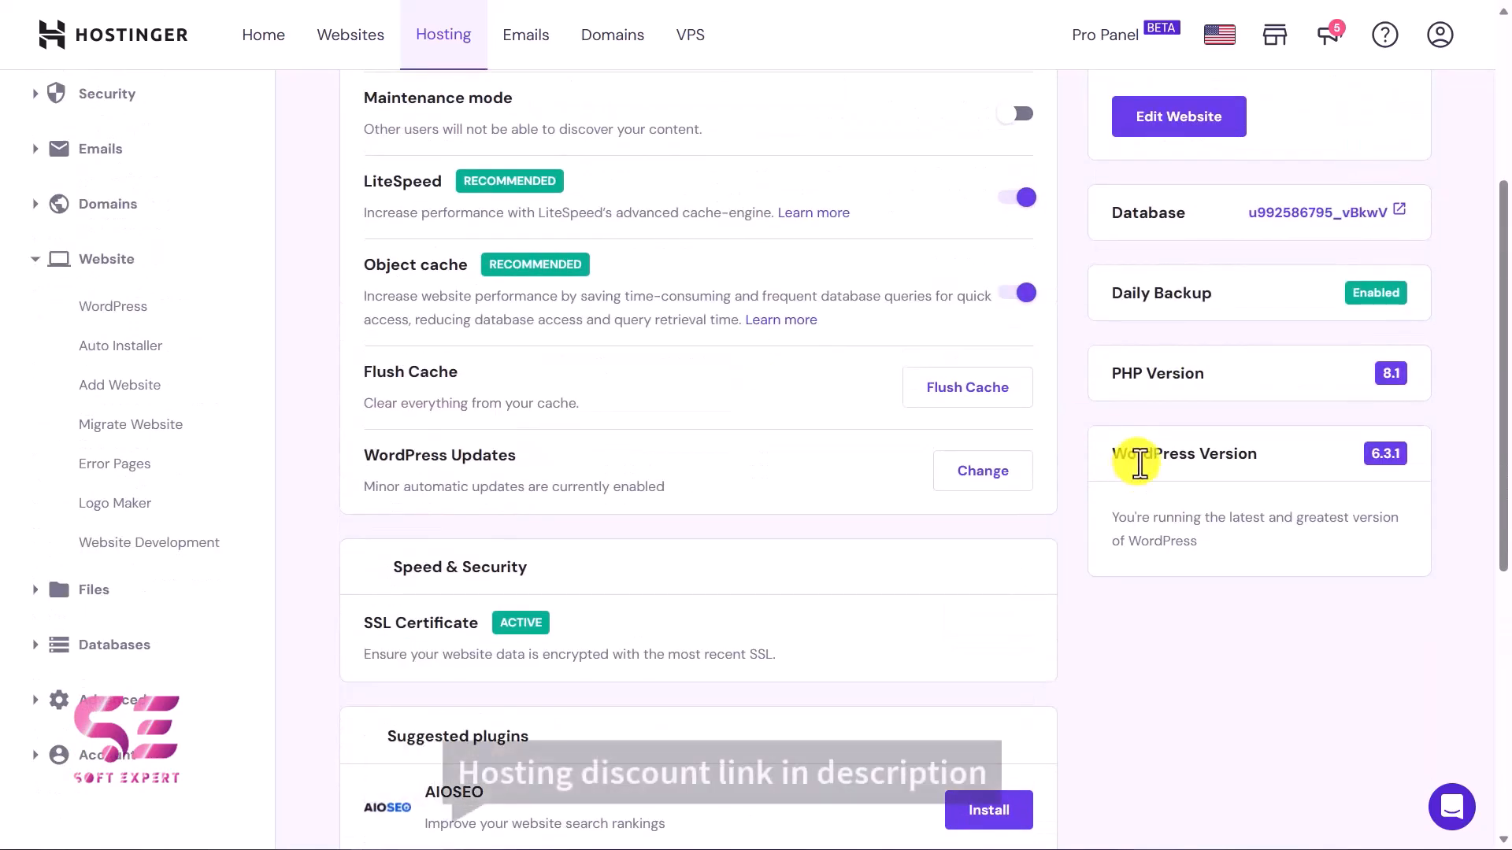
{"action": "left_click_drag", "start_coordinate": [1142, 455], "coordinate": [1245, 460]}
{"action": "left_click", "coordinate": [1255, 431]}
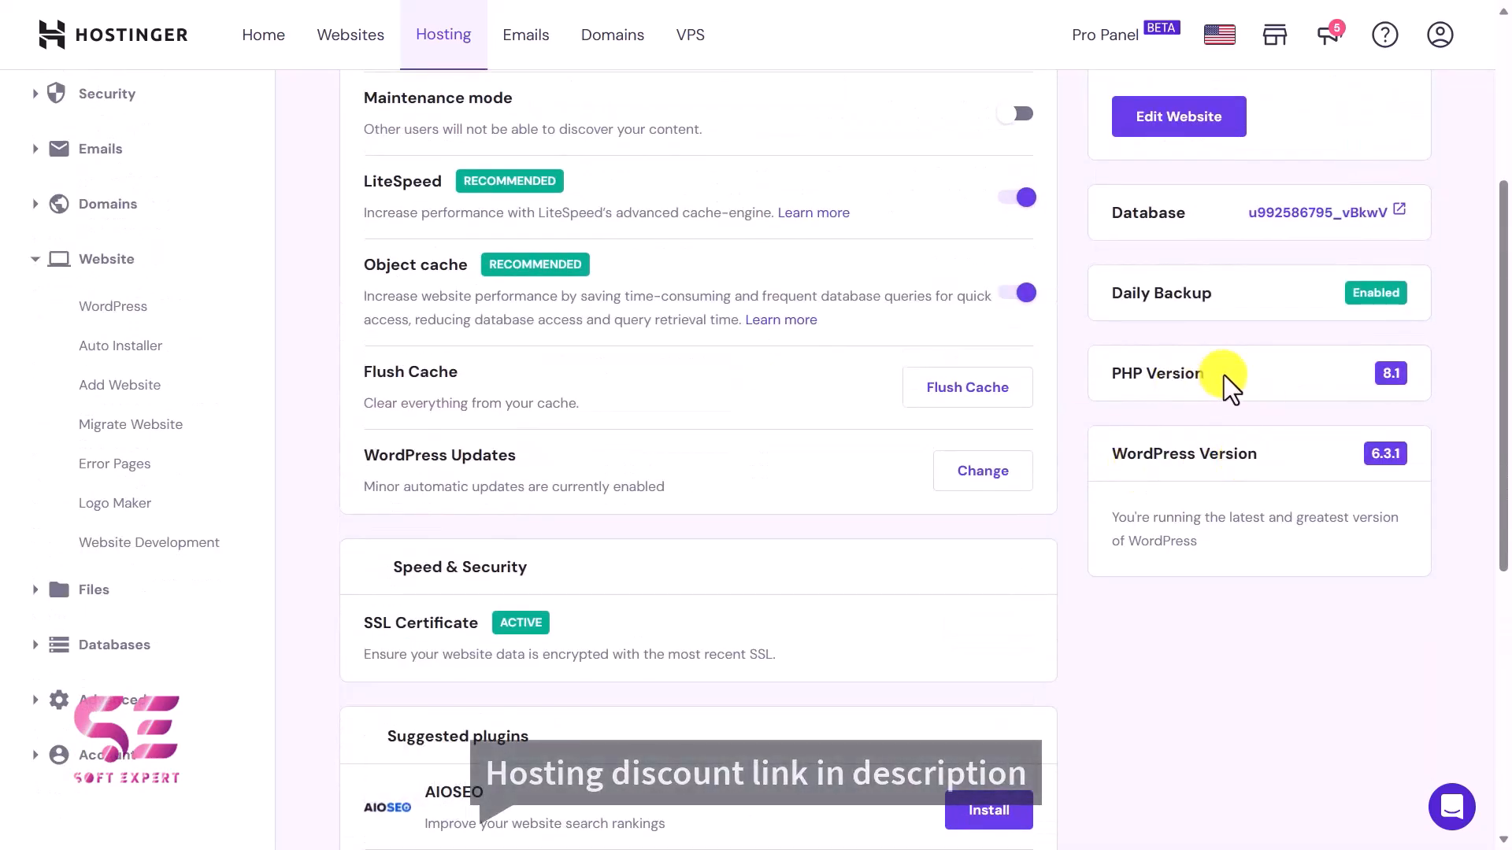
{"action": "left_click_drag", "start_coordinate": [1213, 301], "coordinate": [1137, 303]}
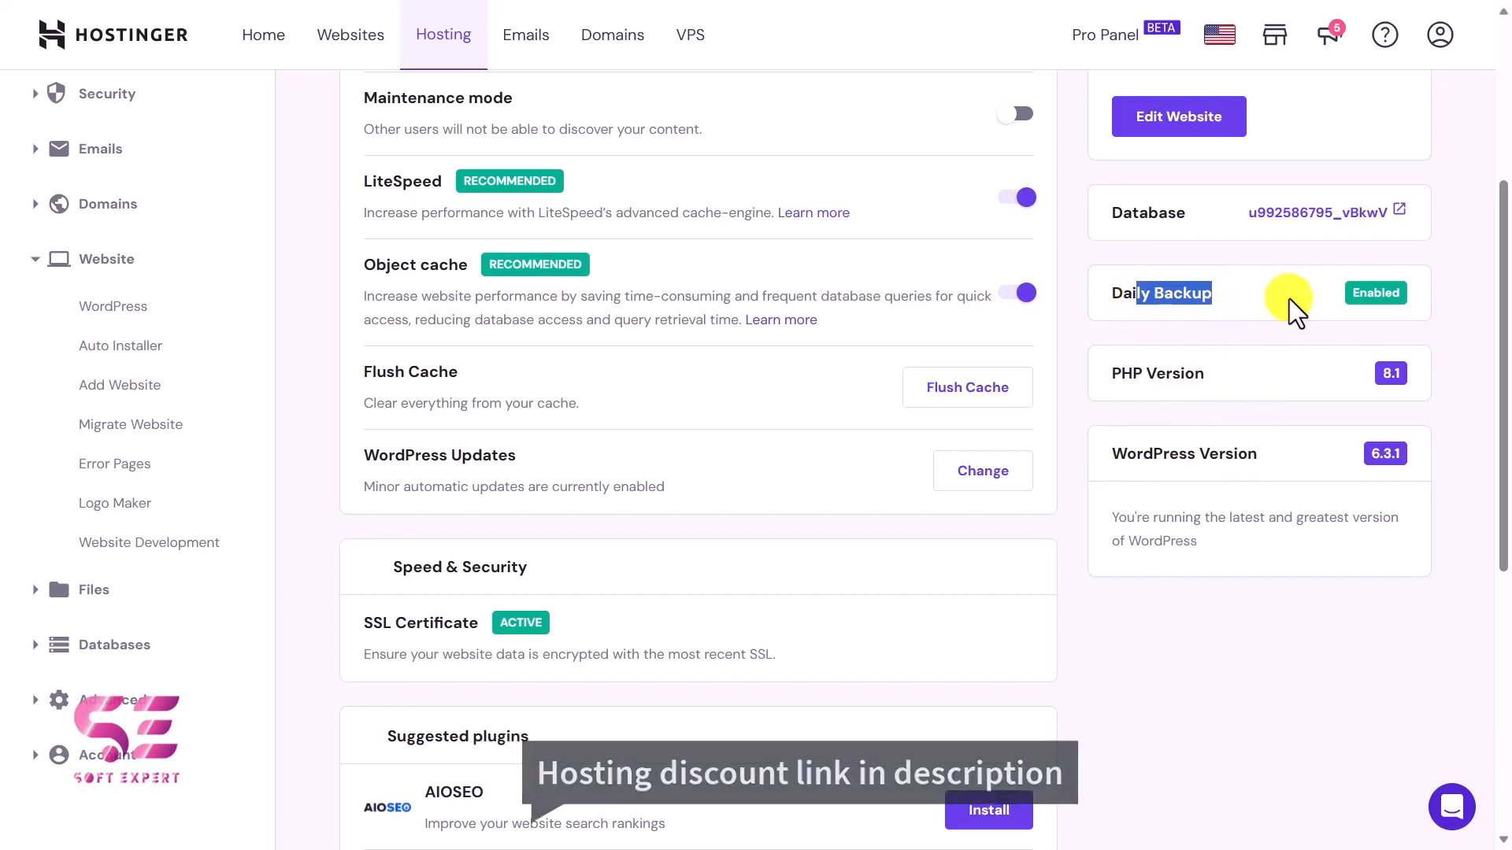
{"action": "left_click", "coordinate": [1253, 325]}
{"action": "scroll", "coordinate": [1178, 406], "scroll_direction": "up", "scroll_amount": 4}
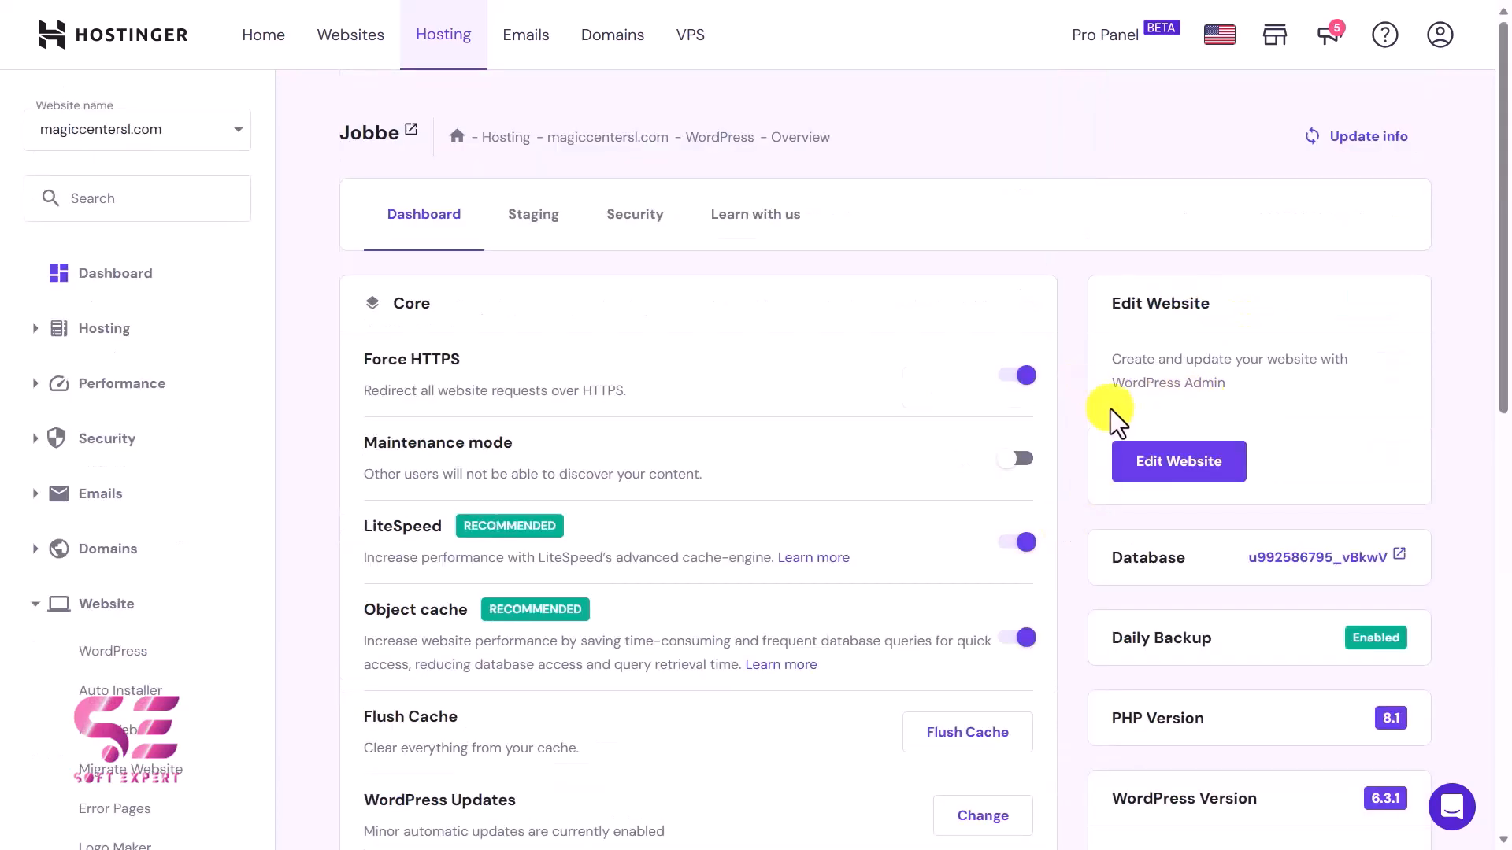
Open the site's WordPress admin and bring up the form for uploading a new theme.
{"action": "left_click", "coordinate": [1218, 449]}
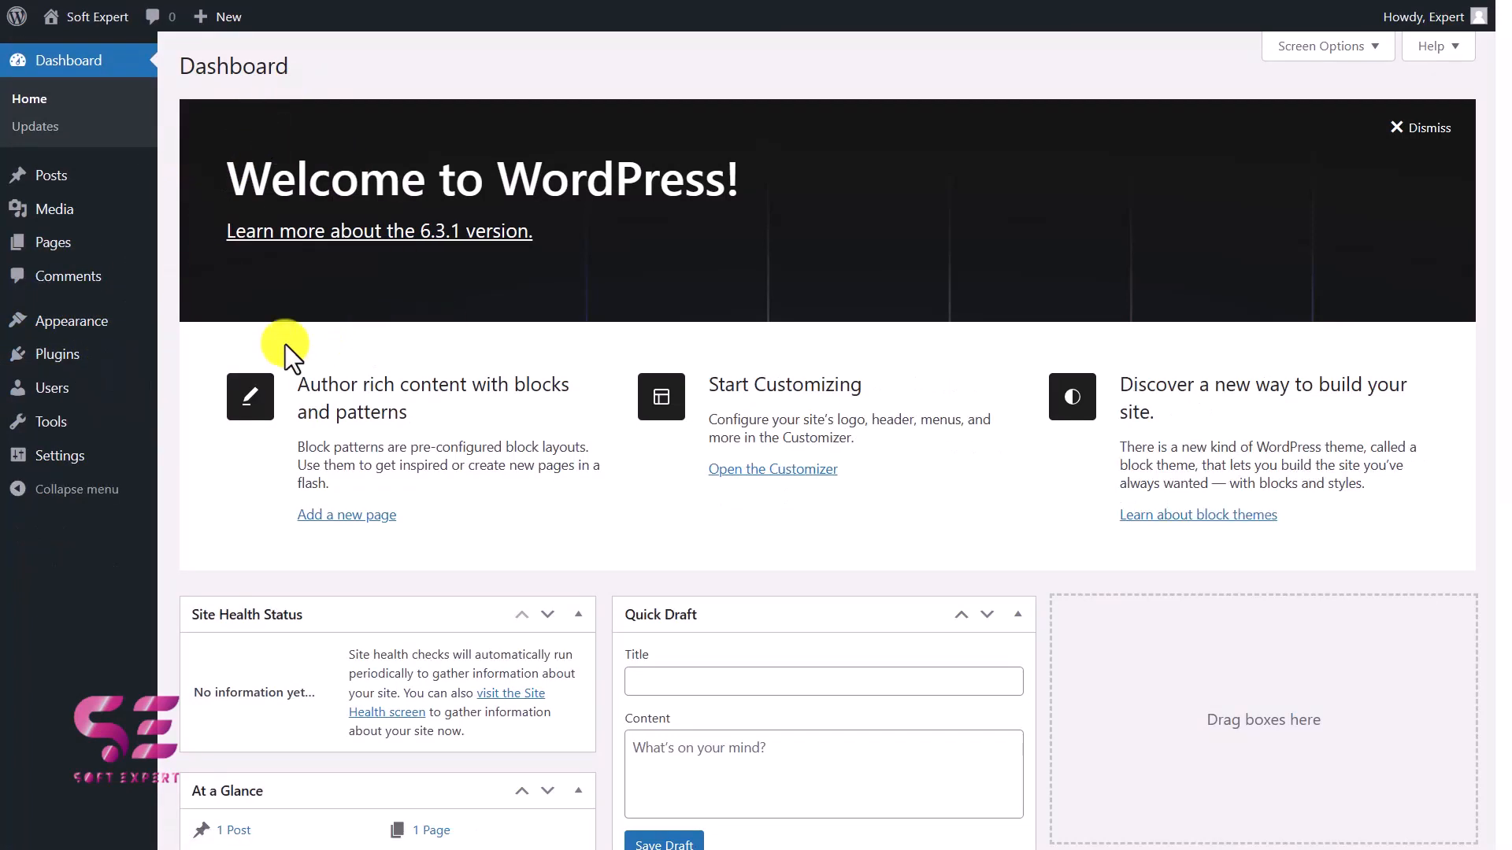
{"action": "mouse_move", "coordinate": [150, 319]}
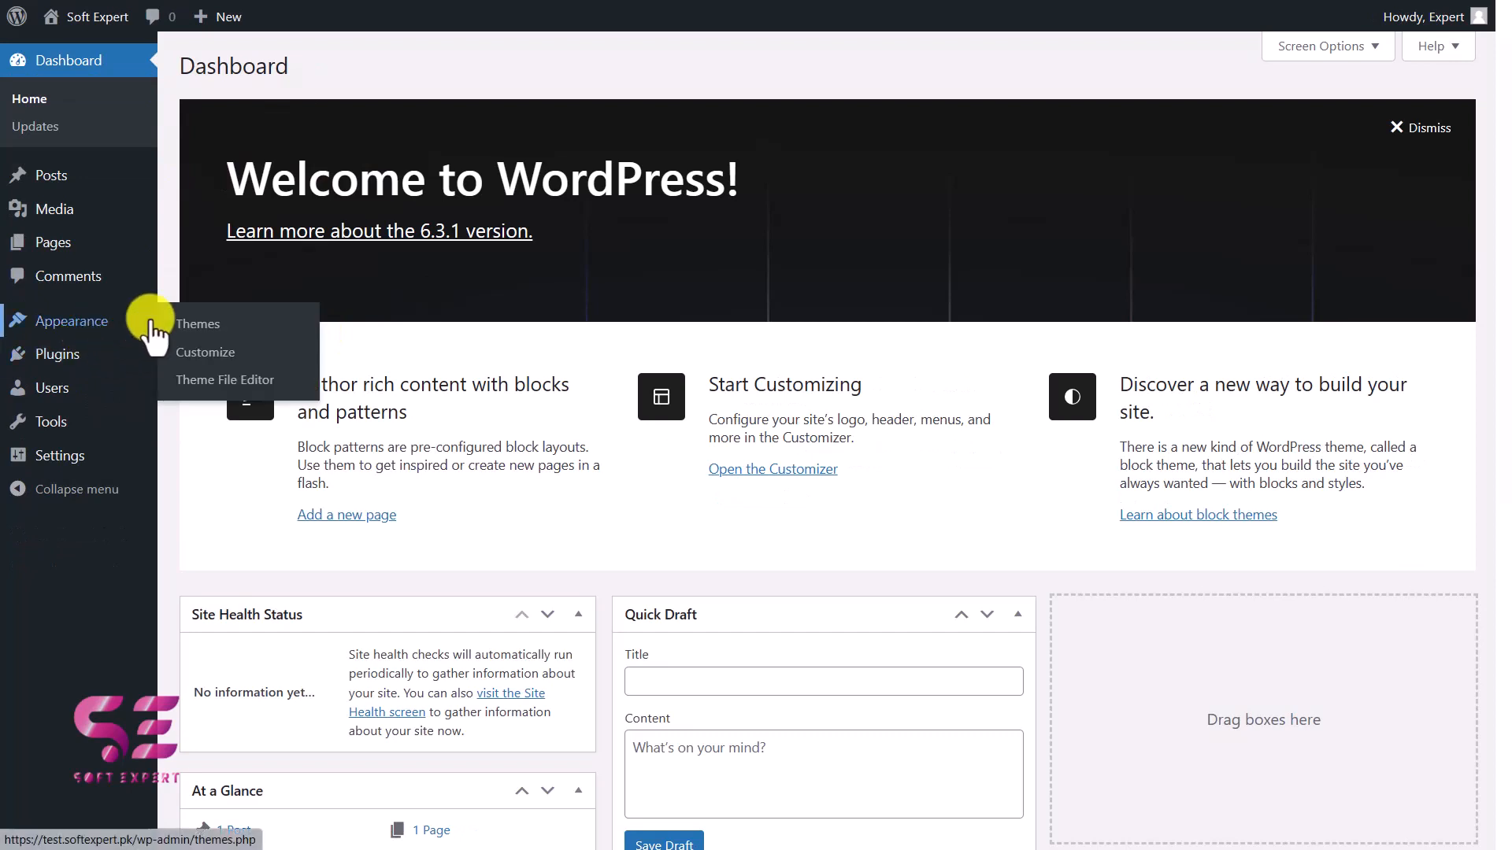
{"action": "left_click", "coordinate": [212, 320]}
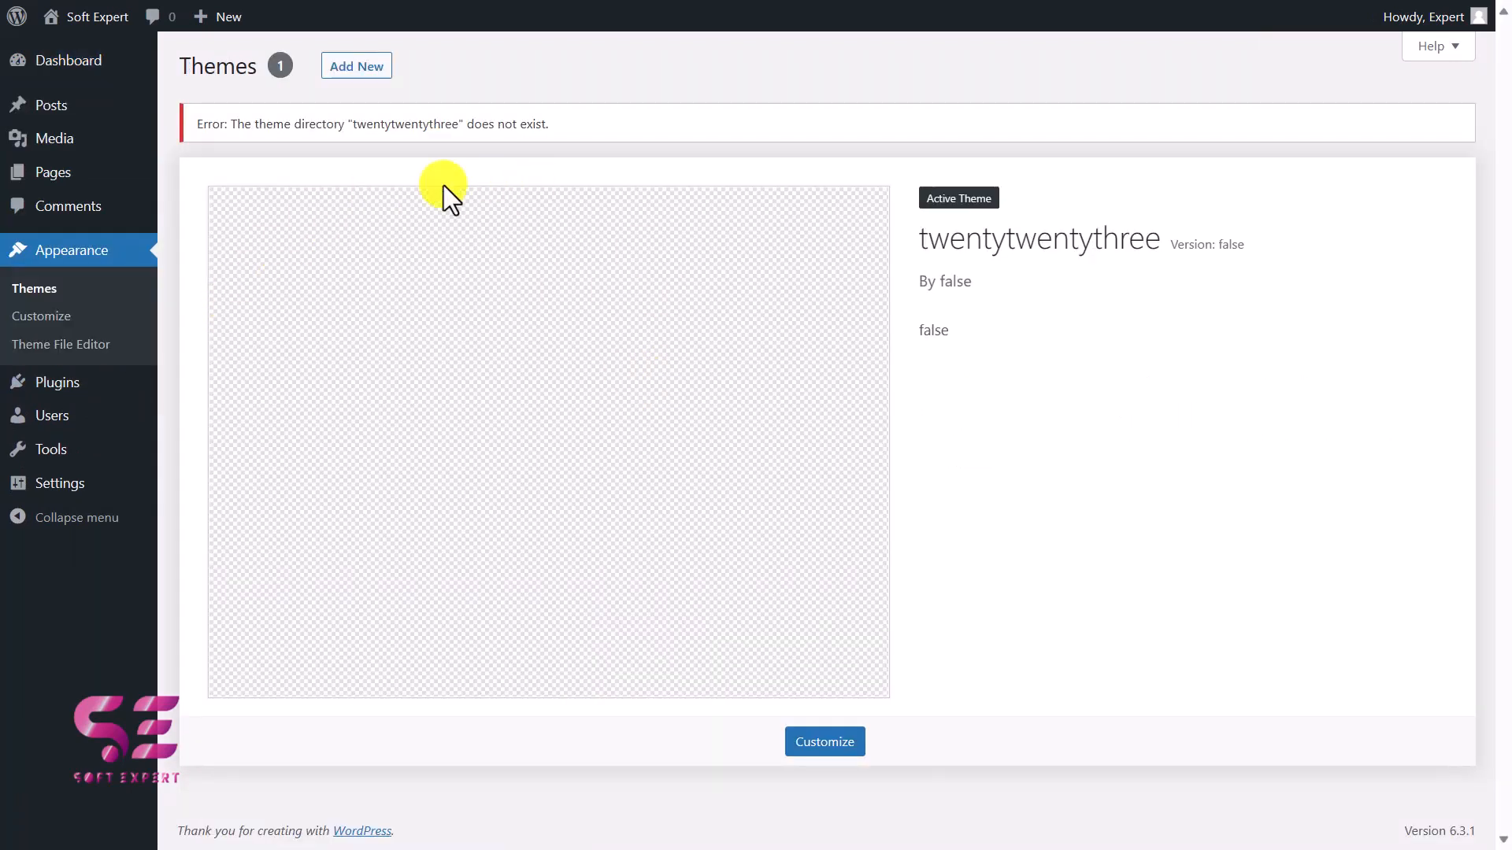
{"action": "left_click", "coordinate": [348, 71]}
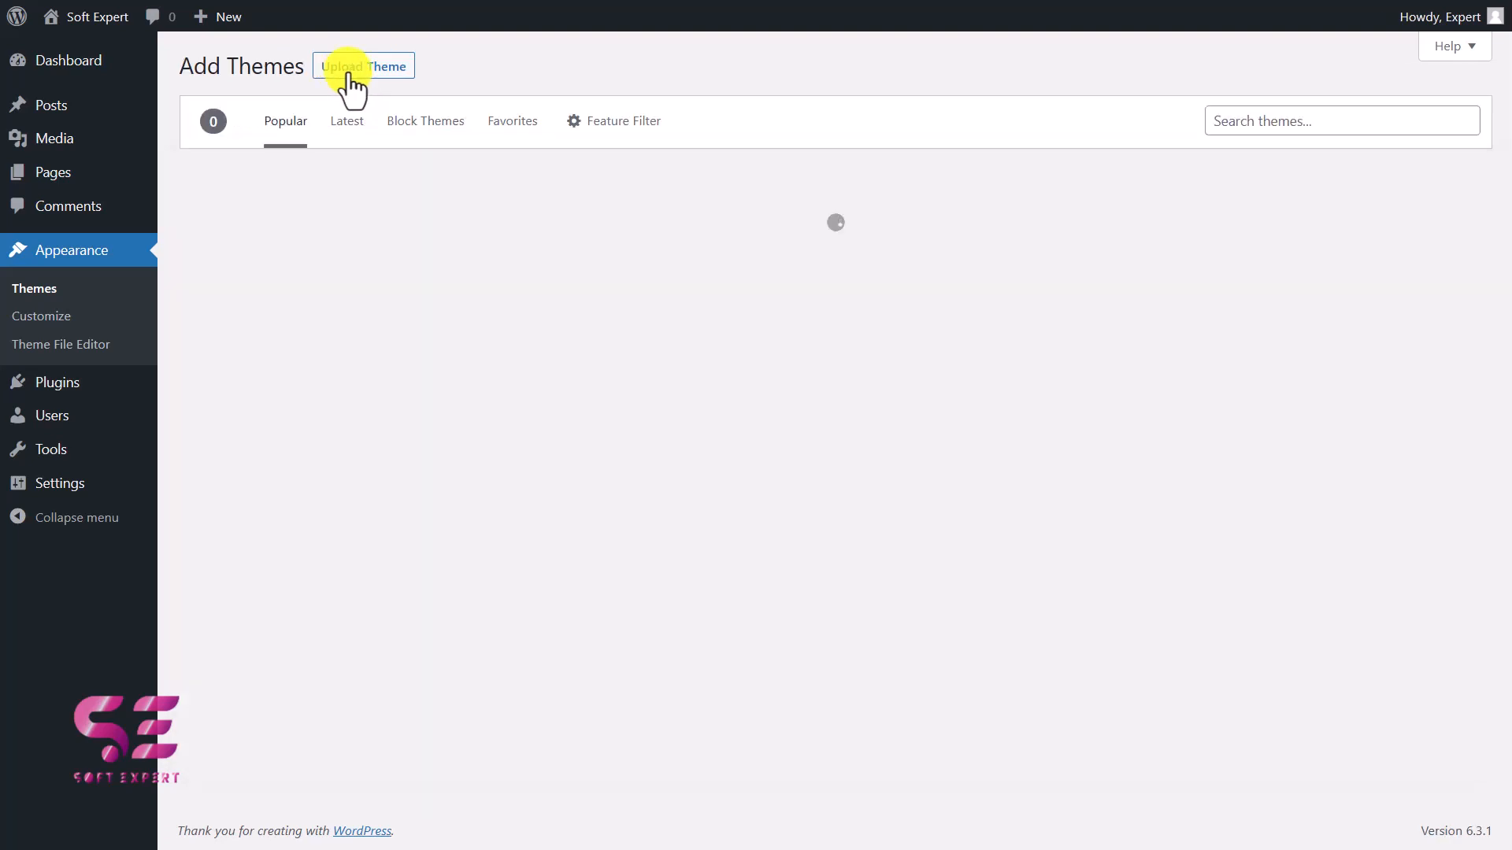
{"action": "left_click", "coordinate": [382, 70]}
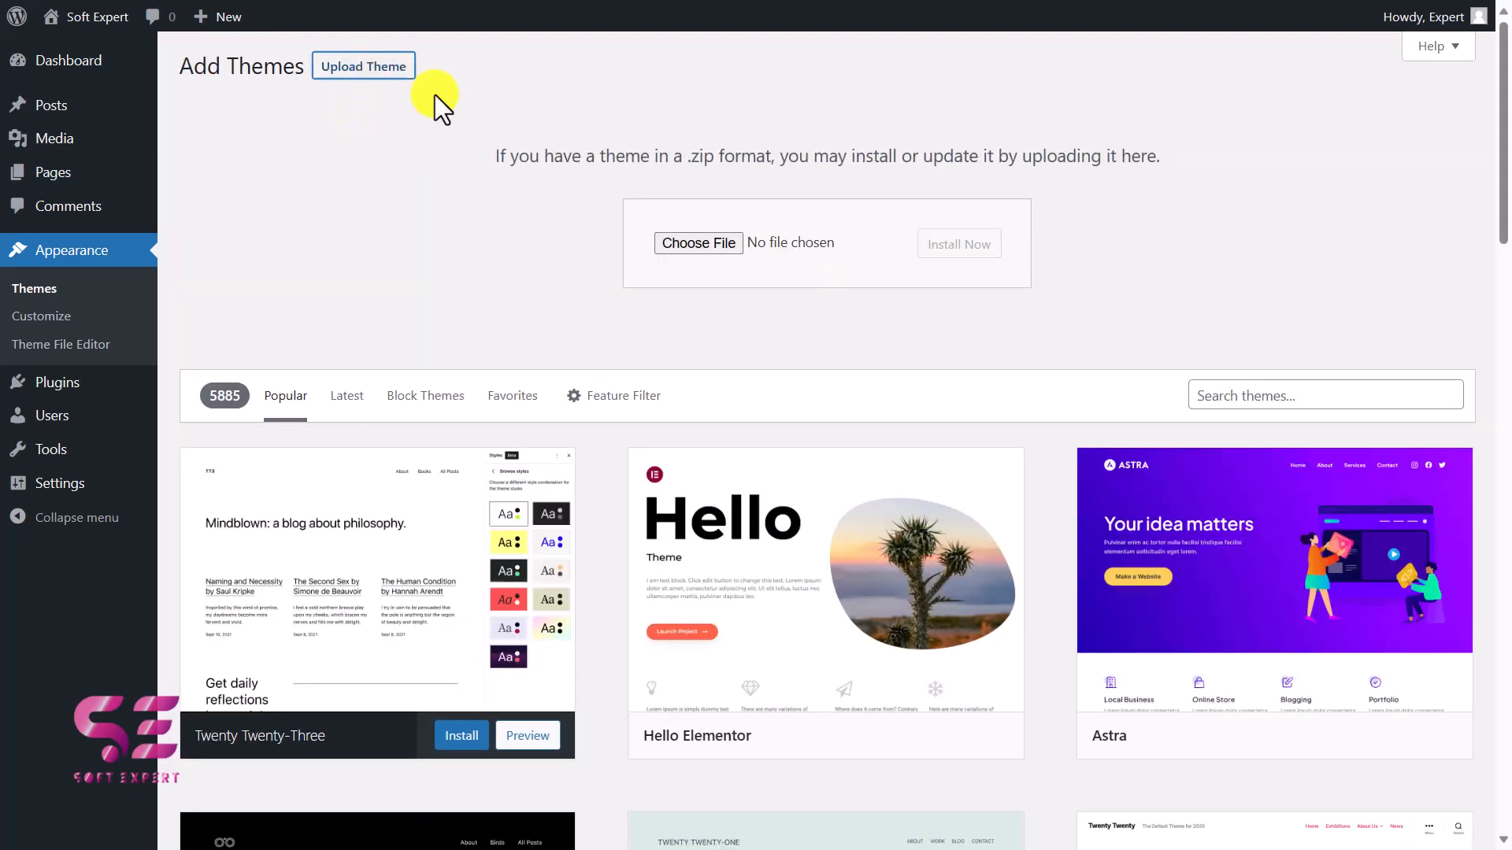
Upload kadence.1.1.43.zip from the Downloads folder, then install and activate the Kadence theme.
{"action": "left_click", "coordinate": [669, 234]}
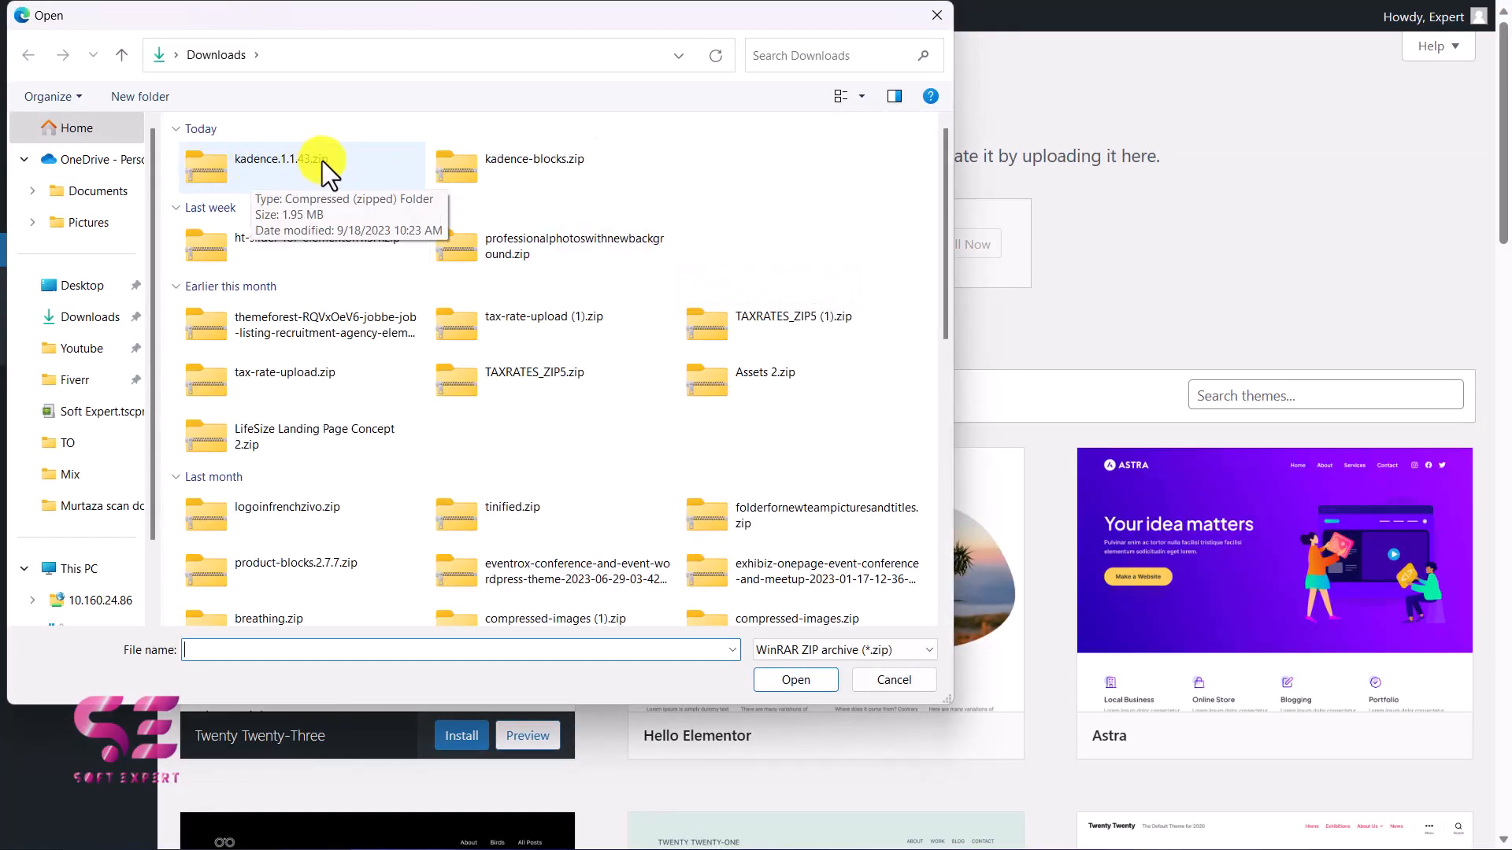
{"action": "left_click", "coordinate": [323, 159]}
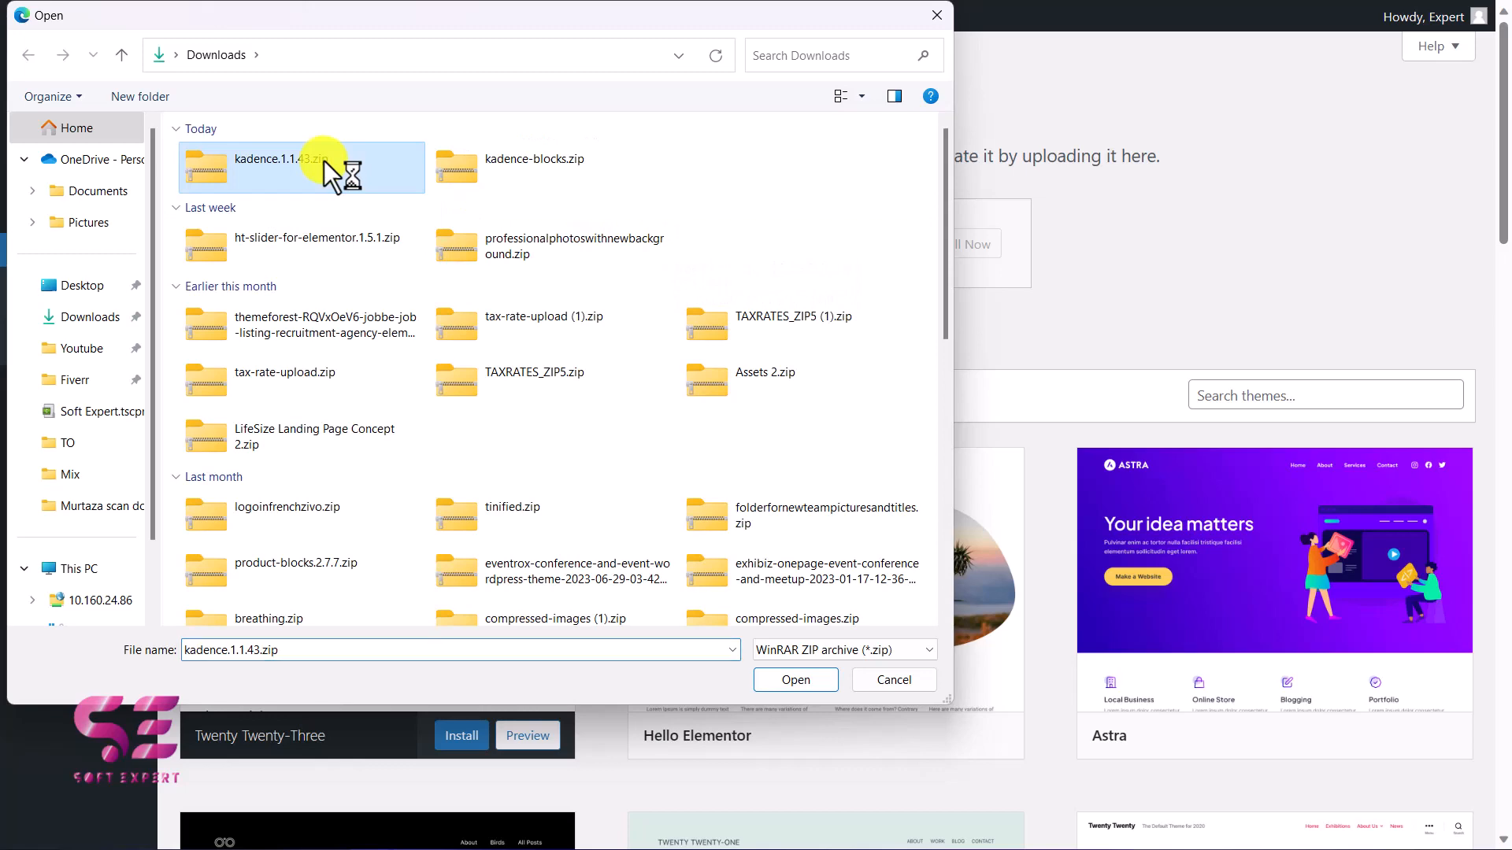
{"action": "left_click", "coordinate": [779, 680]}
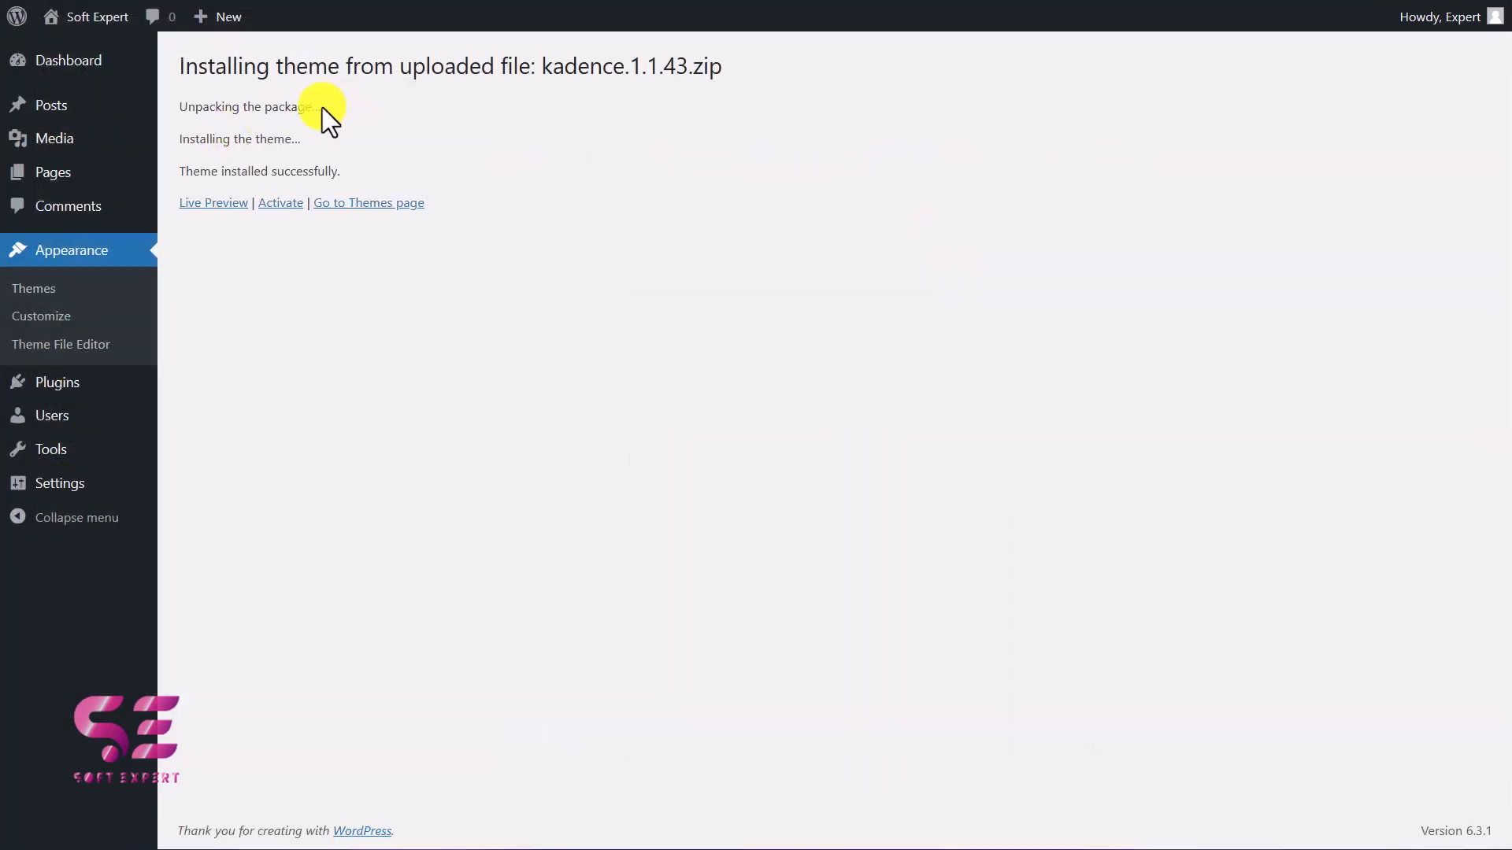
{"action": "left_click", "coordinate": [270, 207]}
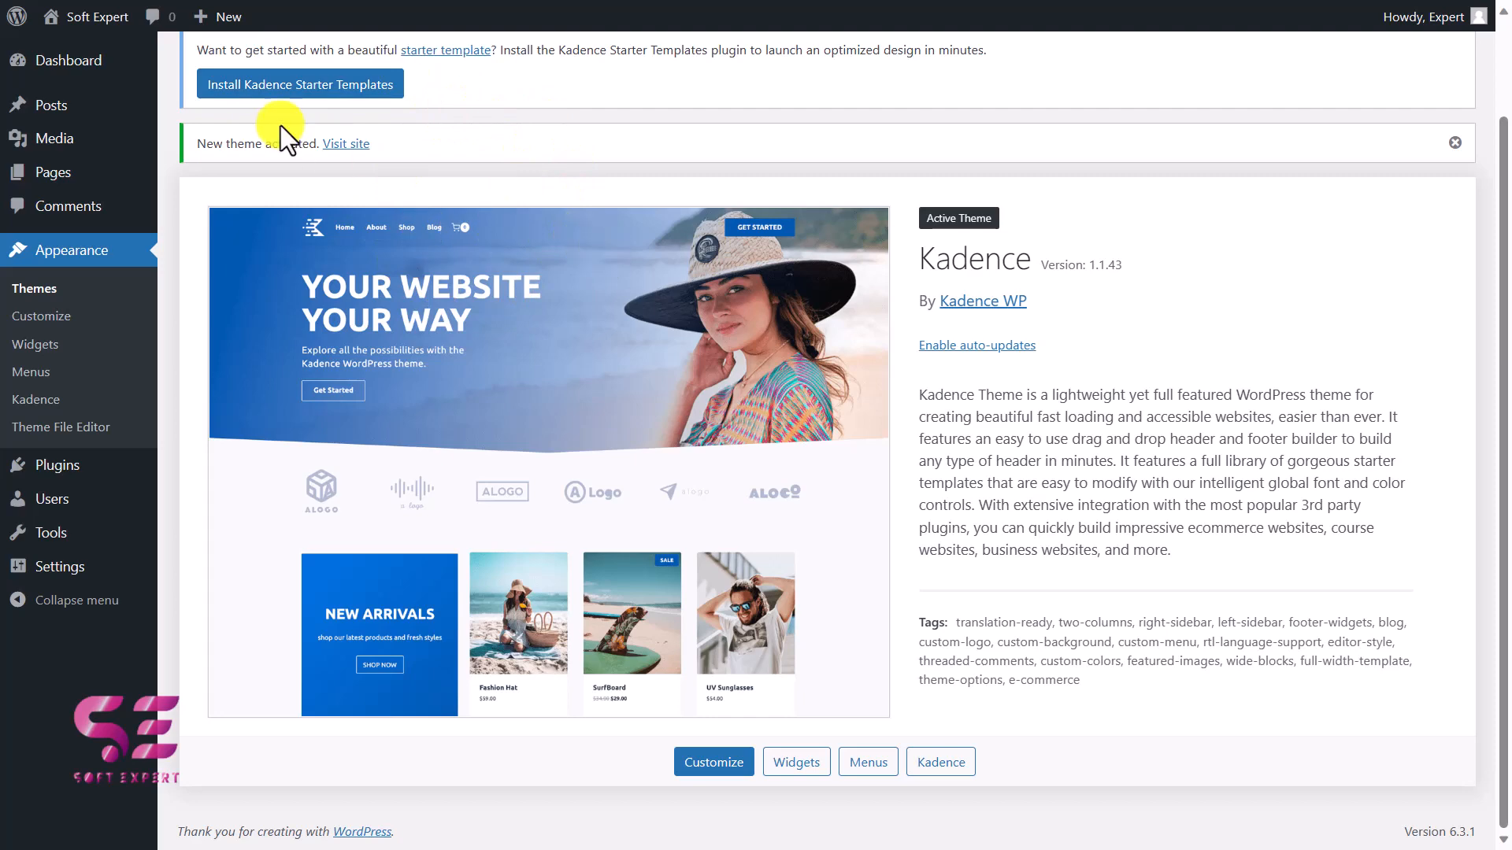
Install the Kadence Starter Templates plugin and browse its library of Gutenberg starter sites.
{"action": "left_click", "coordinate": [301, 85]}
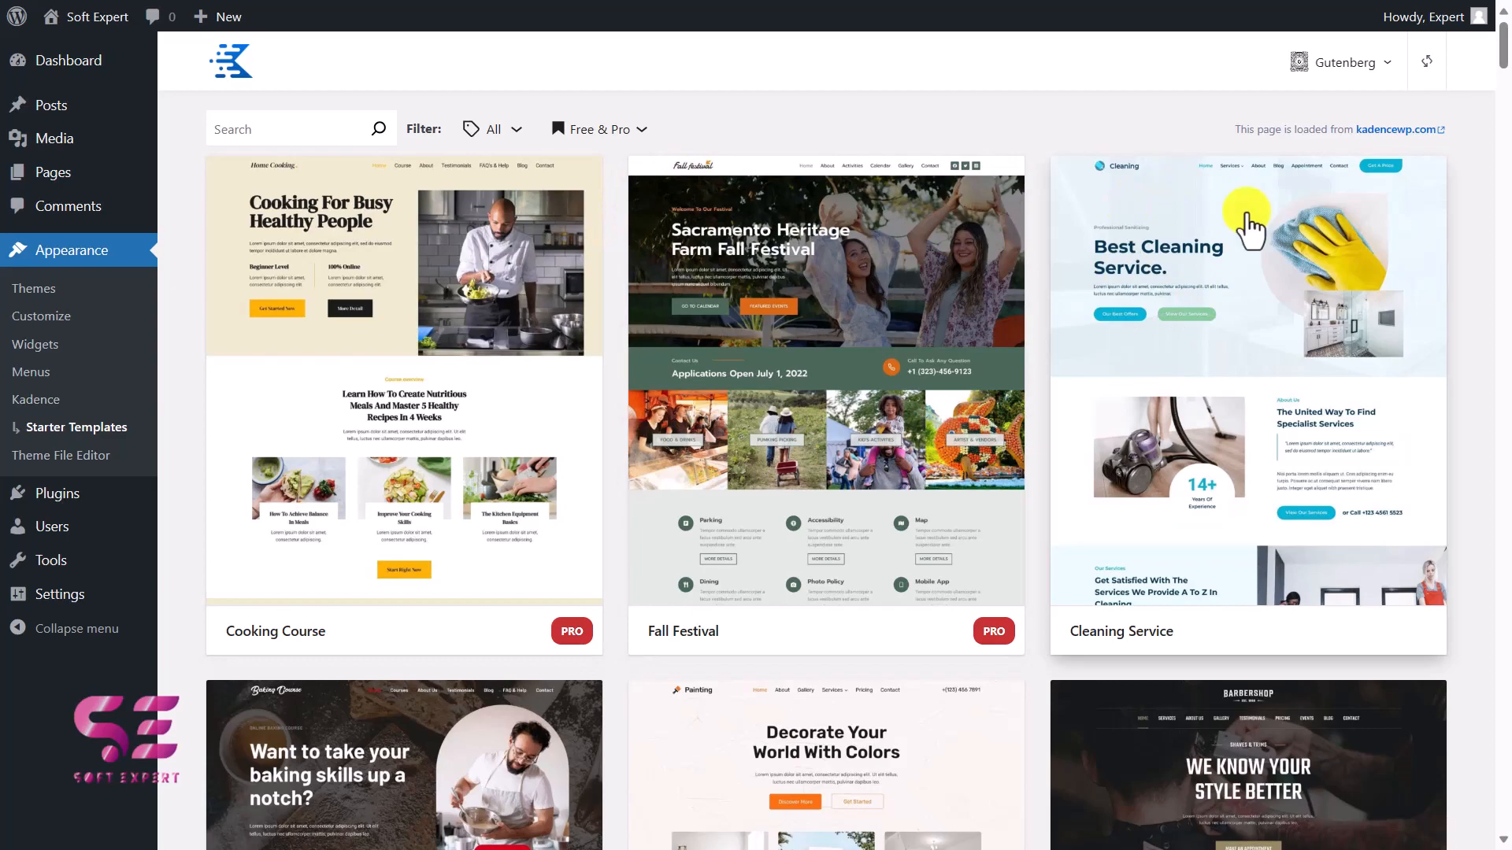
{"action": "scroll", "coordinate": [1409, 382], "scroll_direction": "down", "scroll_amount": 5}
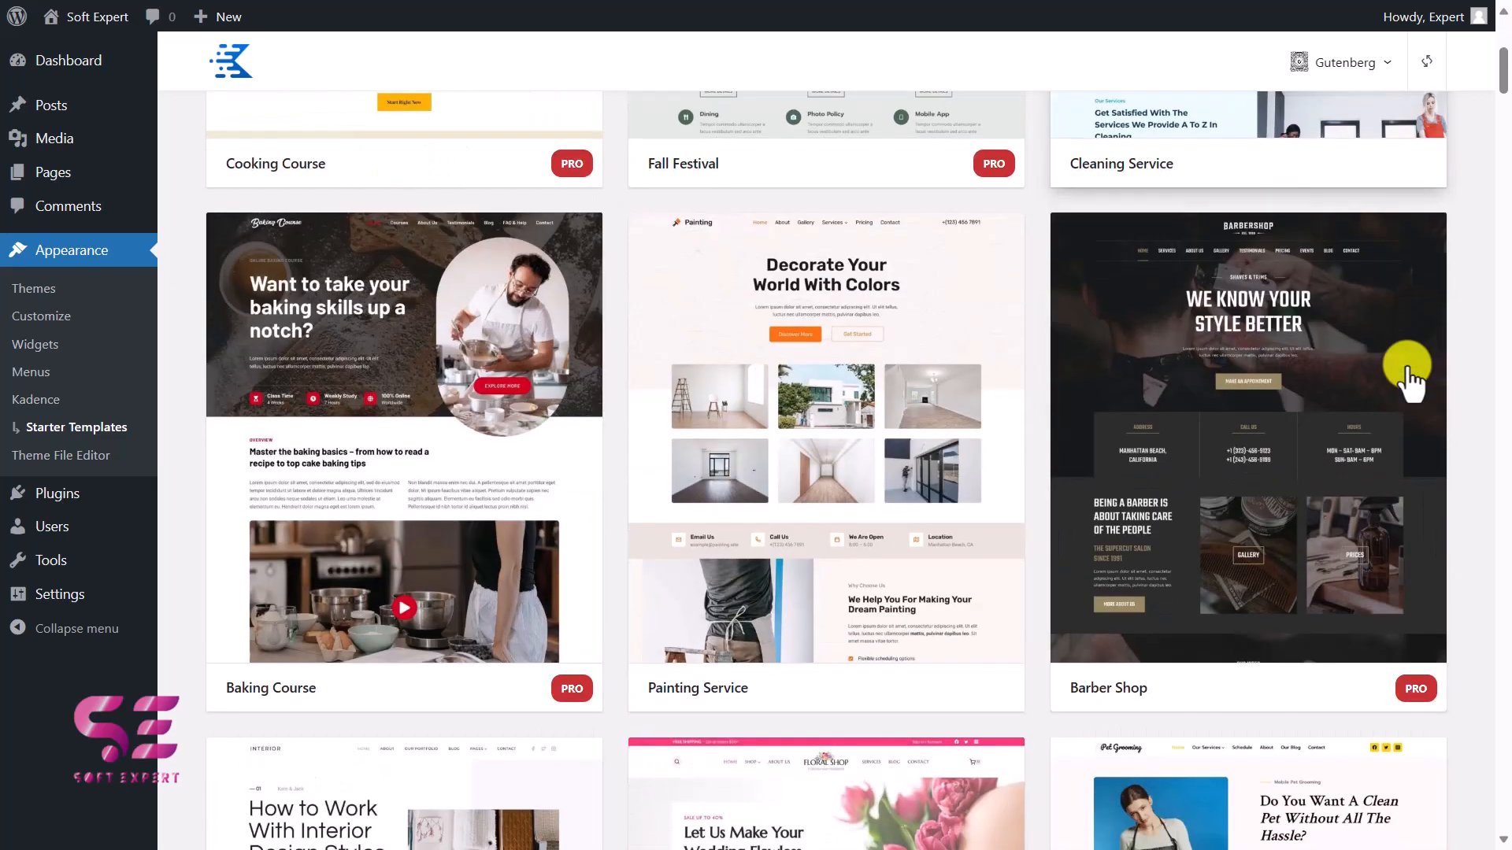
{"action": "scroll", "coordinate": [1410, 382], "scroll_direction": "down", "scroll_amount": 16}
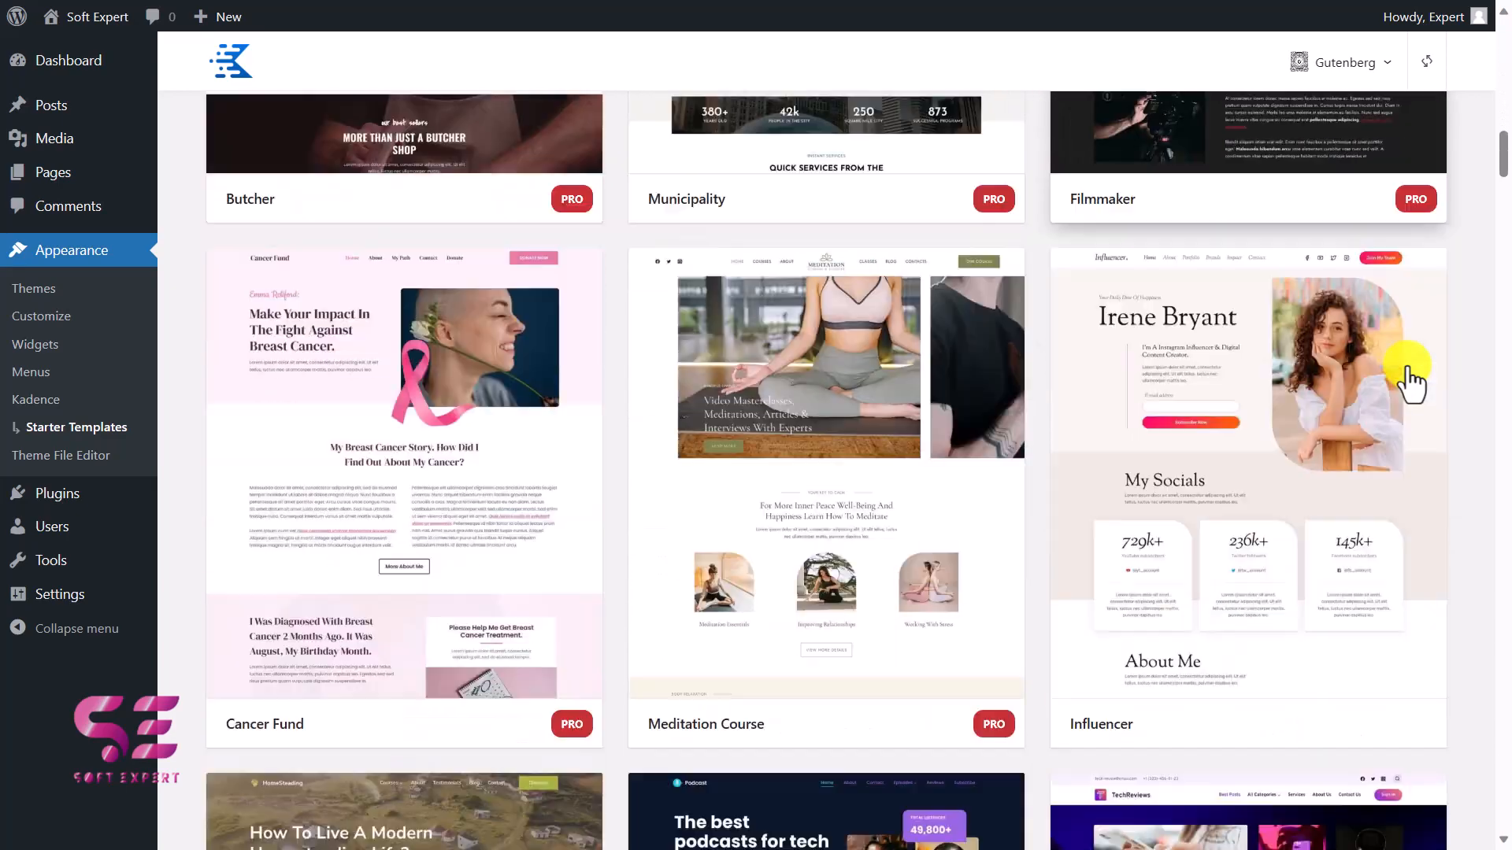
{"action": "scroll", "coordinate": [1409, 381], "scroll_direction": "down", "scroll_amount": 3}
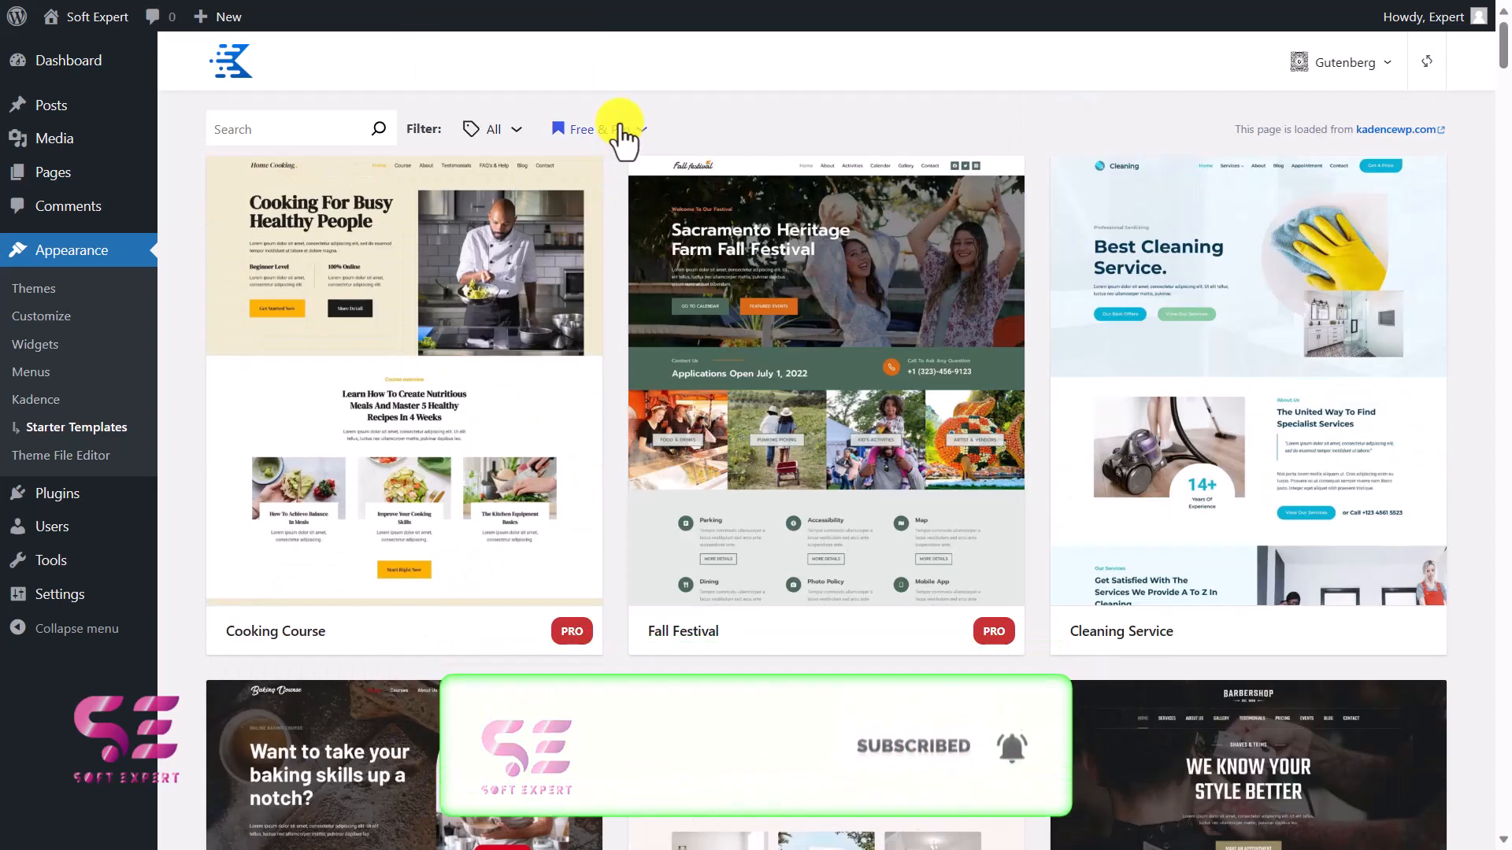
Filter the Gutenberg starter templates to Free Only and look through the matching designs.
{"action": "left_click", "coordinate": [619, 130]}
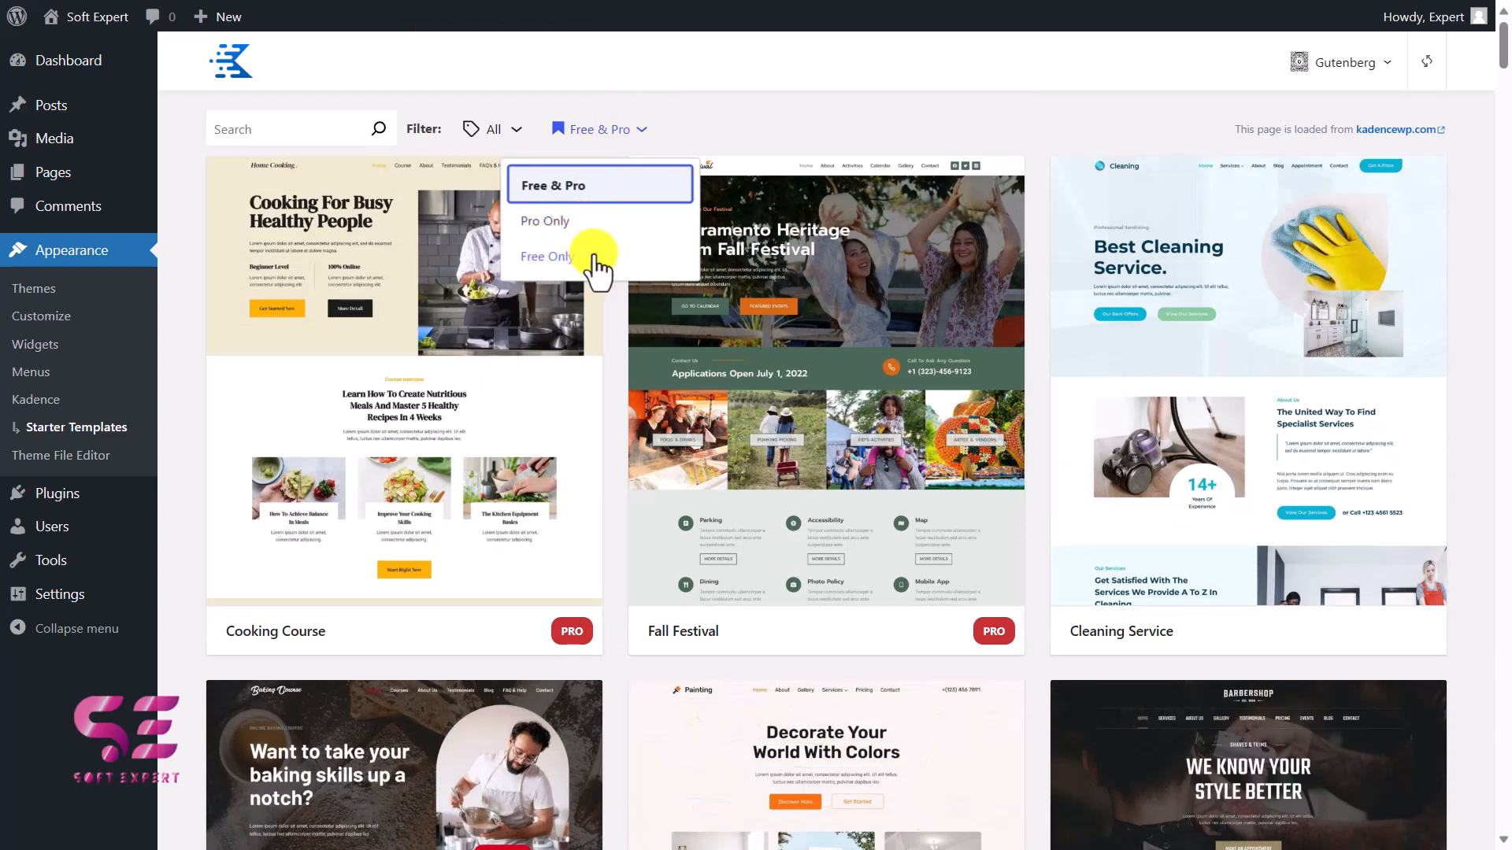
{"action": "left_click", "coordinate": [543, 271]}
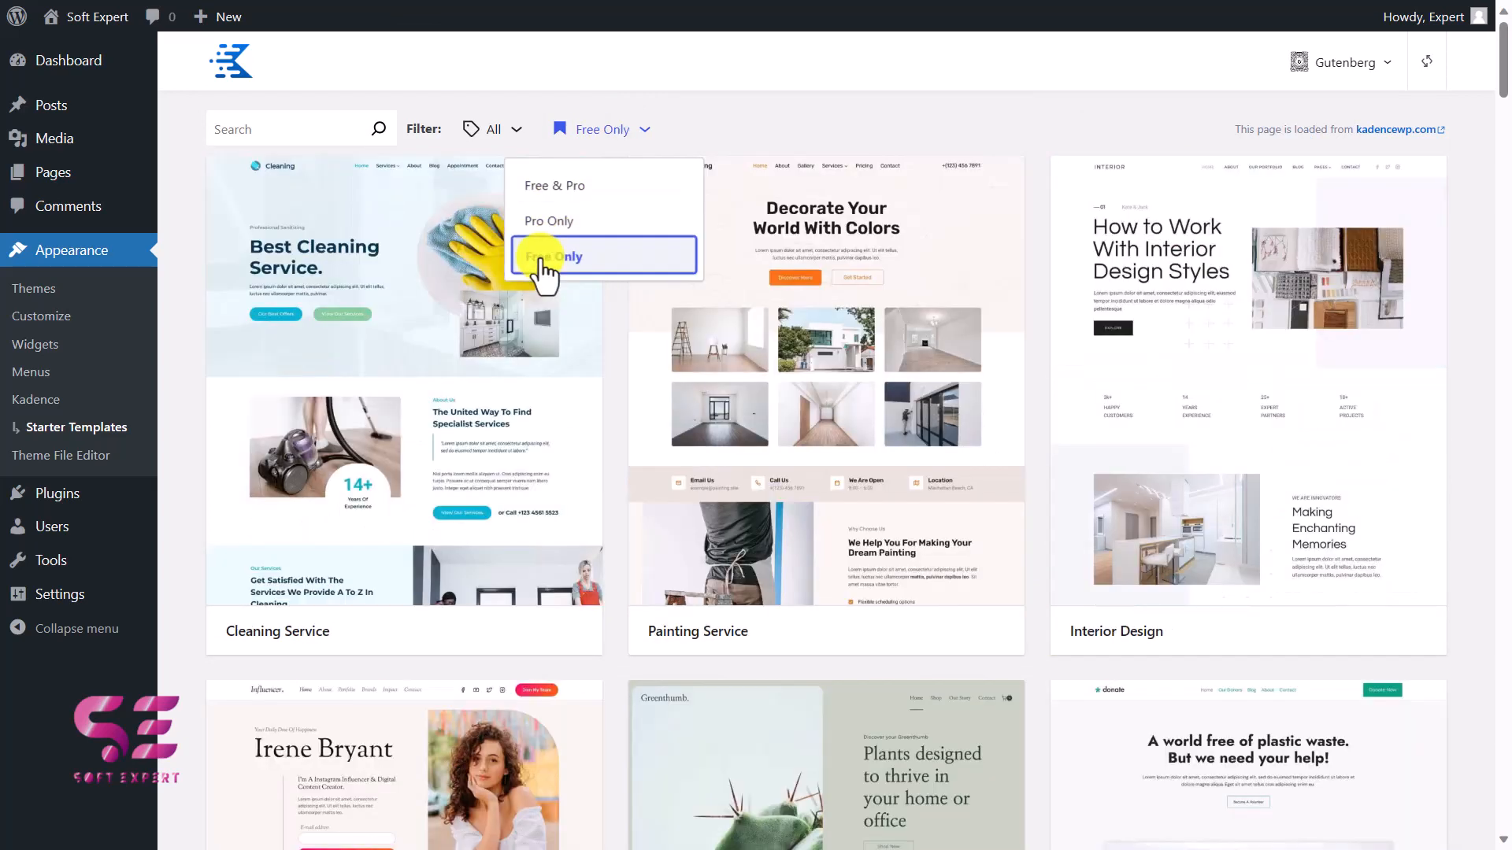
{"action": "scroll", "coordinate": [500, 488], "scroll_direction": "down", "scroll_amount": 2}
{"action": "scroll", "coordinate": [504, 523], "scroll_direction": "down", "scroll_amount": 2}
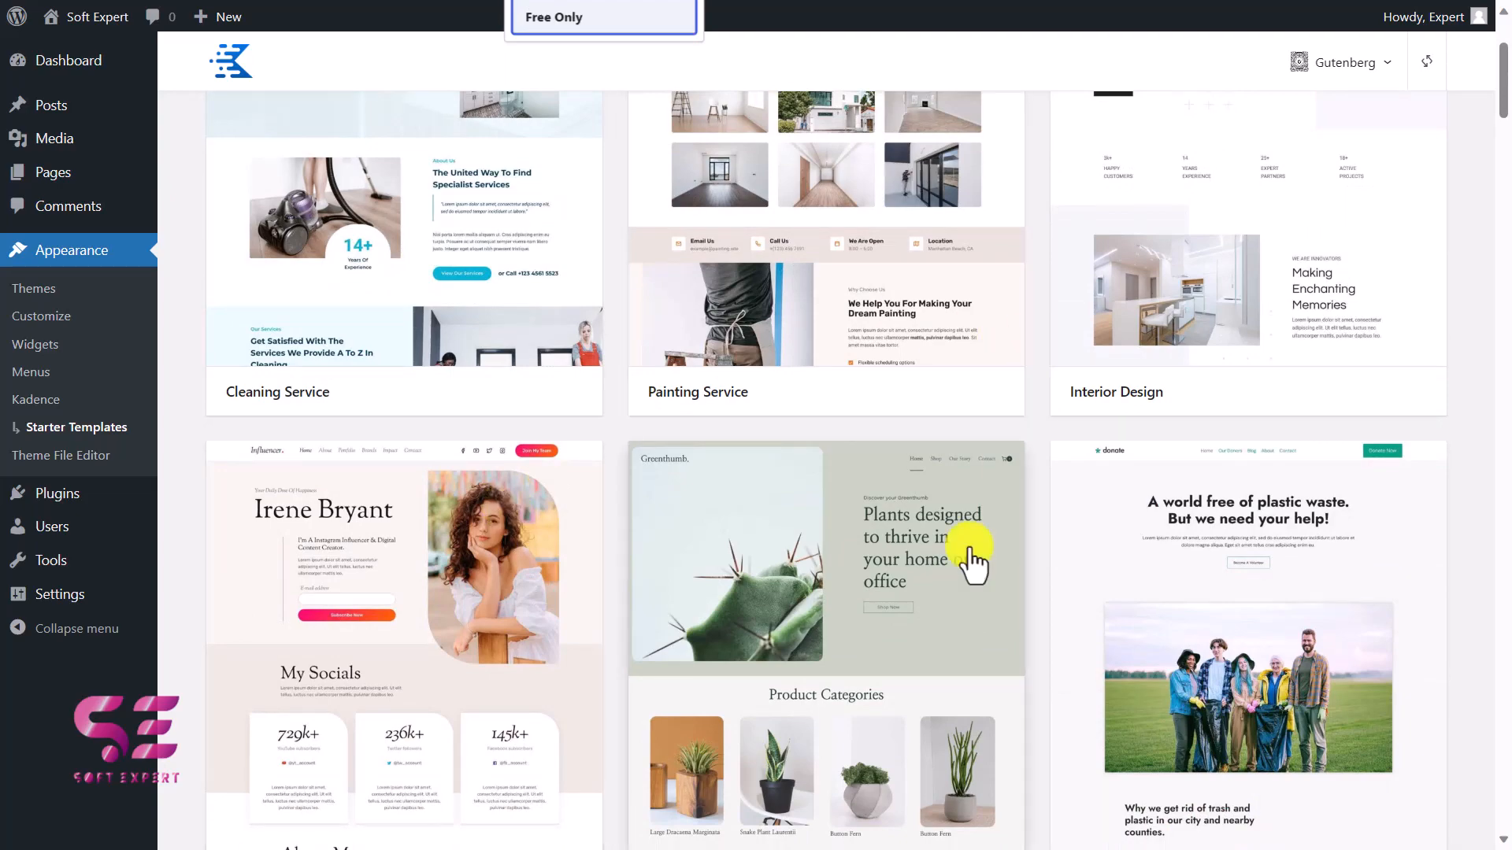
{"action": "scroll", "coordinate": [969, 560], "scroll_direction": "down", "scroll_amount": 3}
{"action": "scroll", "coordinate": [971, 561], "scroll_direction": "up", "scroll_amount": 5}
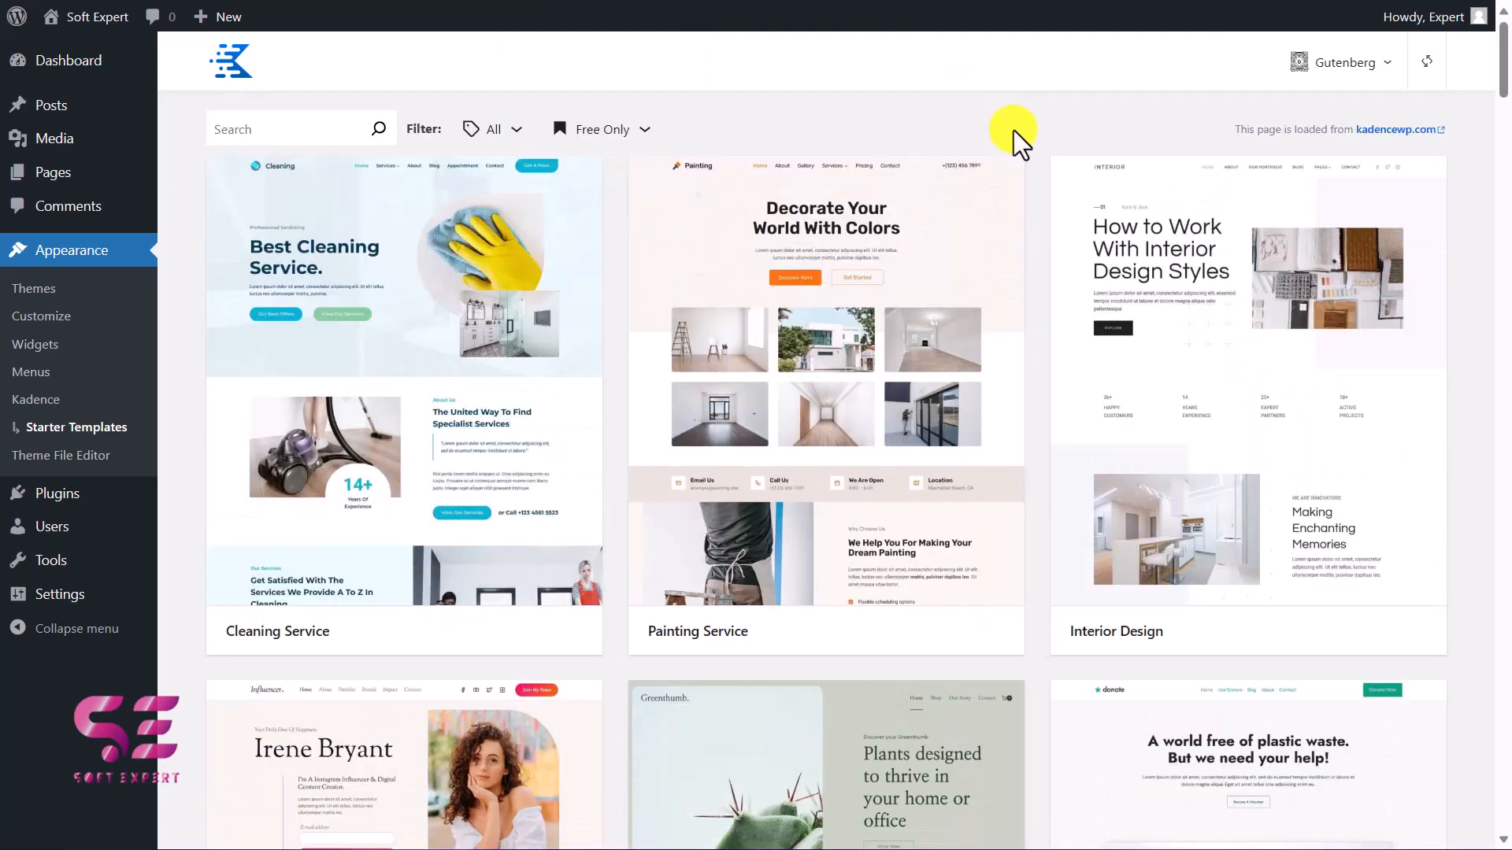
Switch the starter template library to Elementor and open the Real Estate template.
{"action": "left_click", "coordinate": [1373, 68]}
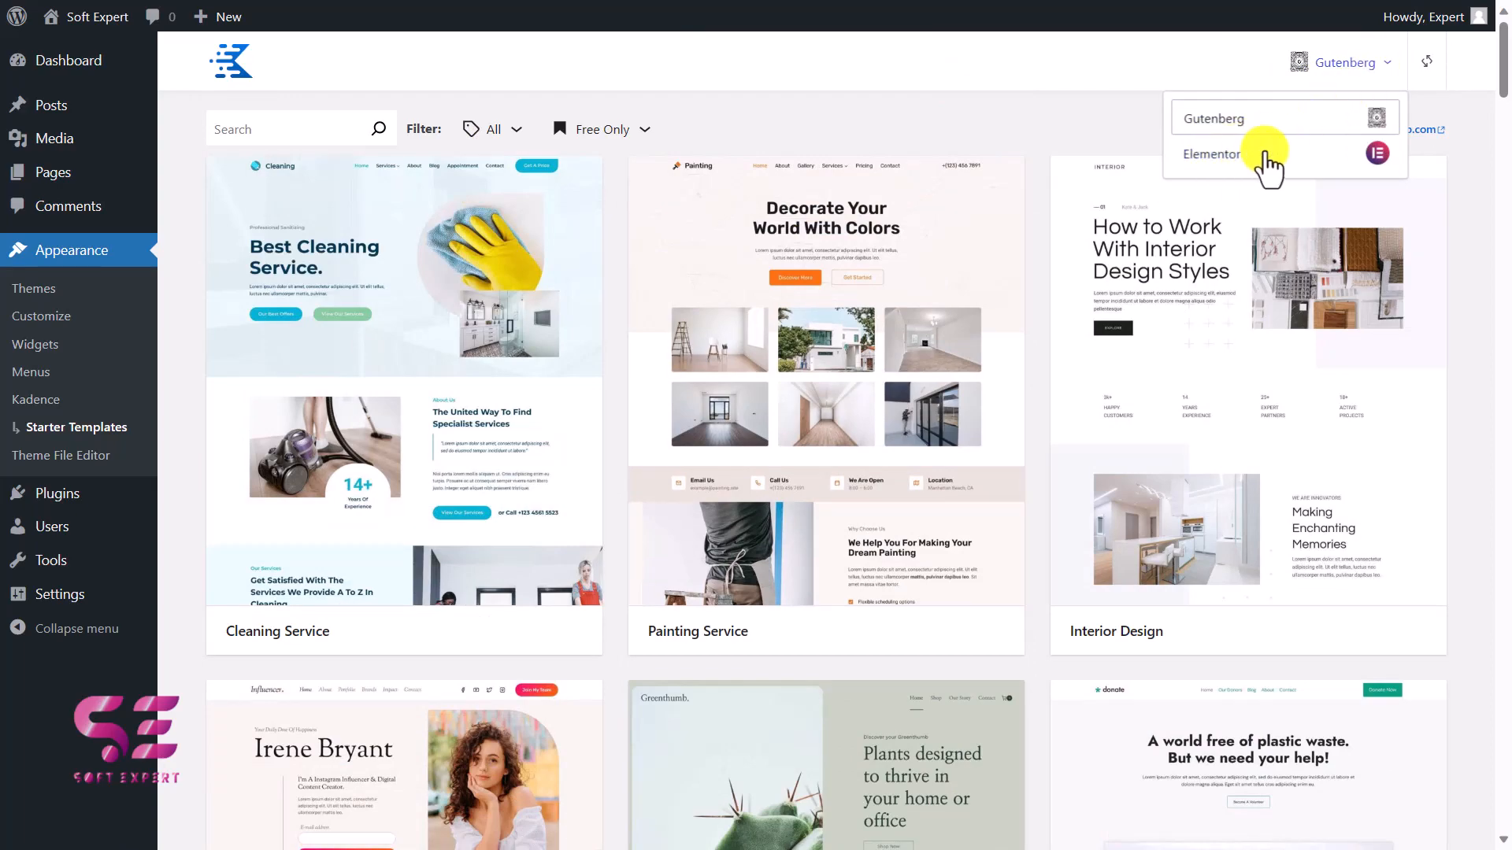
{"action": "left_click", "coordinate": [1213, 154]}
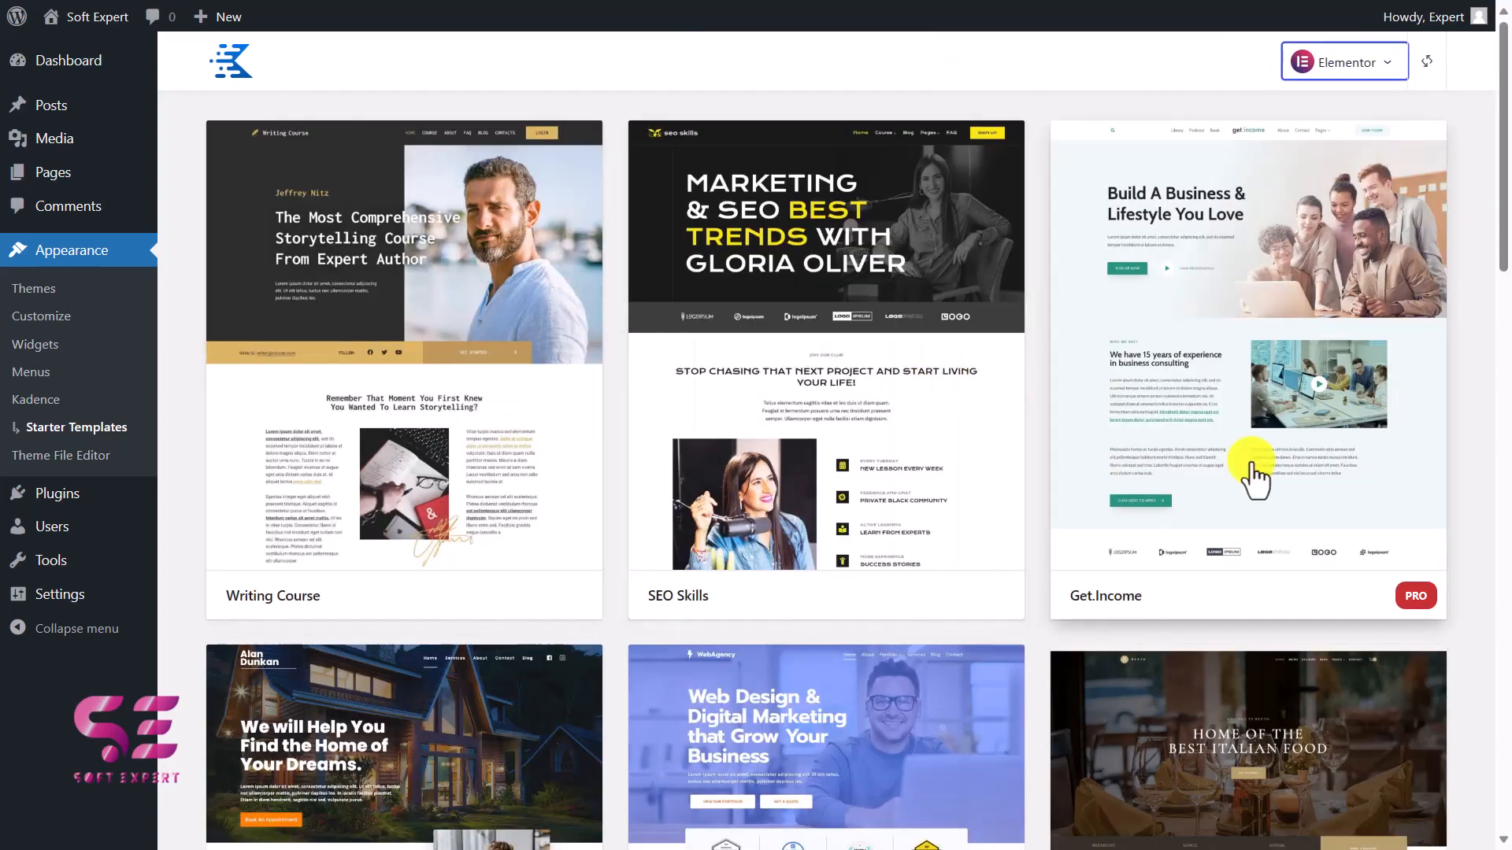
{"action": "scroll", "coordinate": [1254, 476], "scroll_direction": "down", "scroll_amount": 8}
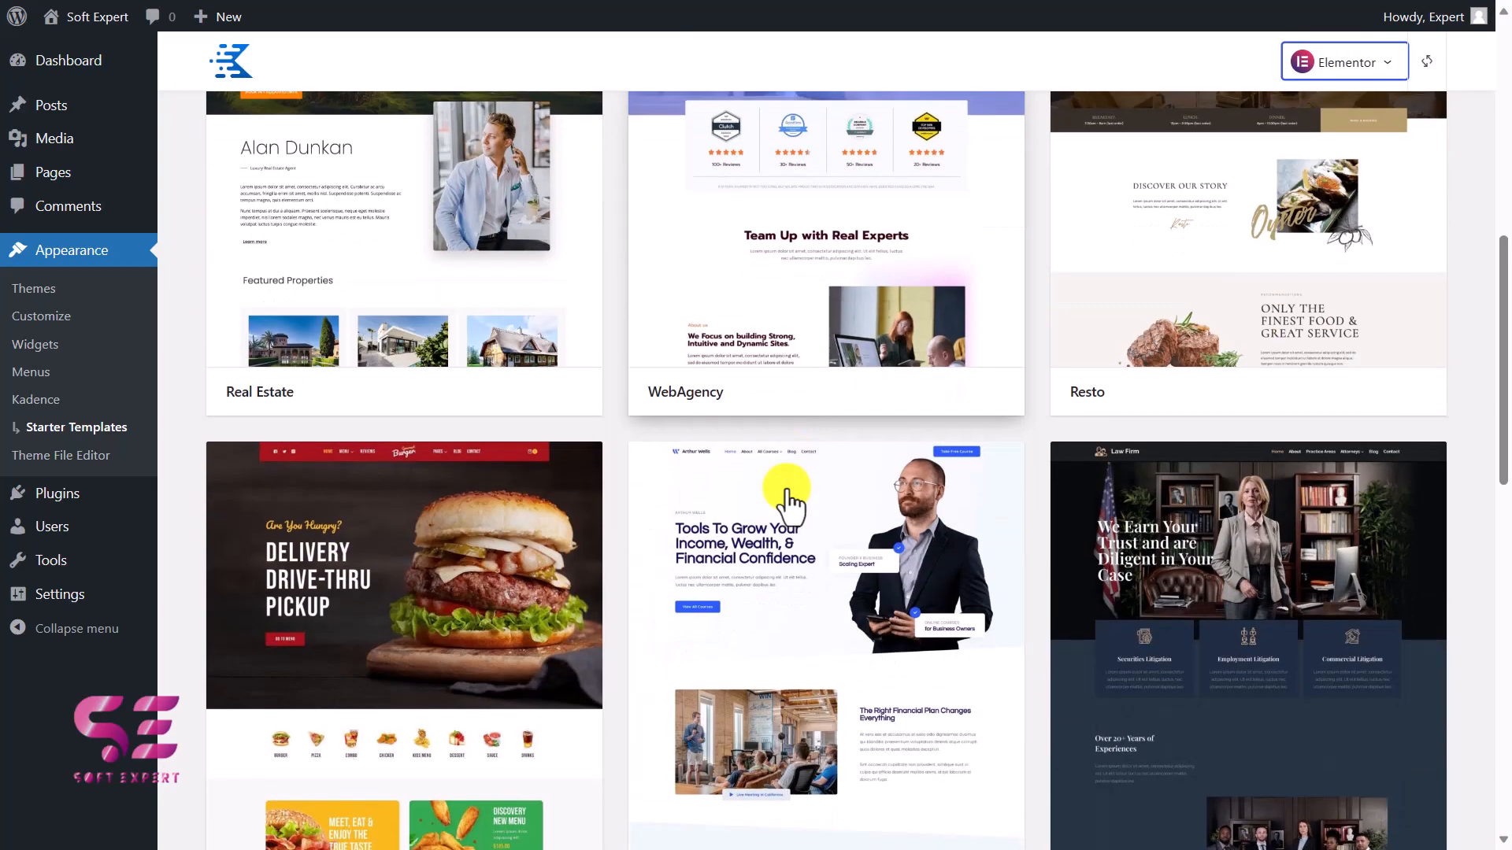
{"action": "scroll", "coordinate": [787, 500], "scroll_direction": "down", "scroll_amount": 8}
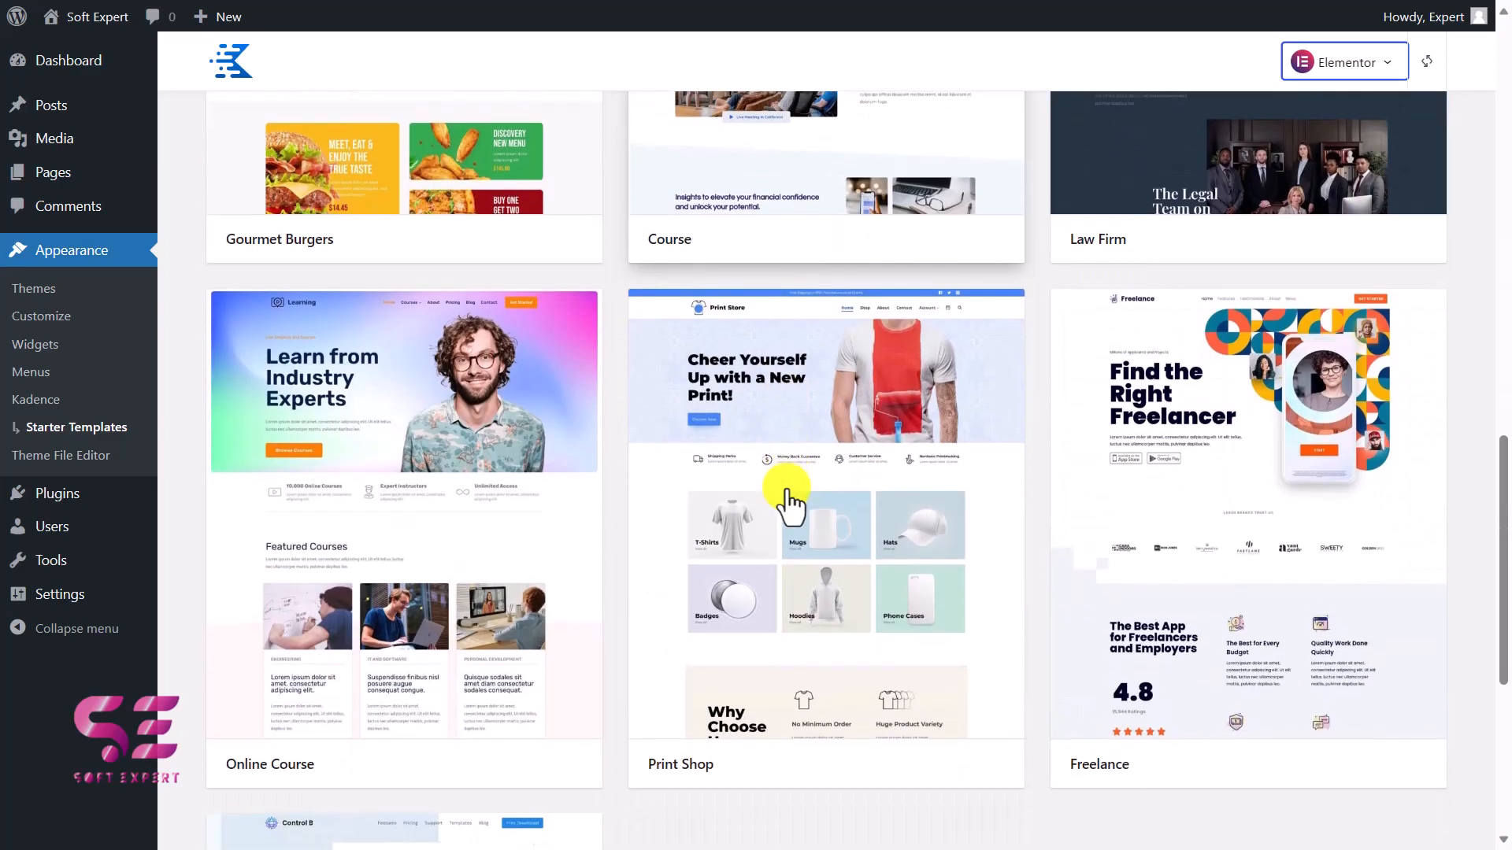
{"action": "scroll", "coordinate": [786, 500], "scroll_direction": "down", "scroll_amount": 5}
{"action": "scroll", "coordinate": [787, 500], "scroll_direction": "up", "scroll_amount": 11}
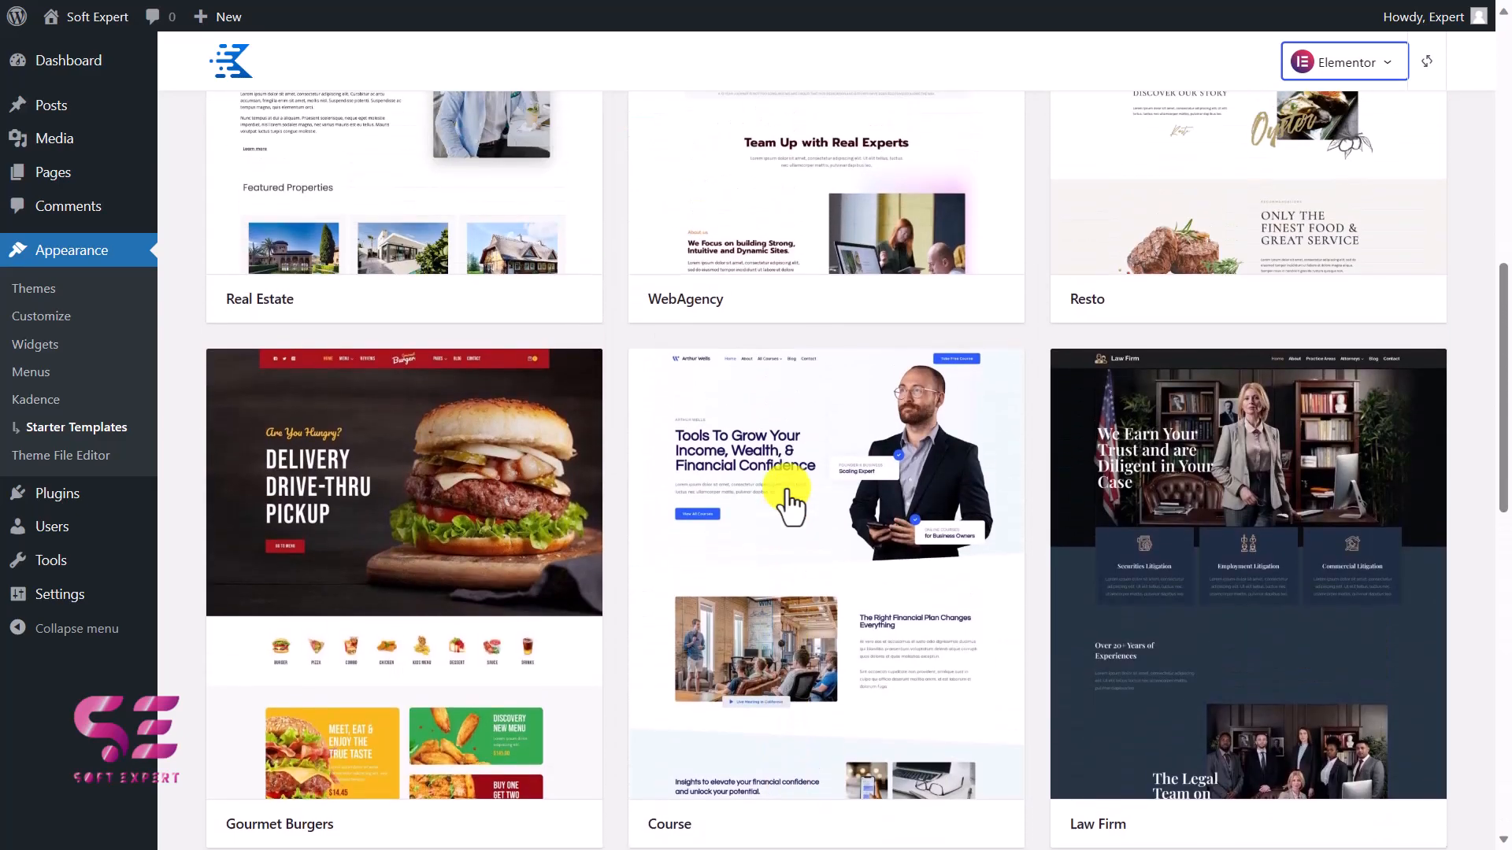
{"action": "scroll", "coordinate": [787, 500], "scroll_direction": "up", "scroll_amount": 6}
{"action": "scroll", "coordinate": [787, 496], "scroll_direction": "down", "scroll_amount": 1}
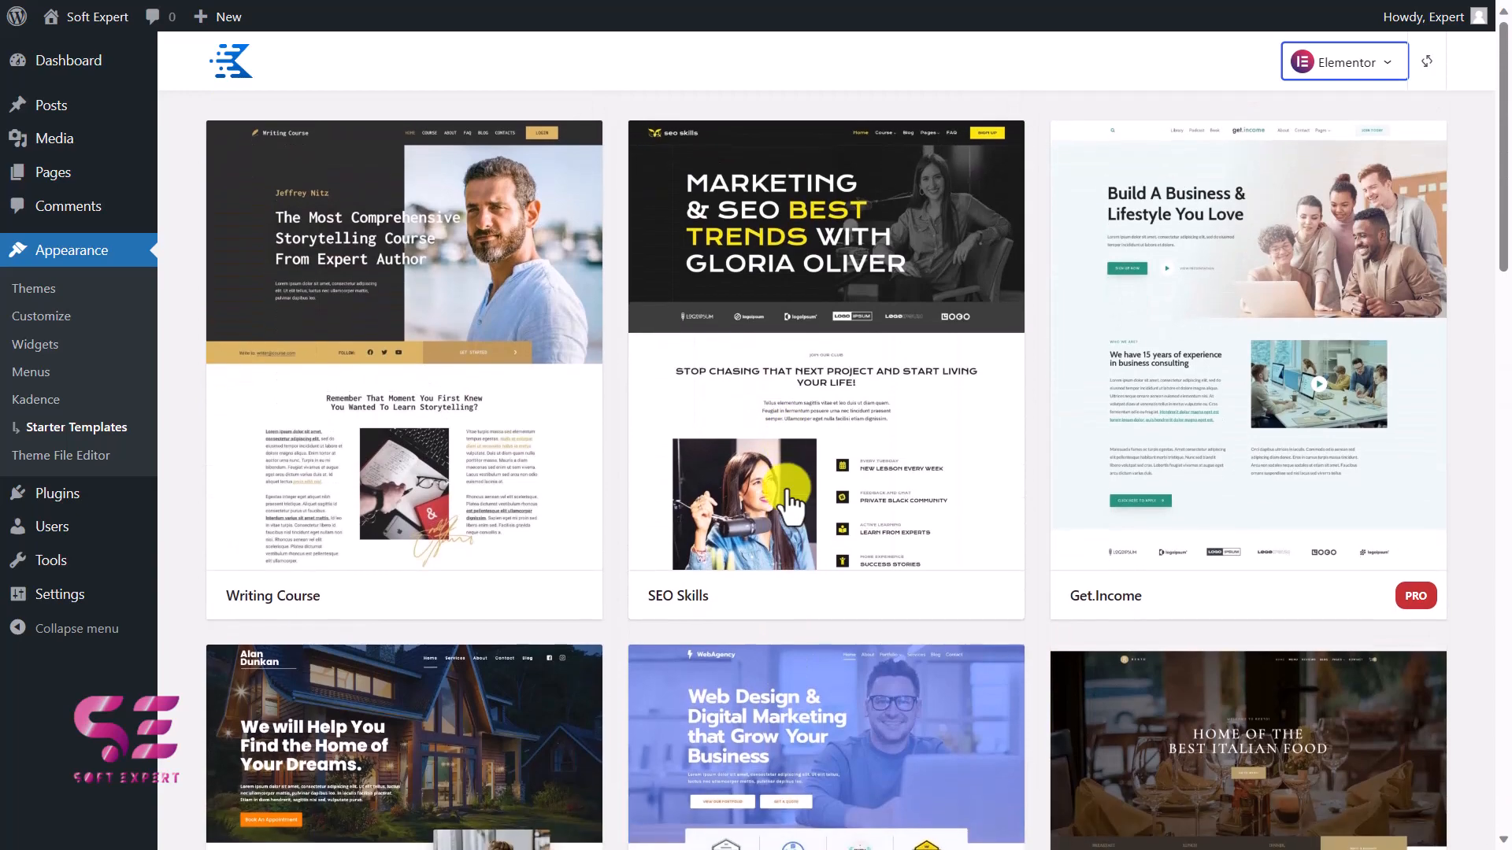
{"action": "scroll", "coordinate": [861, 328], "scroll_direction": "down", "scroll_amount": 5}
{"action": "scroll", "coordinate": [861, 327], "scroll_direction": "down", "scroll_amount": 4}
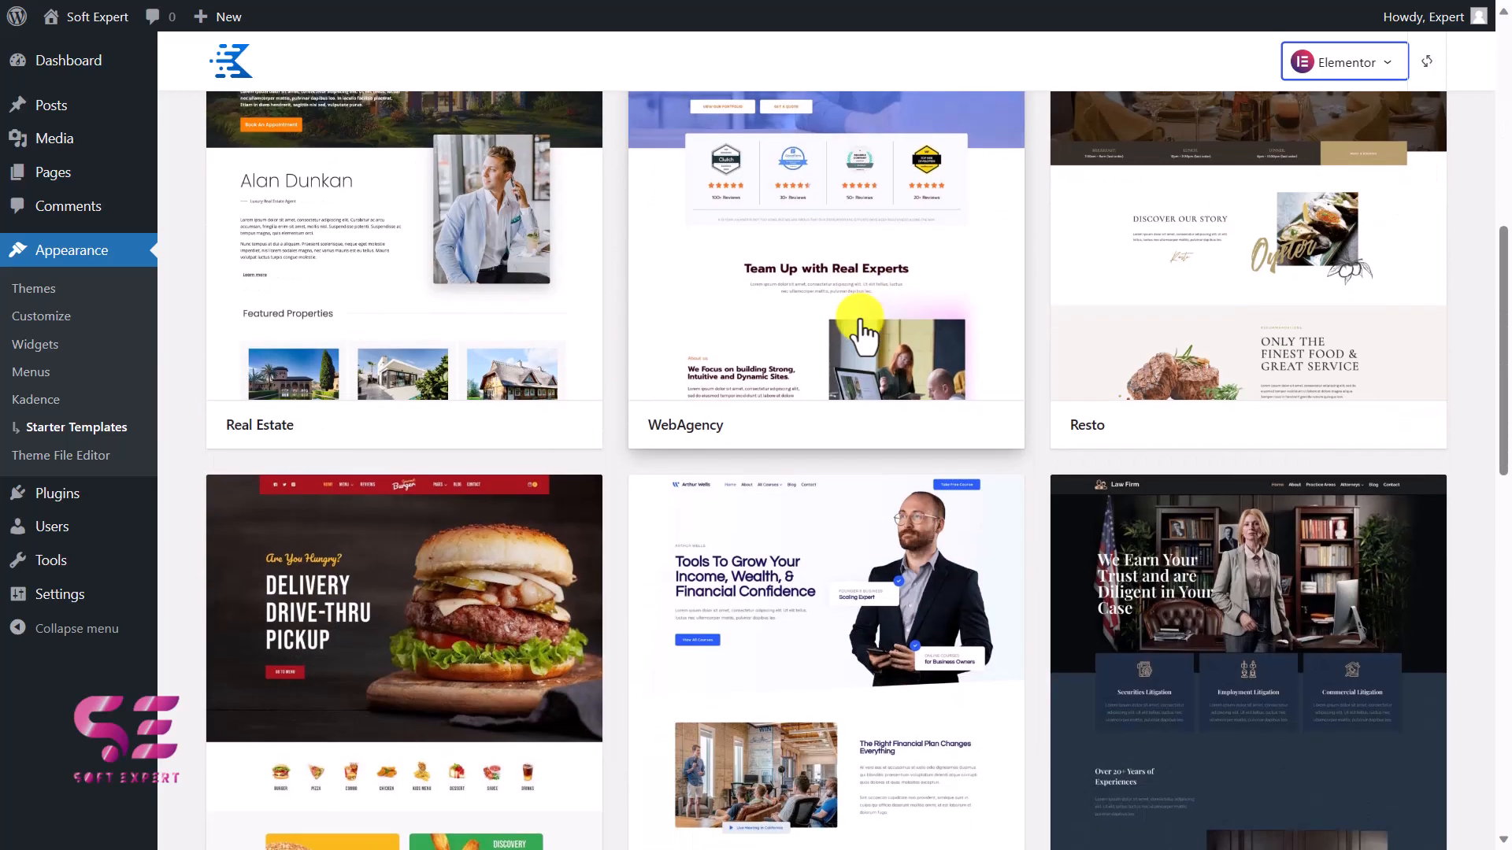
{"action": "scroll", "coordinate": [361, 405], "scroll_direction": "up", "scroll_amount": 2}
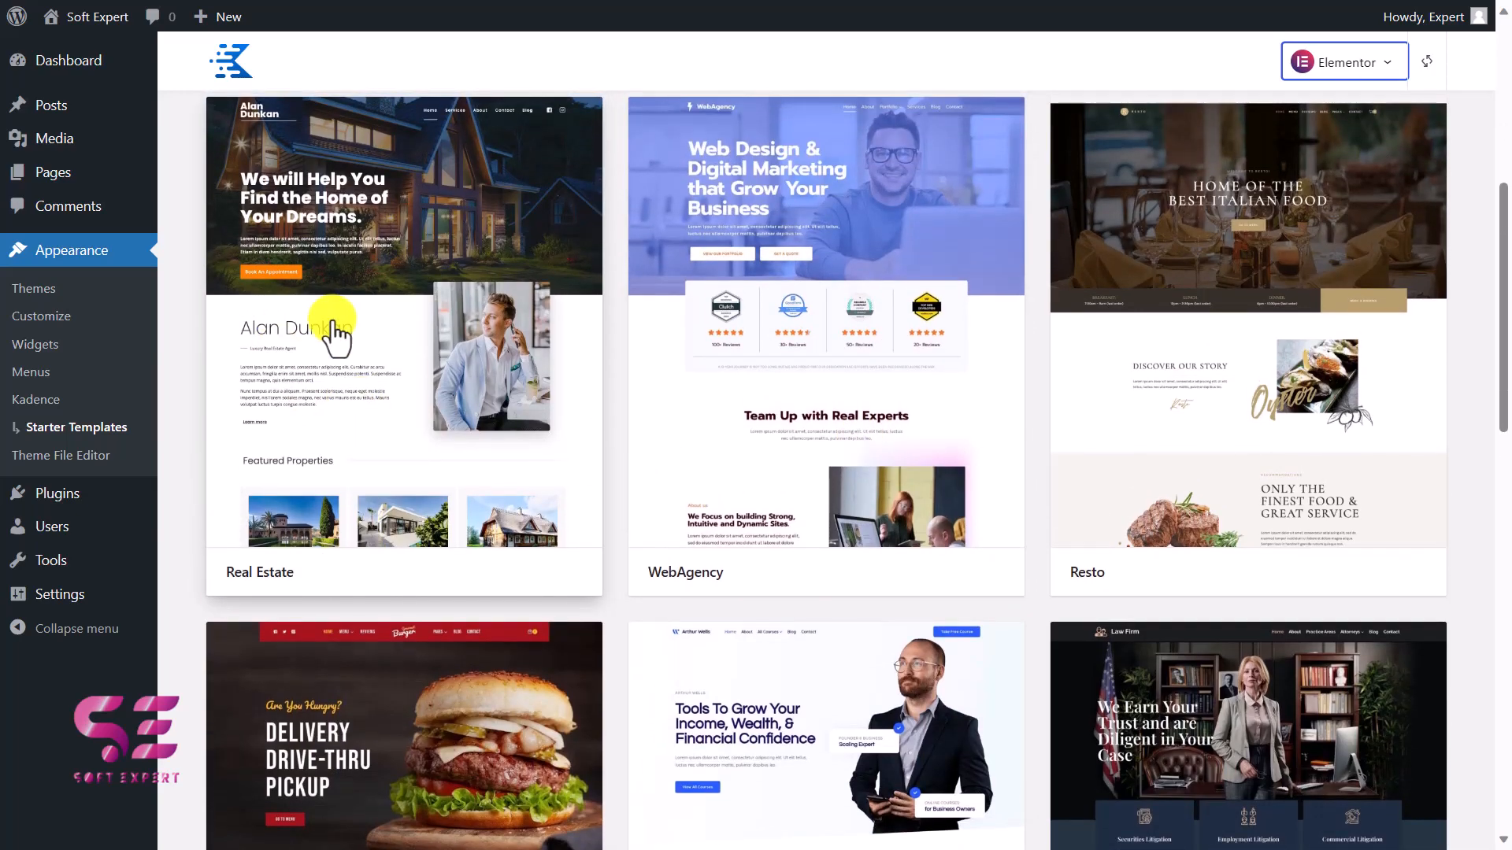
{"action": "left_click", "coordinate": [334, 331]}
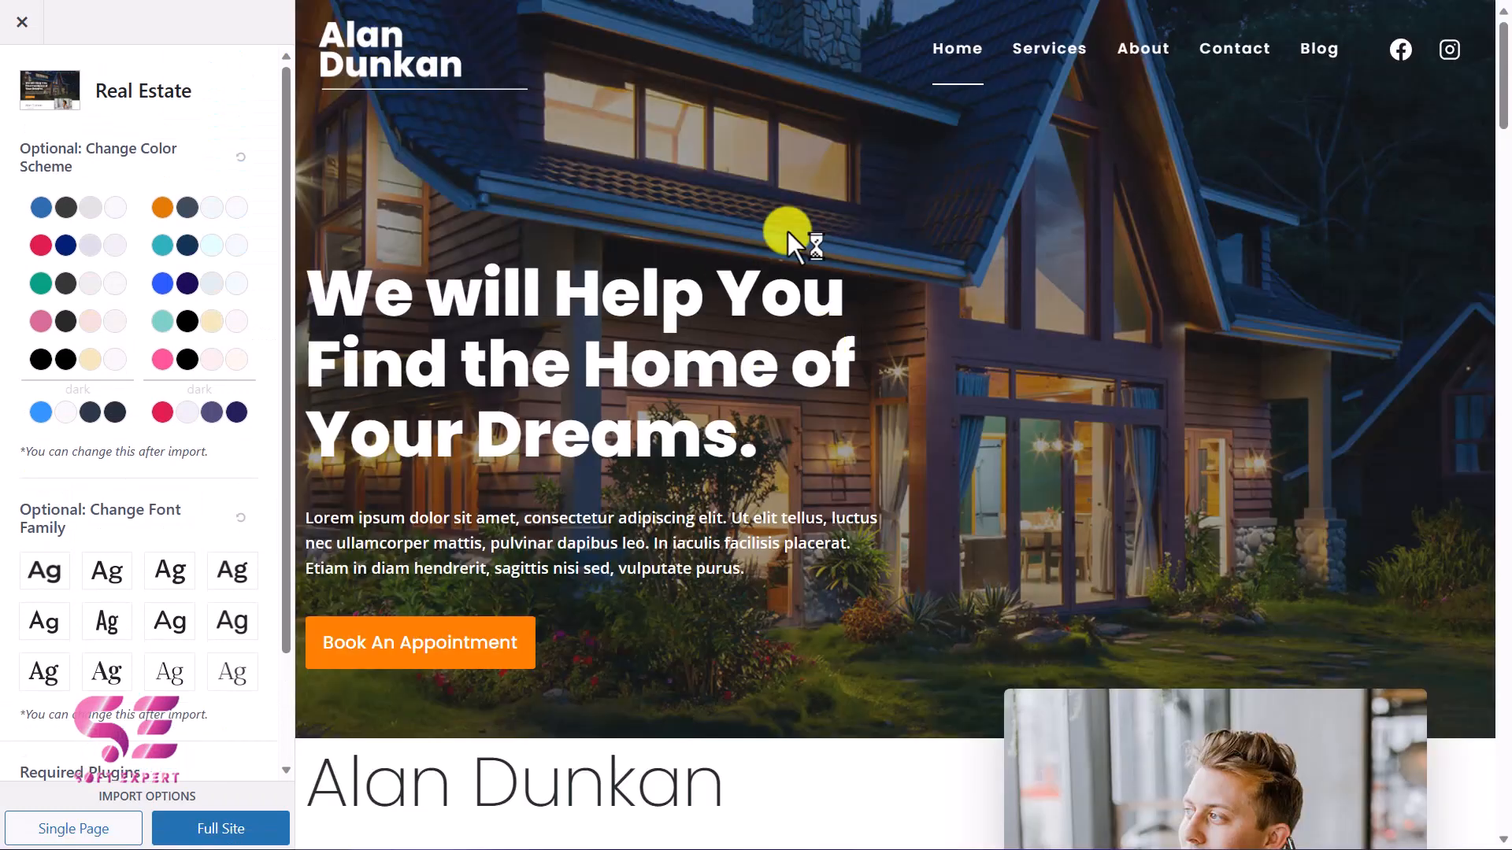
Look through the Real Estate template preview from the hero down to the client testimonials and return to its beginning.
{"action": "scroll", "coordinate": [858, 443], "scroll_direction": "down", "scroll_amount": 10}
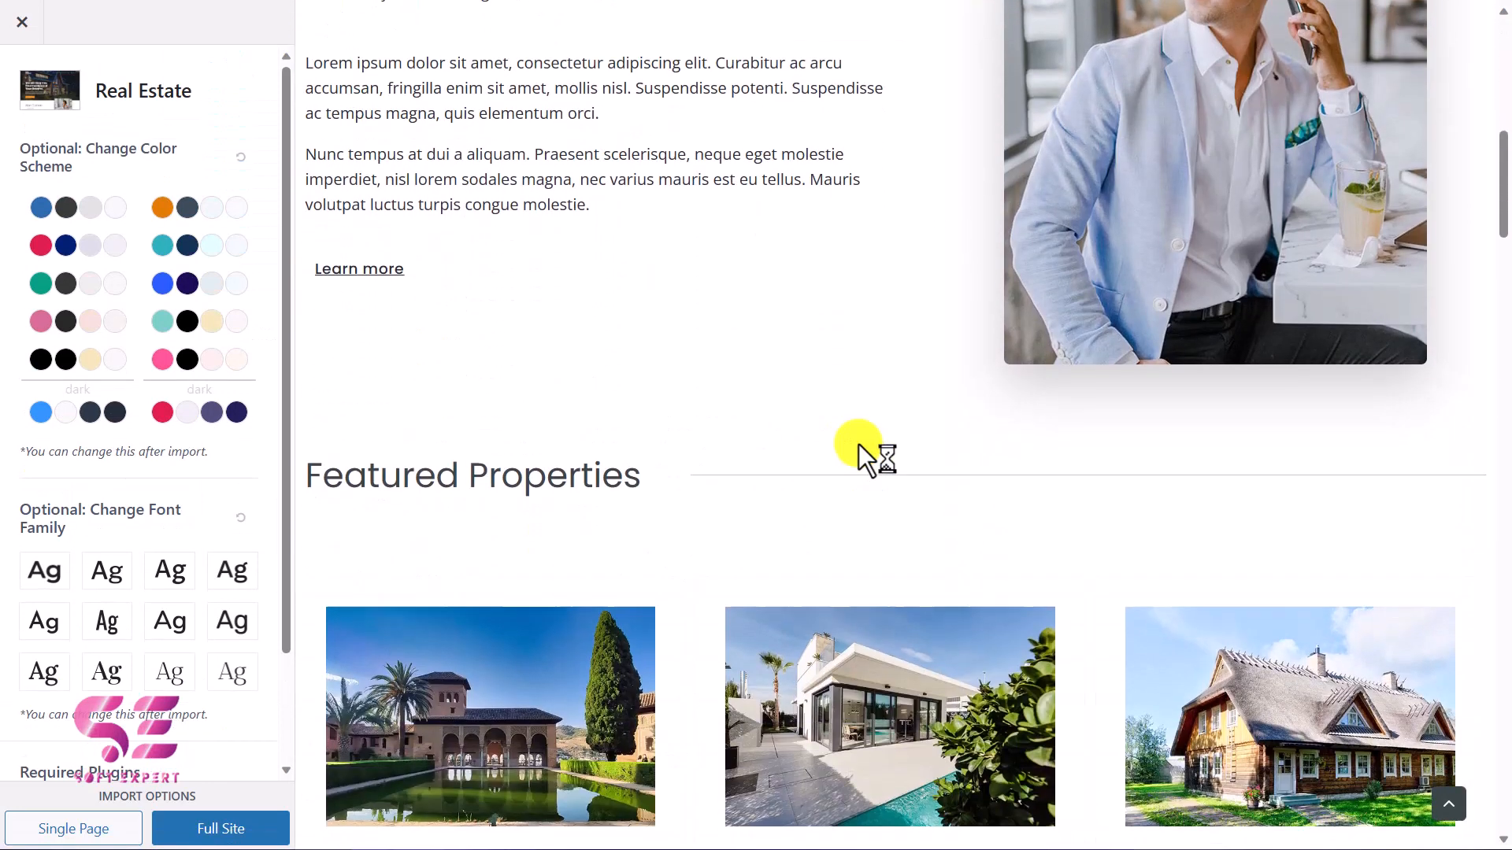
{"action": "scroll", "coordinate": [859, 442], "scroll_direction": "down", "scroll_amount": 20}
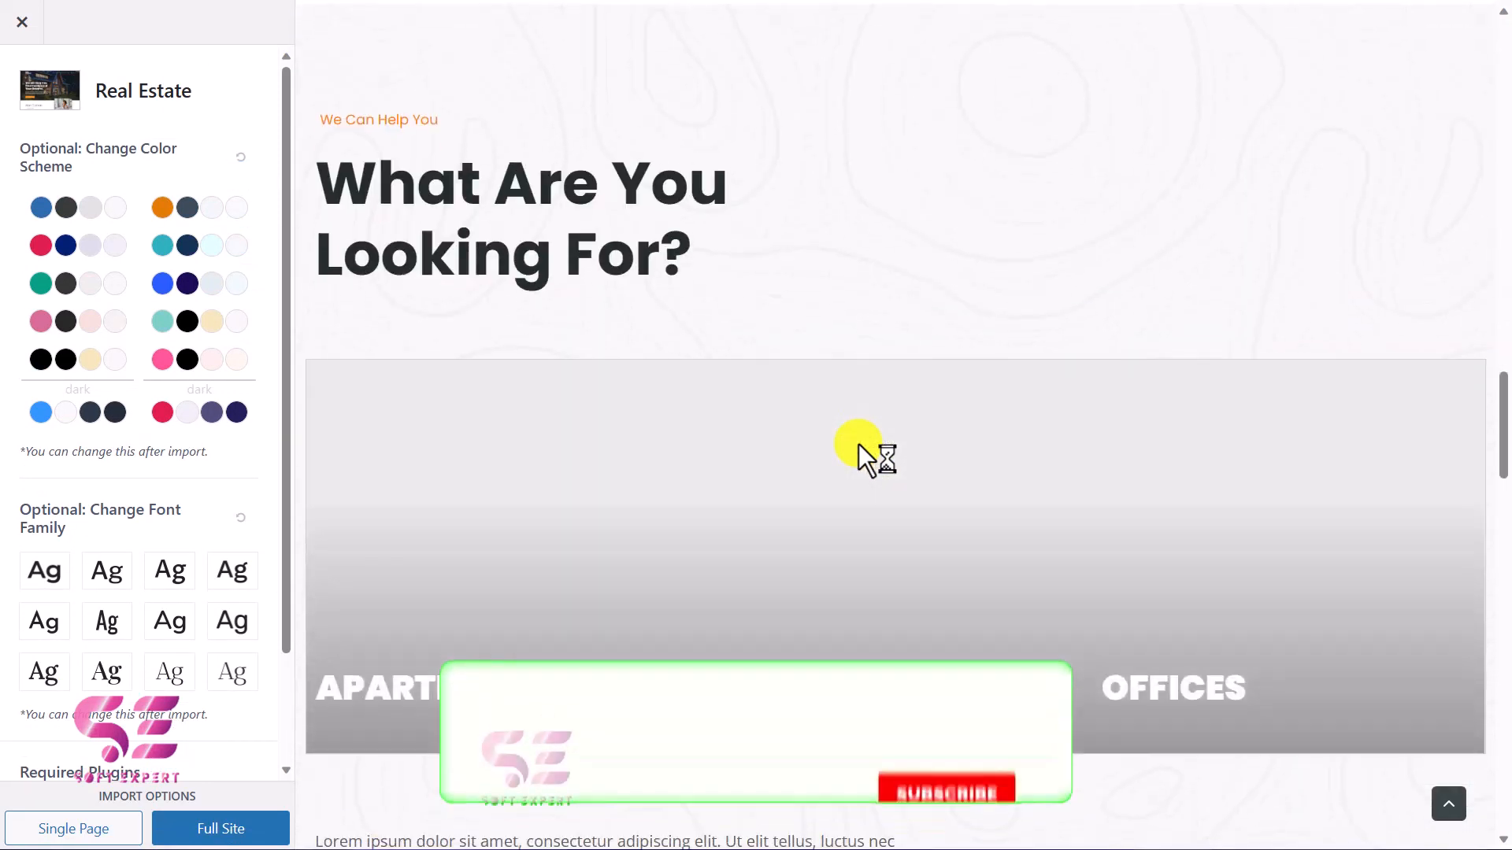
{"action": "scroll", "coordinate": [858, 443], "scroll_direction": "down", "scroll_amount": 20}
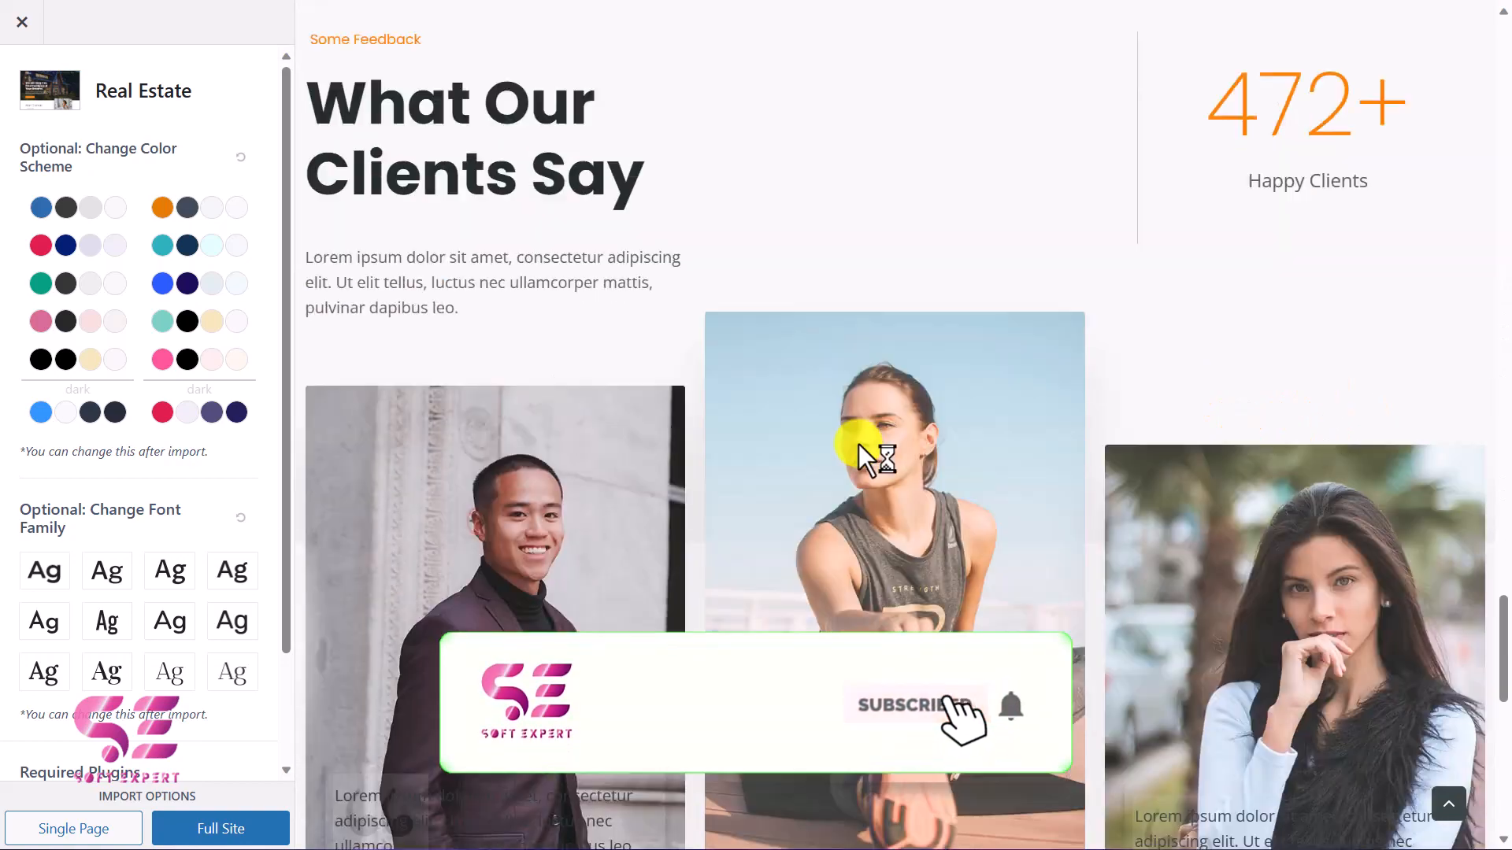
{"action": "scroll", "coordinate": [858, 445], "scroll_direction": "down", "scroll_amount": 15}
{"action": "left_click", "coordinate": [1462, 816]}
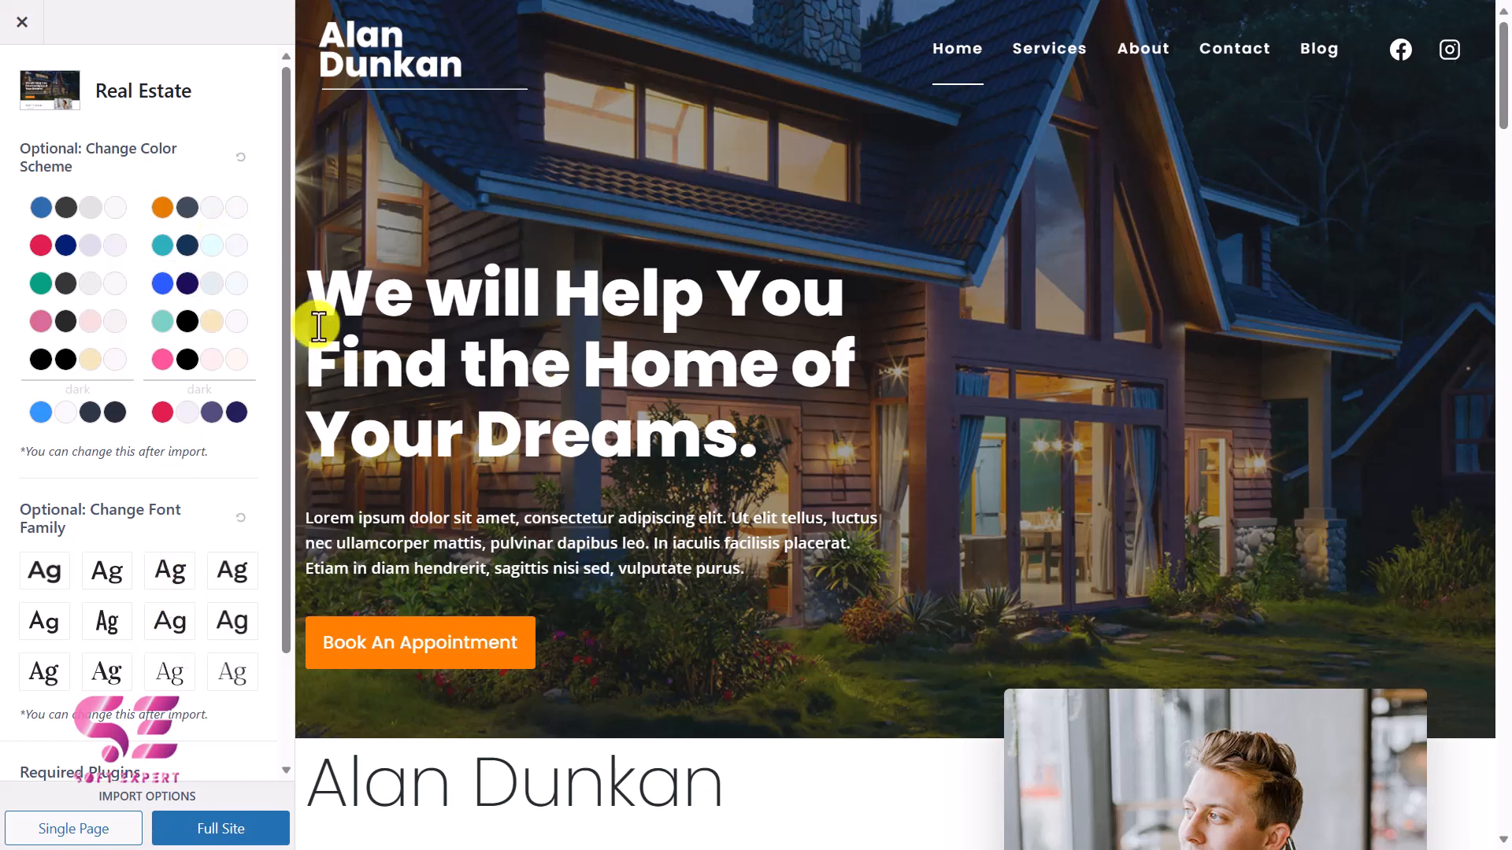
Apply the red and navy color scheme to the Real Estate template and check it across the preview.
{"action": "left_click", "coordinate": [118, 246]}
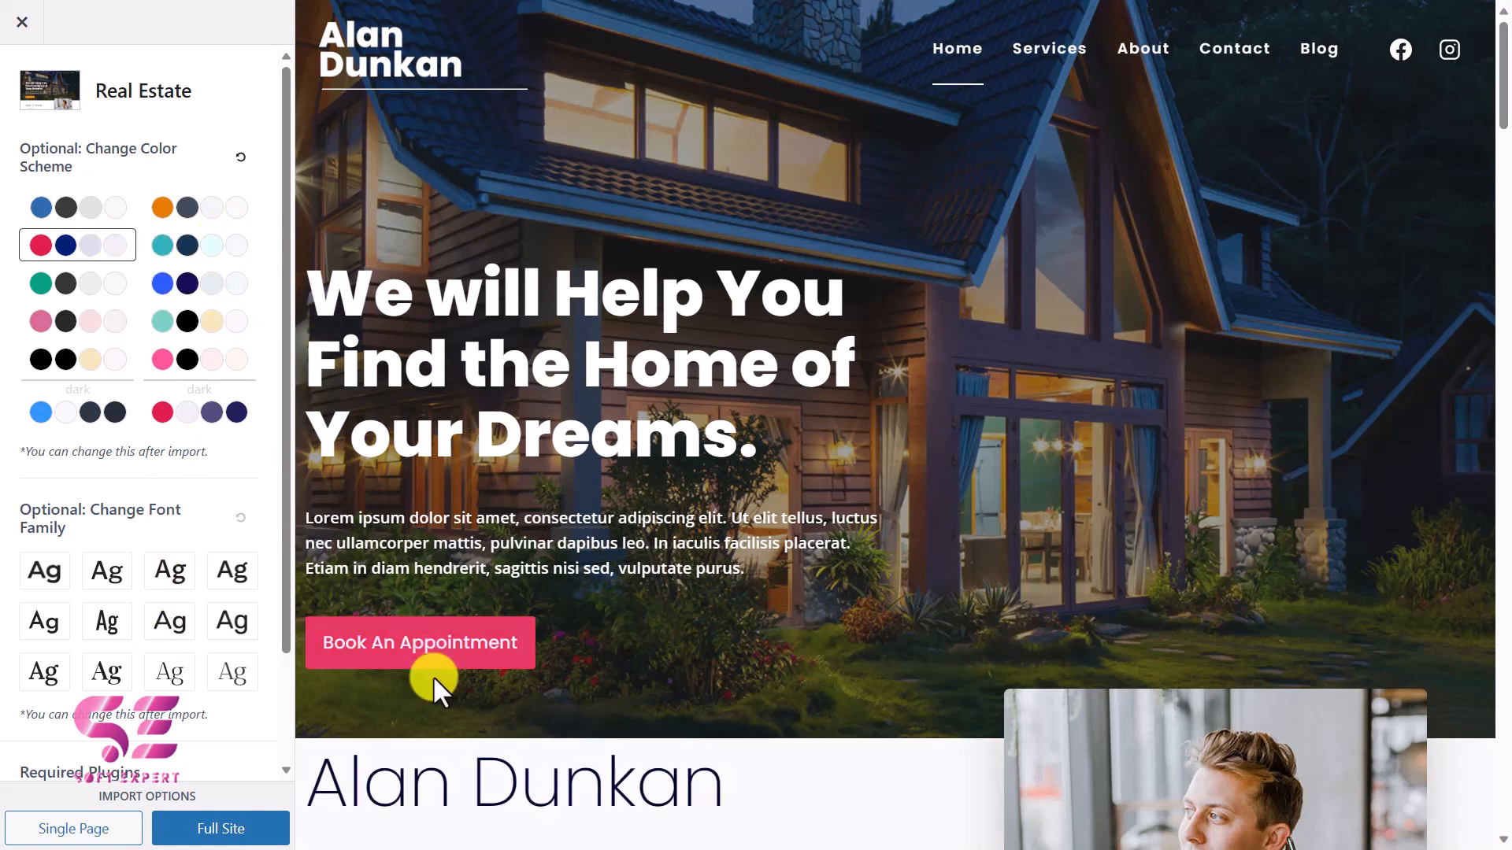
{"action": "scroll", "coordinate": [474, 612], "scroll_direction": "down", "scroll_amount": 7}
{"action": "scroll", "coordinate": [474, 611], "scroll_direction": "down", "scroll_amount": 5}
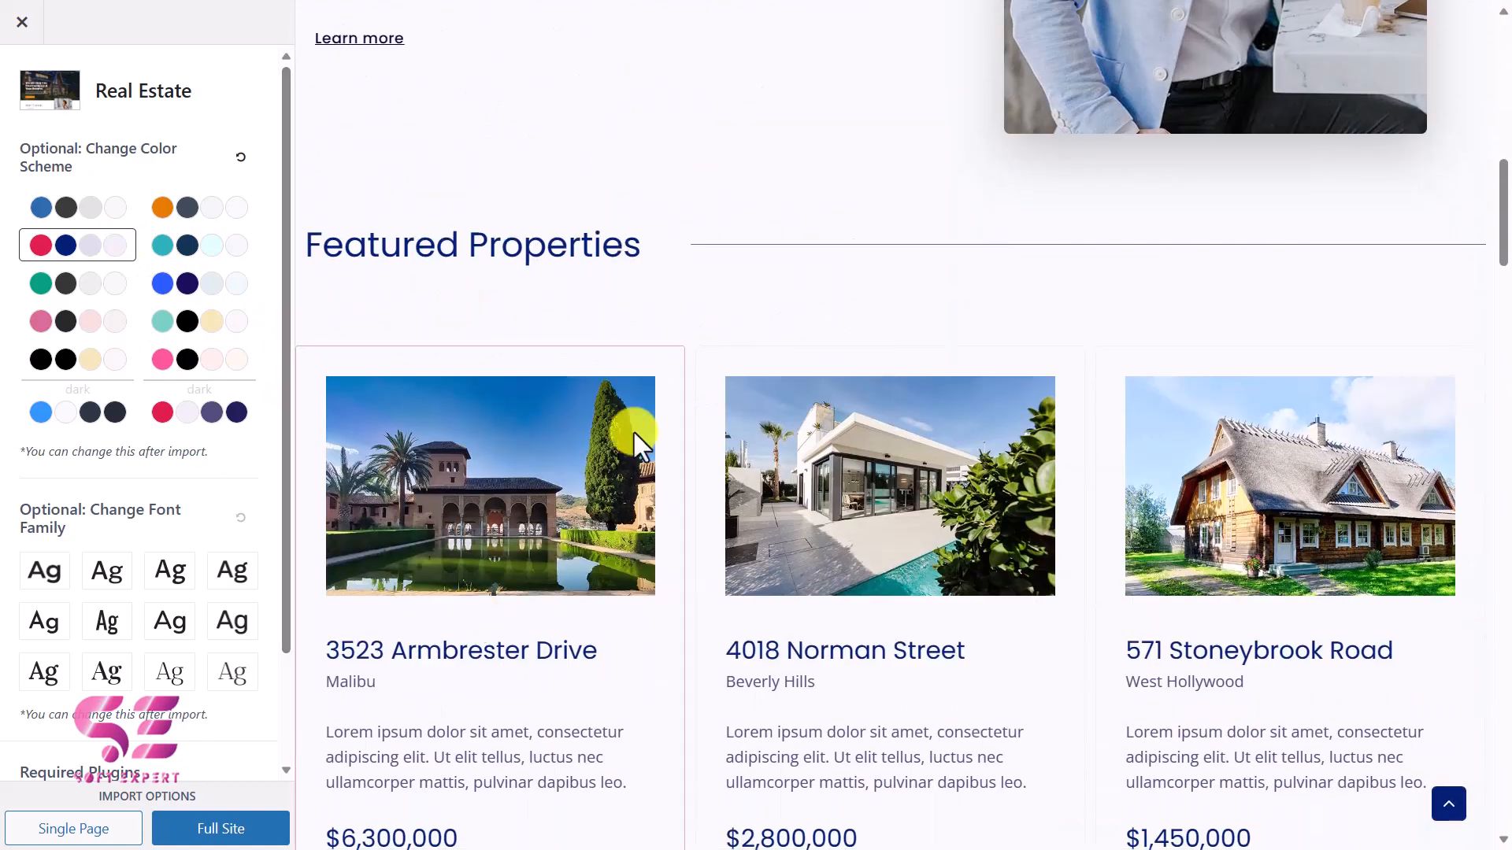
{"action": "scroll", "coordinate": [635, 432], "scroll_direction": "down", "scroll_amount": 7}
{"action": "scroll", "coordinate": [564, 362], "scroll_direction": "down", "scroll_amount": 5}
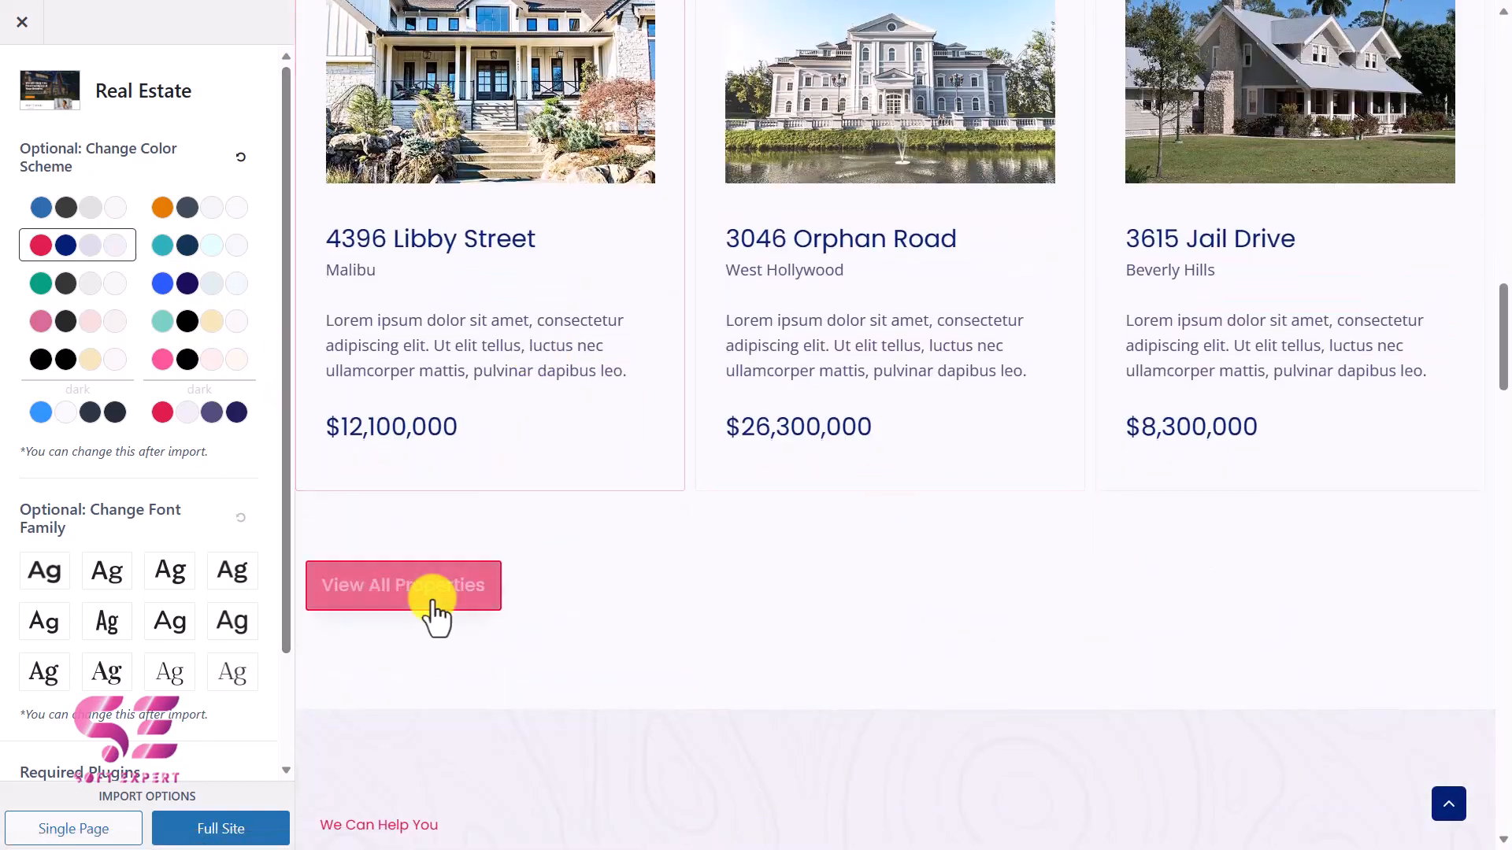
{"action": "scroll", "coordinate": [432, 617], "scroll_direction": "down", "scroll_amount": 10}
{"action": "scroll", "coordinate": [547, 388], "scroll_direction": "up", "scroll_amount": 5}
{"action": "scroll", "coordinate": [549, 388], "scroll_direction": "up", "scroll_amount": 10}
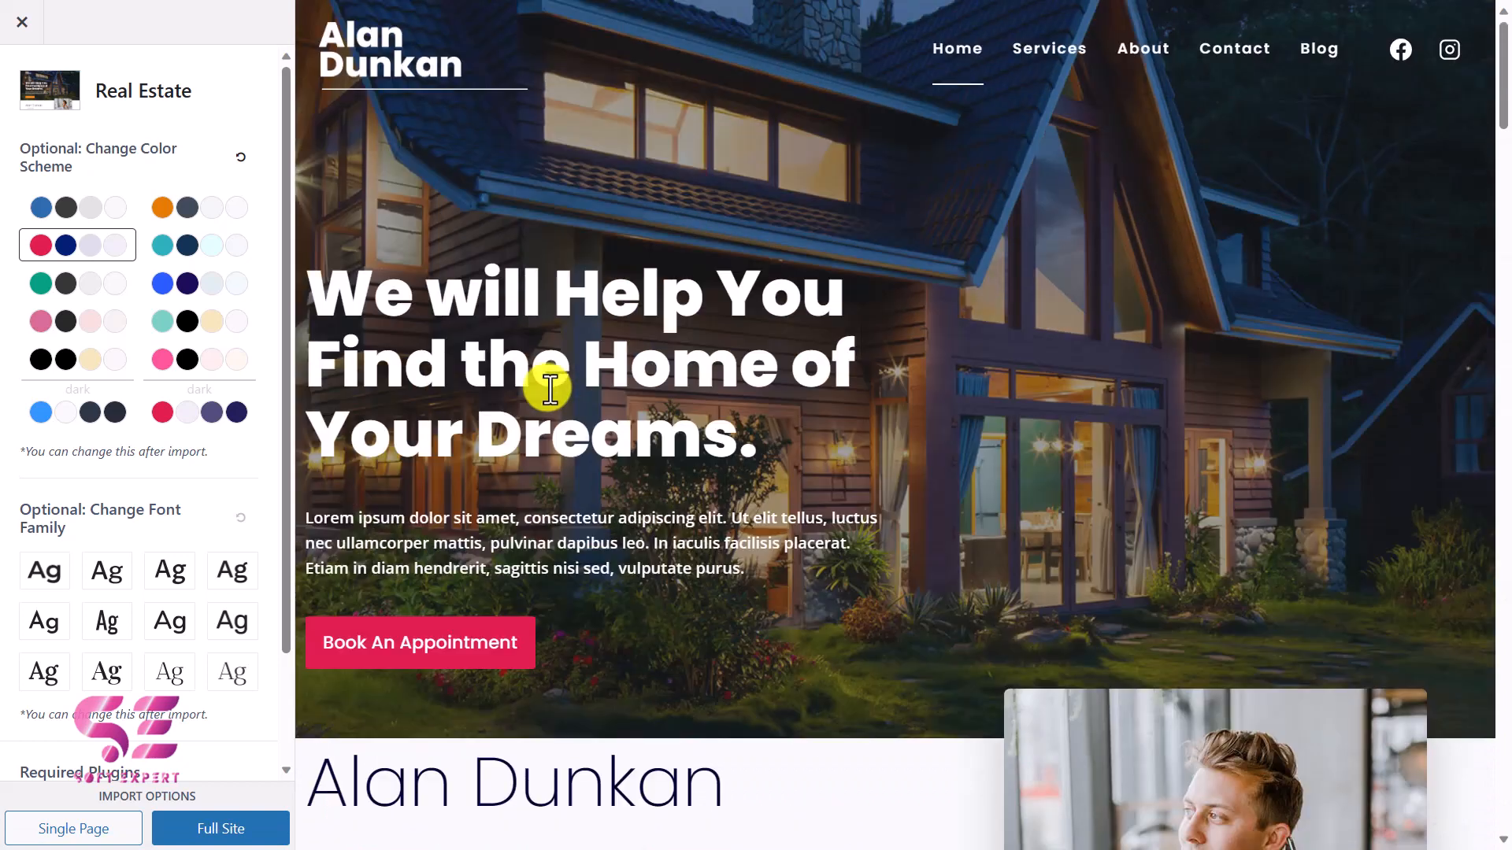
Try several sans-serif and serif font pairings on the Real Estate template preview.
{"action": "left_click", "coordinate": [47, 578]}
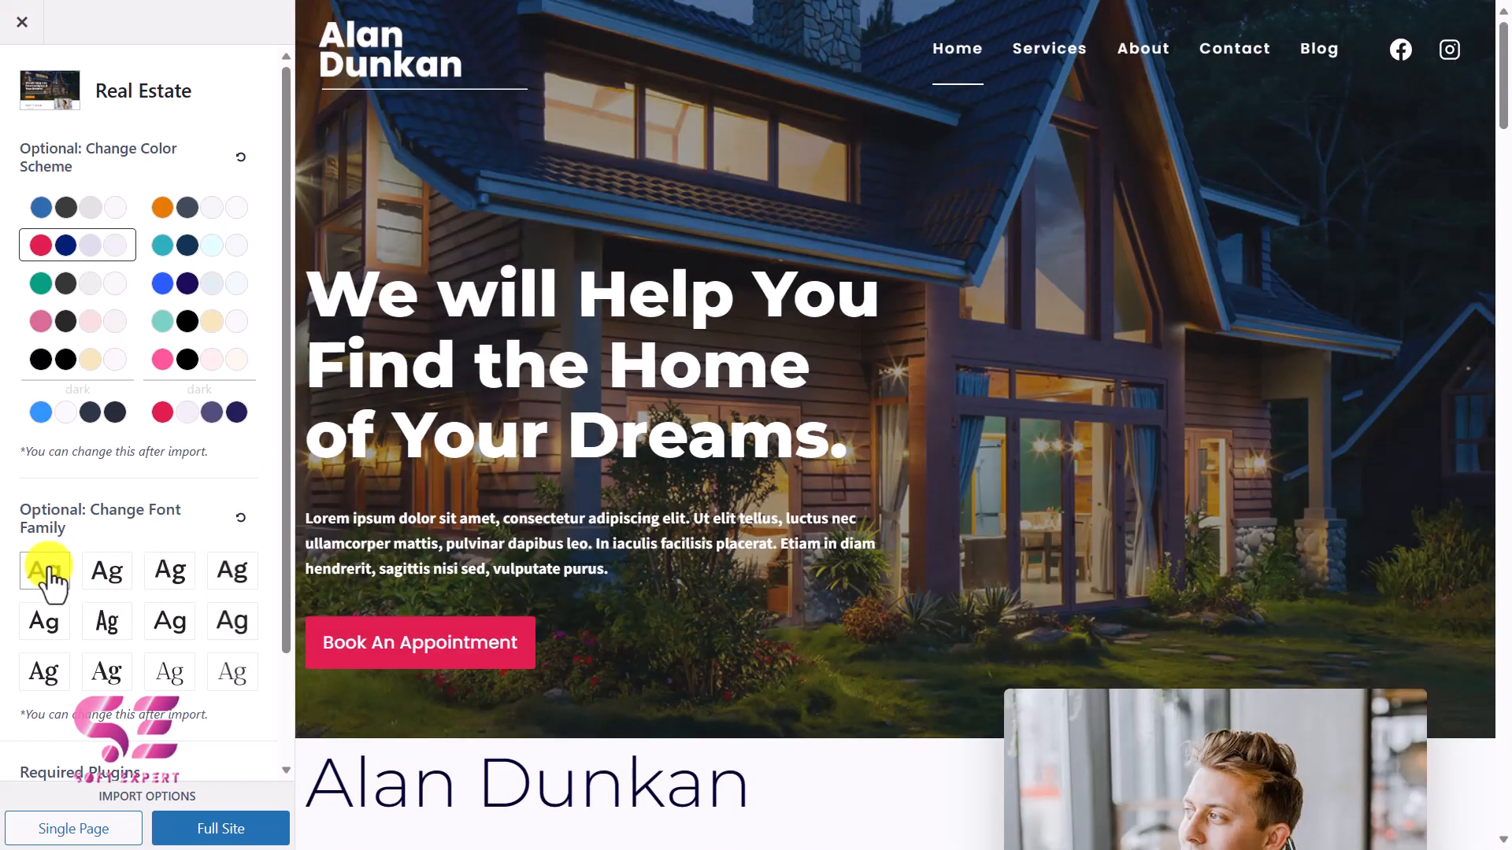
{"action": "left_click", "coordinate": [169, 575]}
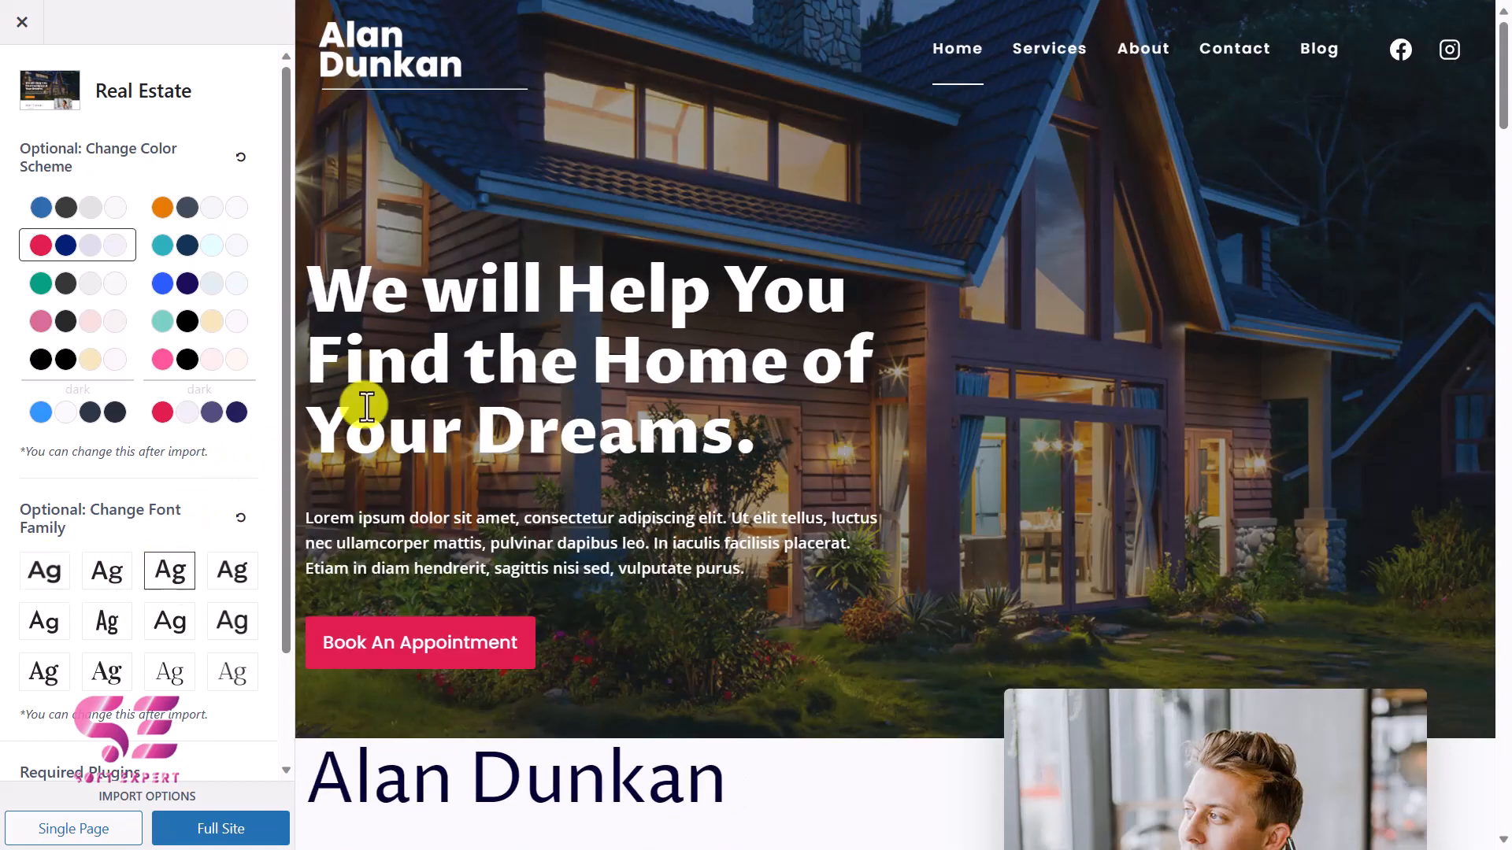
{"action": "left_click", "coordinate": [118, 626]}
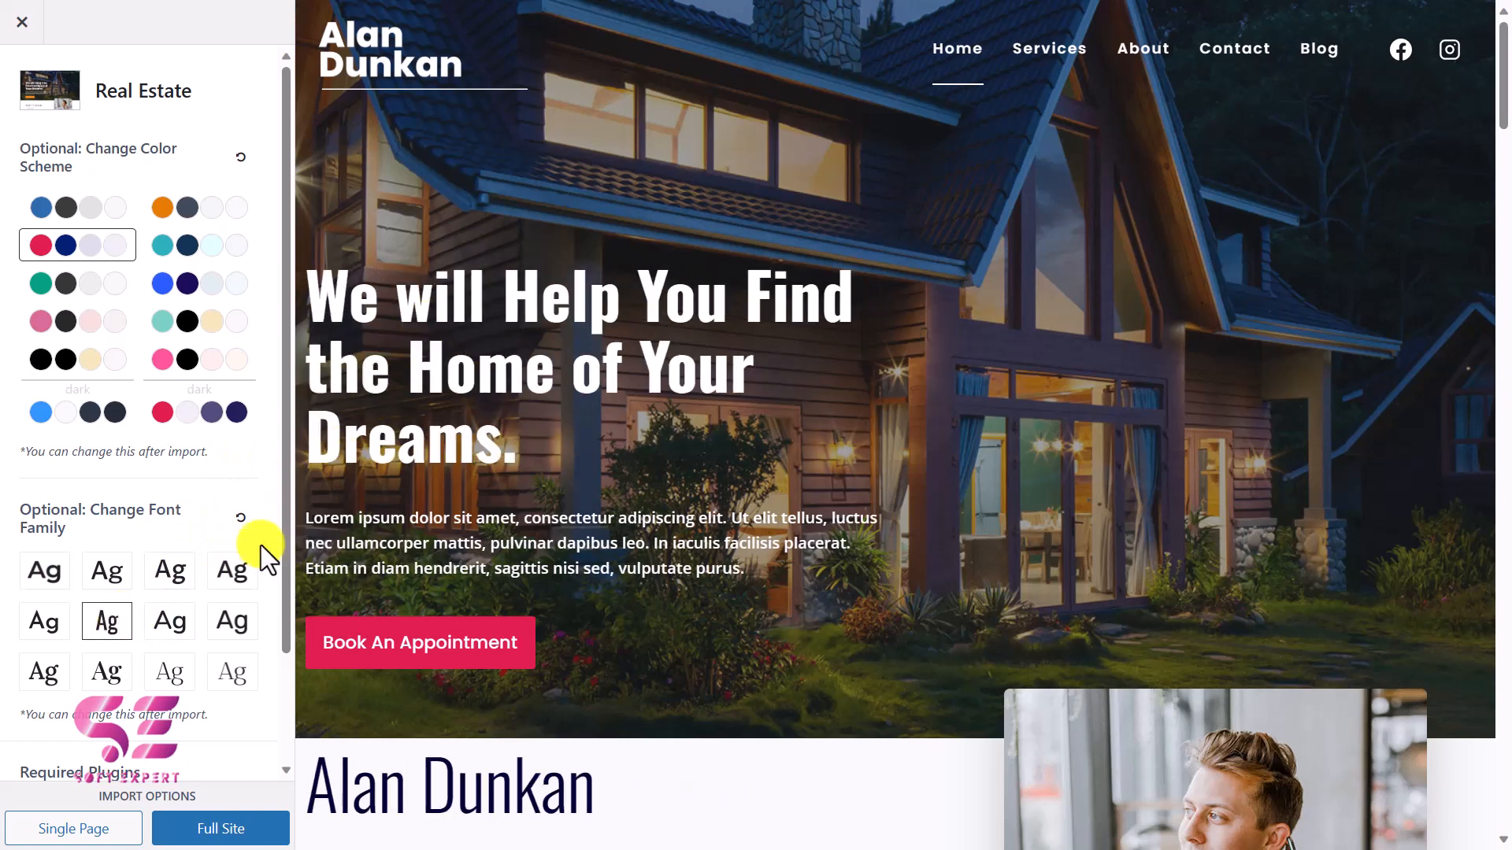
{"action": "left_click", "coordinate": [189, 682]}
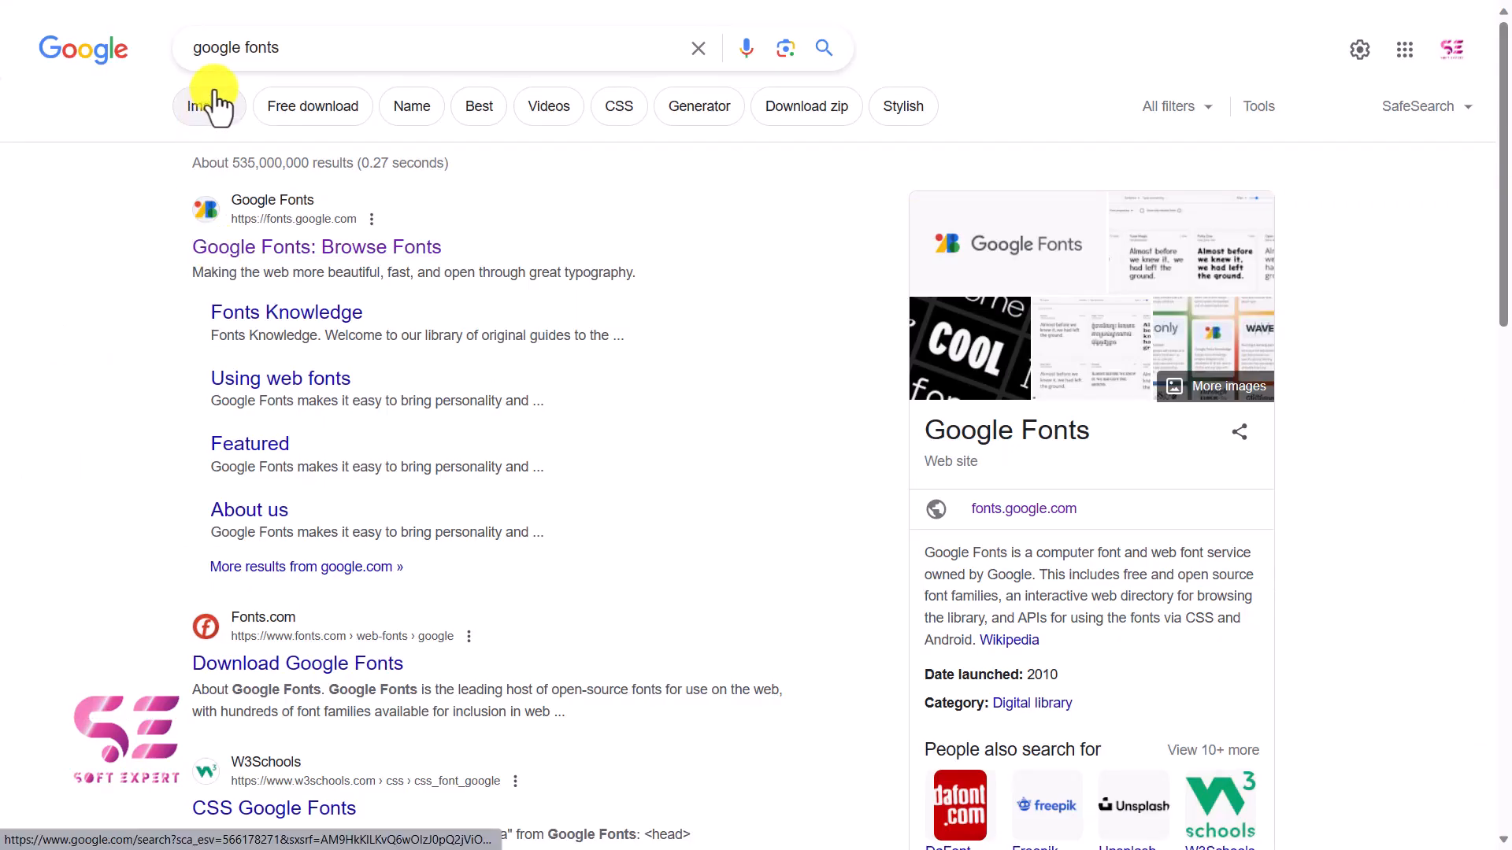
Open Google Fonts from the search results and browse its trending font families and filter options.
{"action": "left_click", "coordinate": [315, 241]}
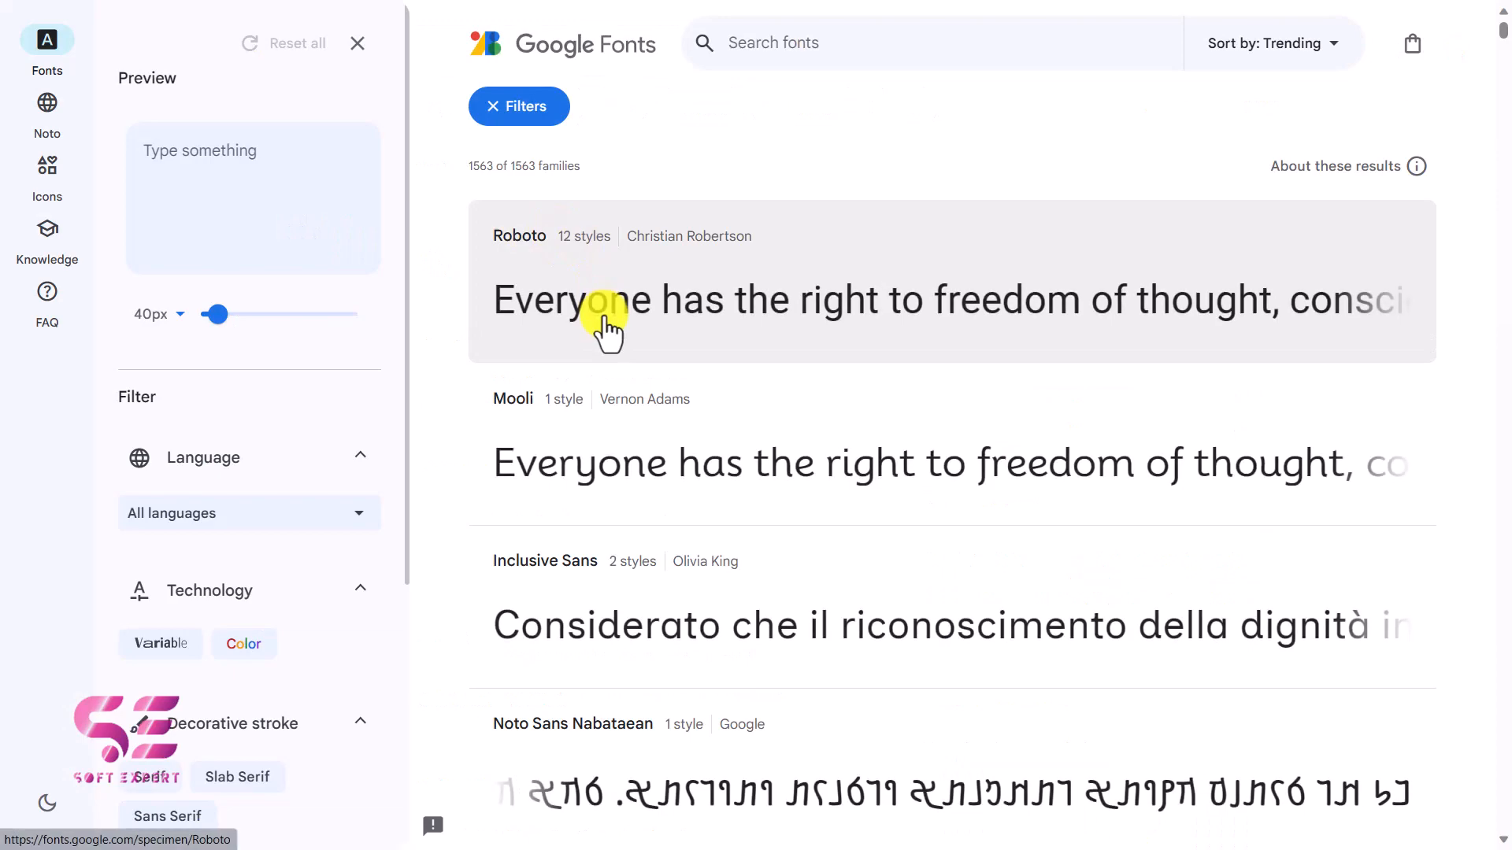
{"action": "scroll", "coordinate": [606, 327], "scroll_direction": "down", "scroll_amount": 8}
{"action": "scroll", "coordinate": [606, 328], "scroll_direction": "down", "scroll_amount": 20}
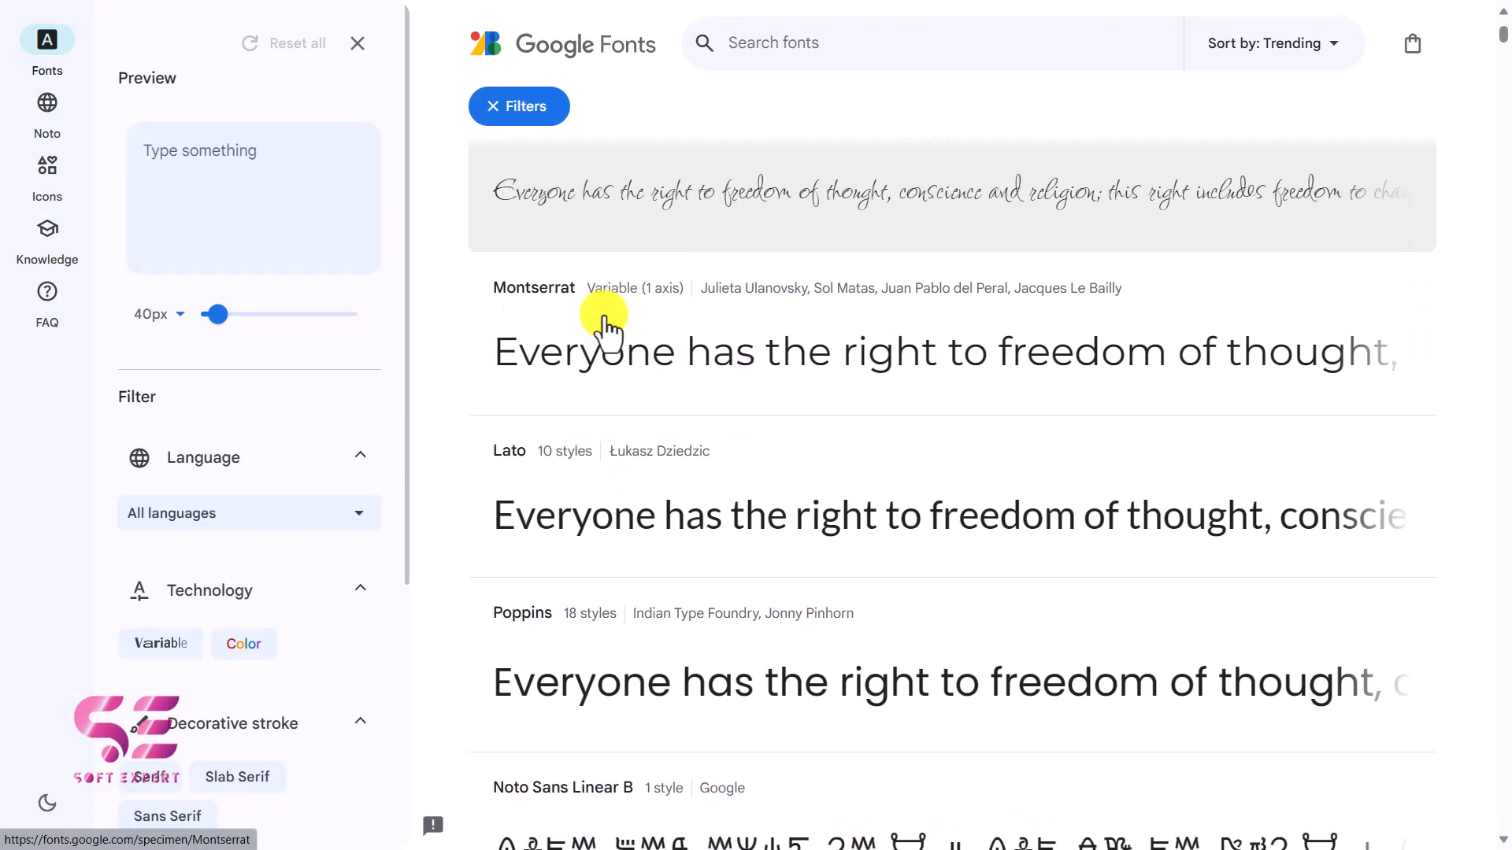
{"action": "scroll", "coordinate": [626, 331], "scroll_direction": "down", "scroll_amount": 6}
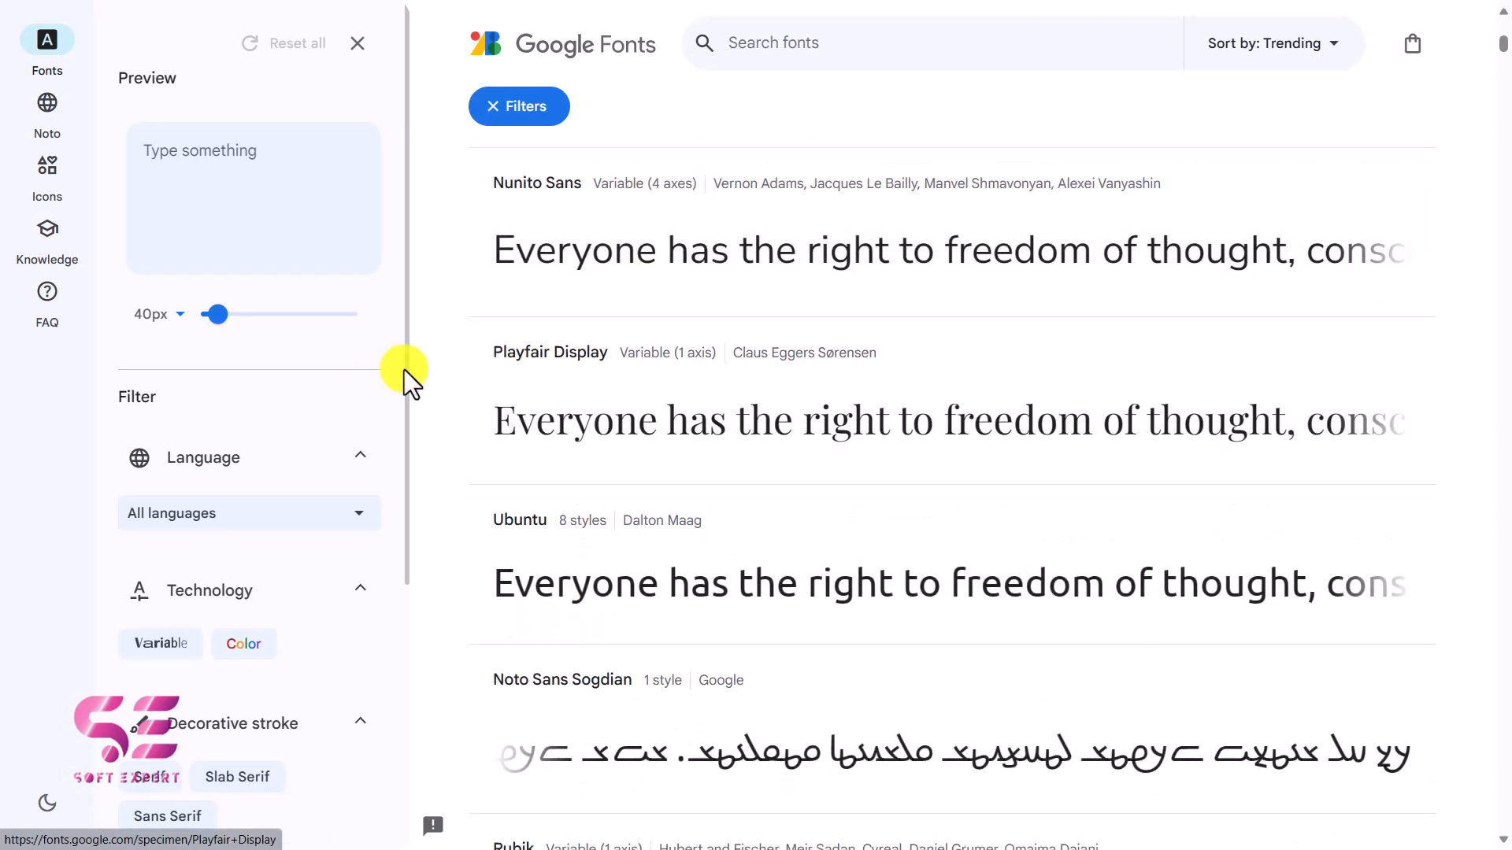
{"action": "scroll", "coordinate": [362, 473], "scroll_direction": "down", "scroll_amount": 4}
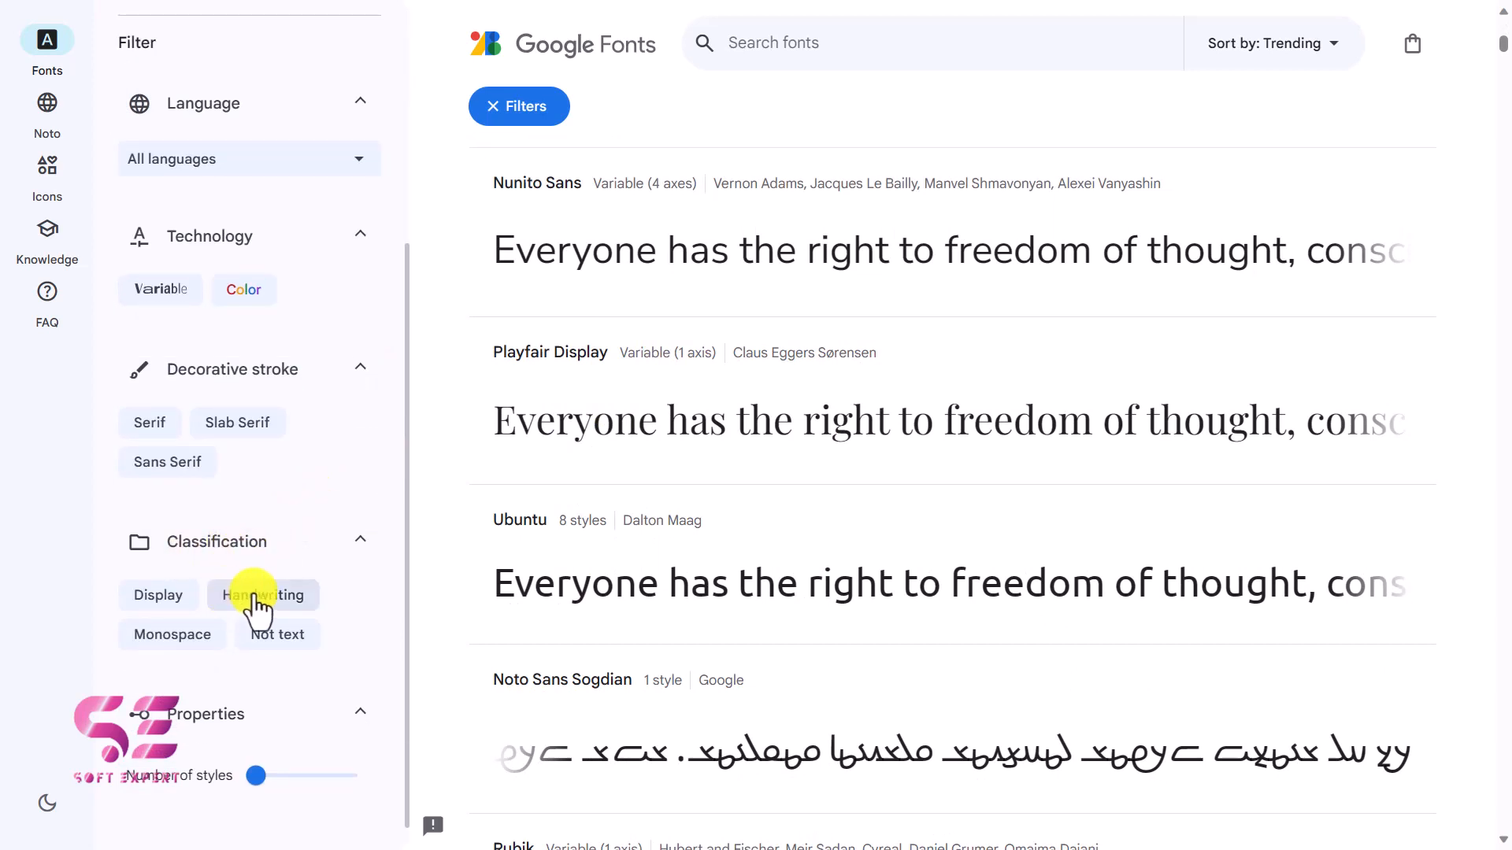
Filter Google Fonts to the Handwriting classification and look through the matching font families.
{"action": "left_click", "coordinate": [264, 598]}
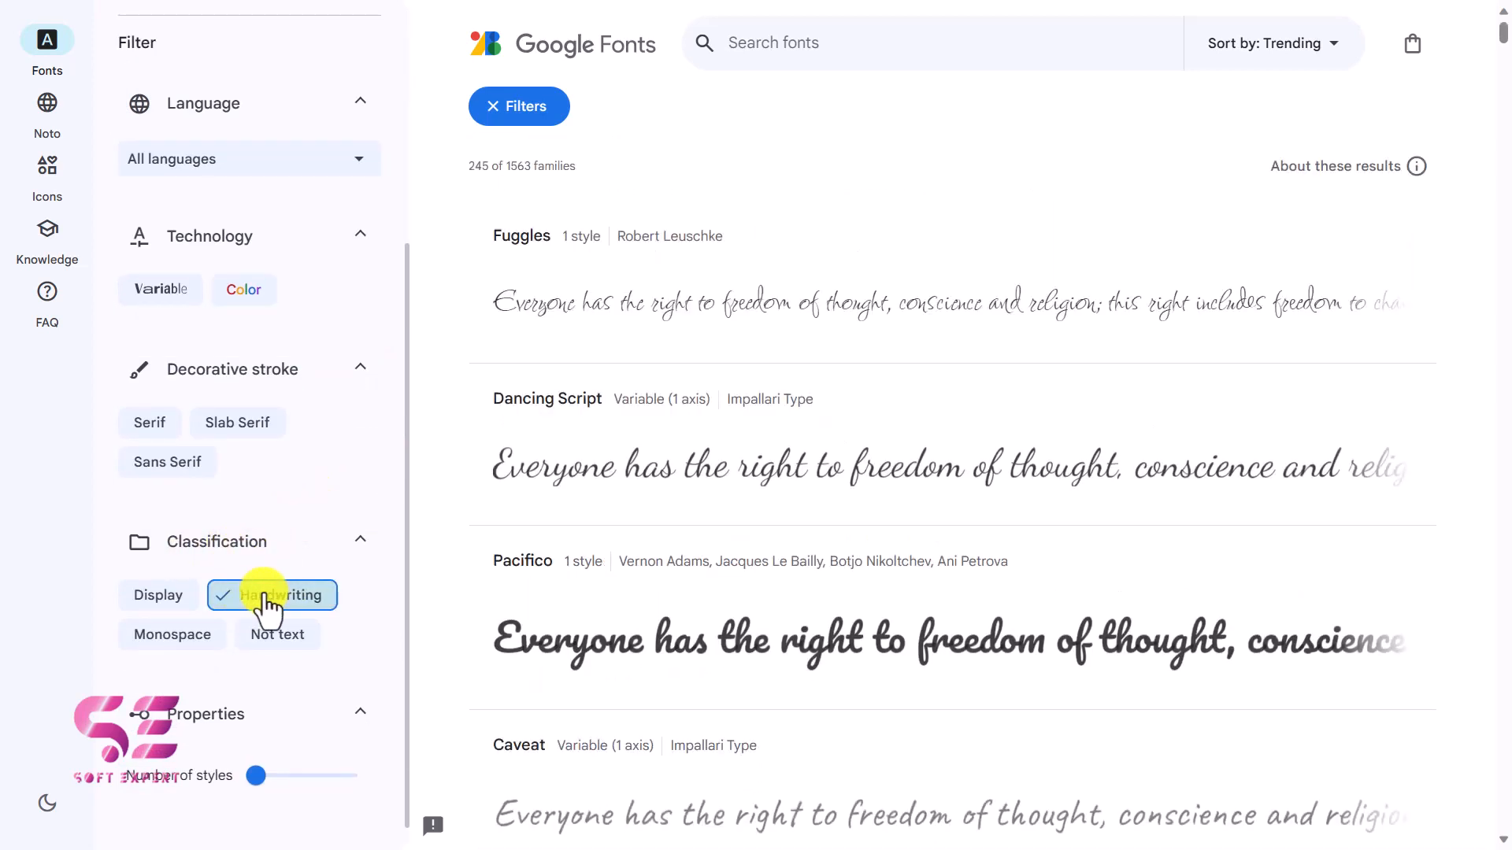
{"action": "scroll", "coordinate": [724, 514], "scroll_direction": "down", "scroll_amount": 3}
{"action": "scroll", "coordinate": [693, 520], "scroll_direction": "down", "scroll_amount": 9}
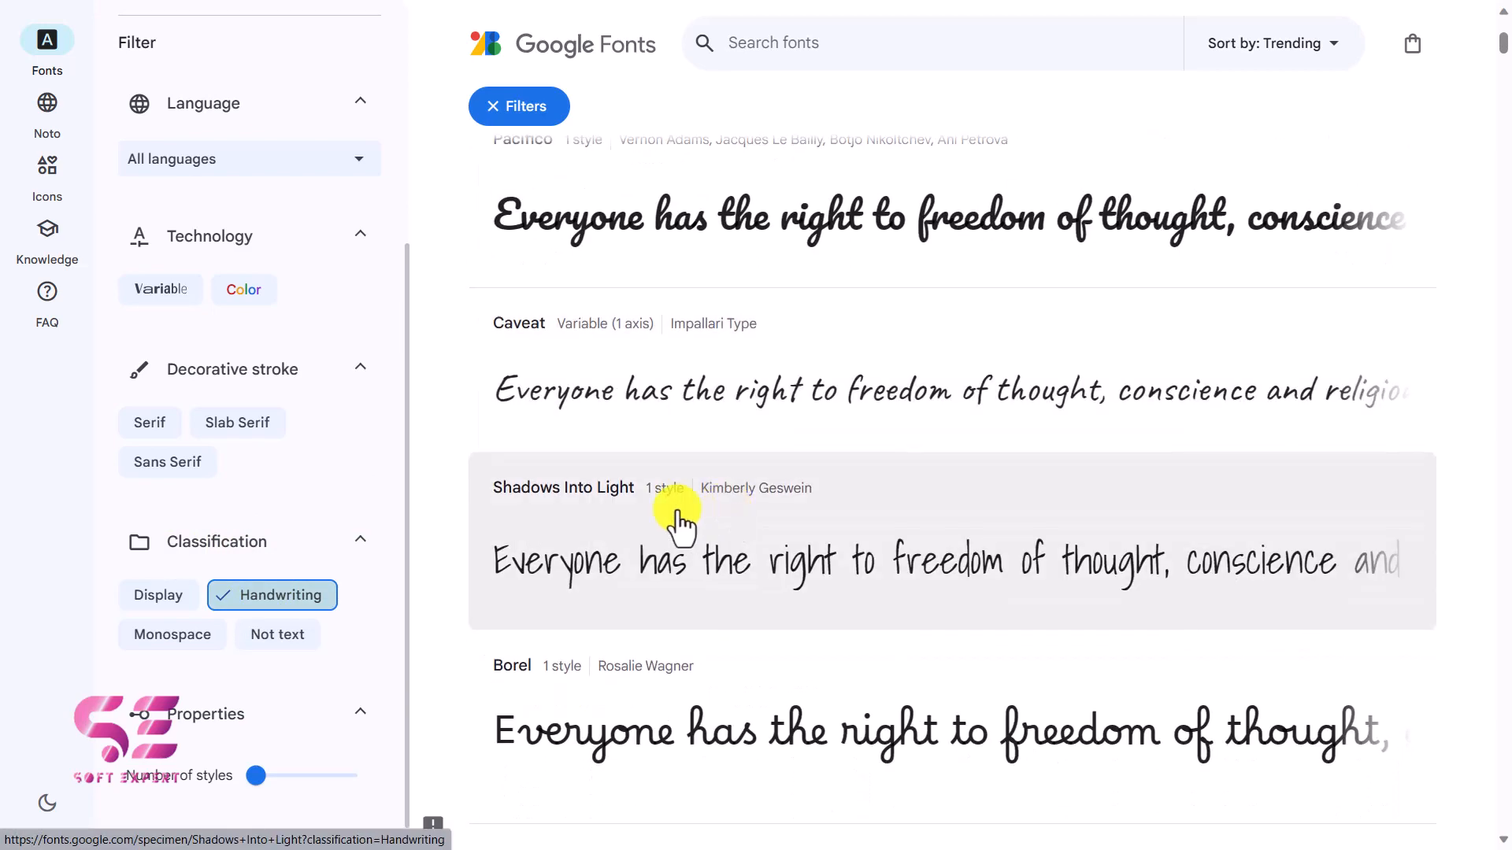
{"action": "scroll", "coordinate": [894, 534], "scroll_direction": "down", "scroll_amount": 3}
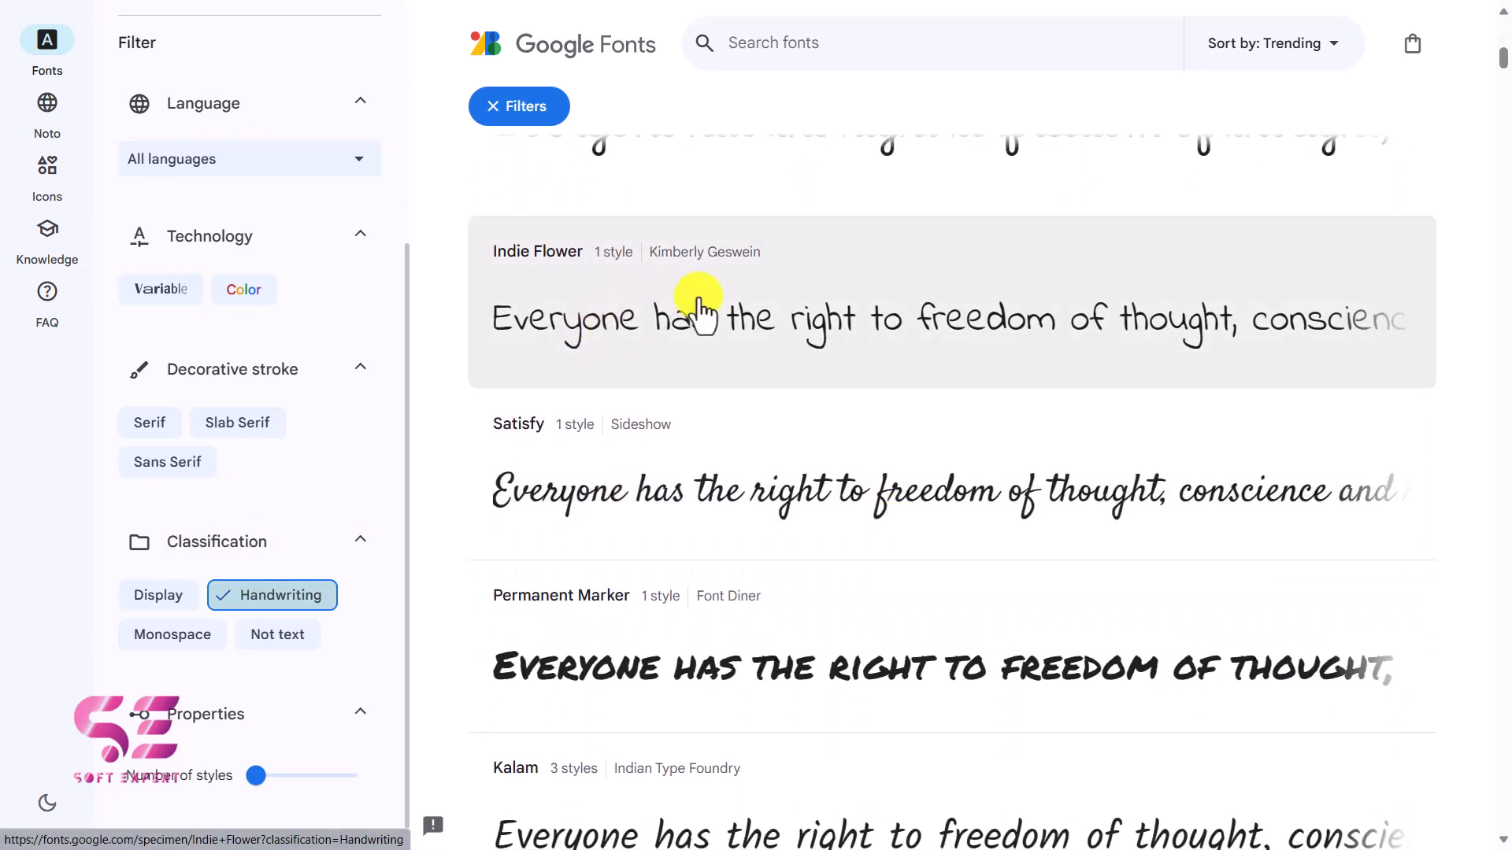
{"action": "scroll", "coordinate": [694, 299], "scroll_direction": "down", "scroll_amount": 4}
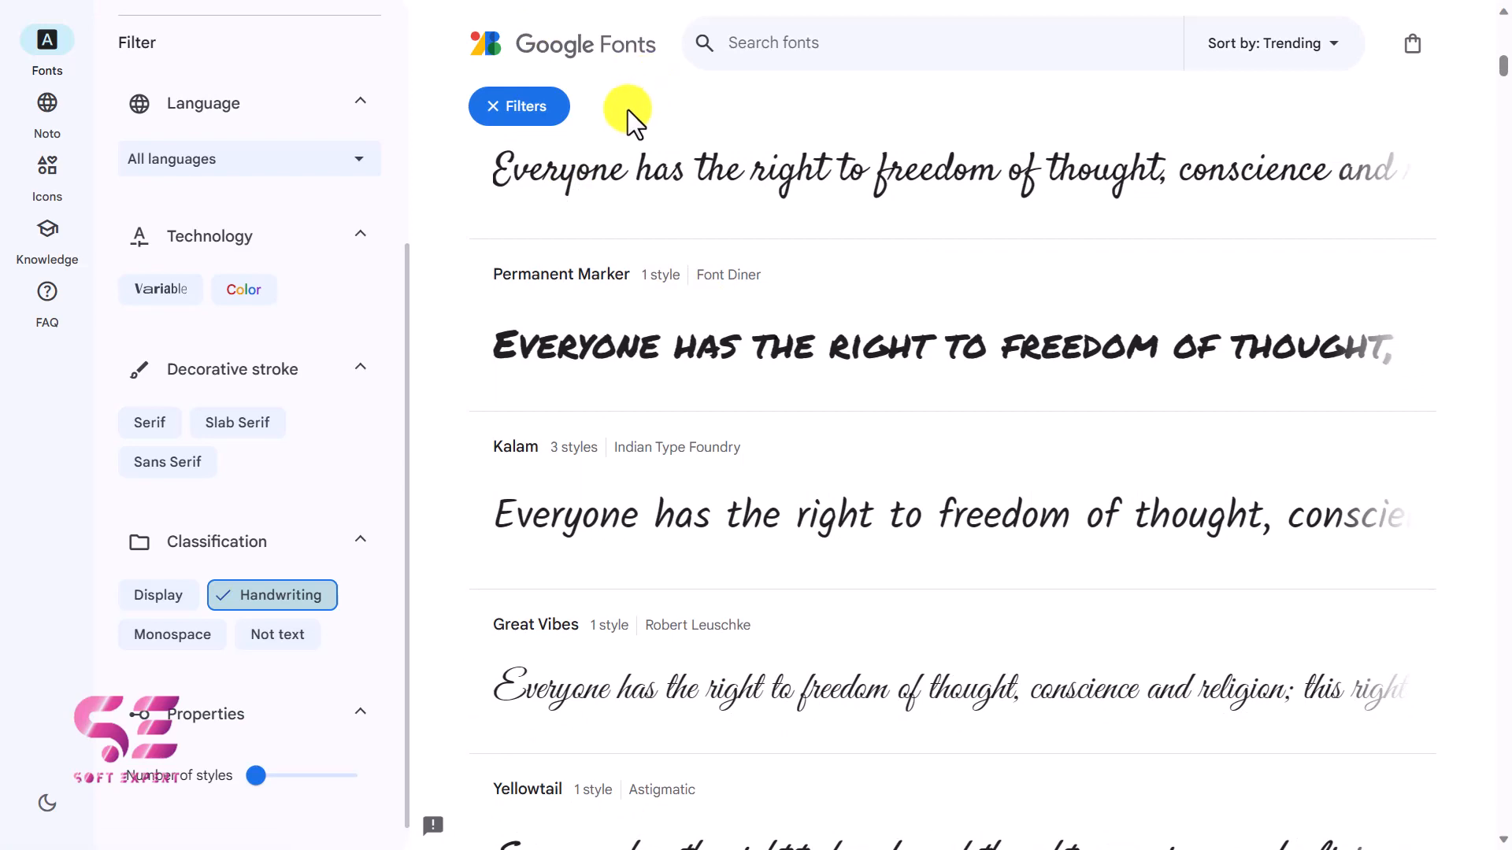
{"action": "scroll", "coordinate": [876, 260], "scroll_direction": "up", "scroll_amount": 10}
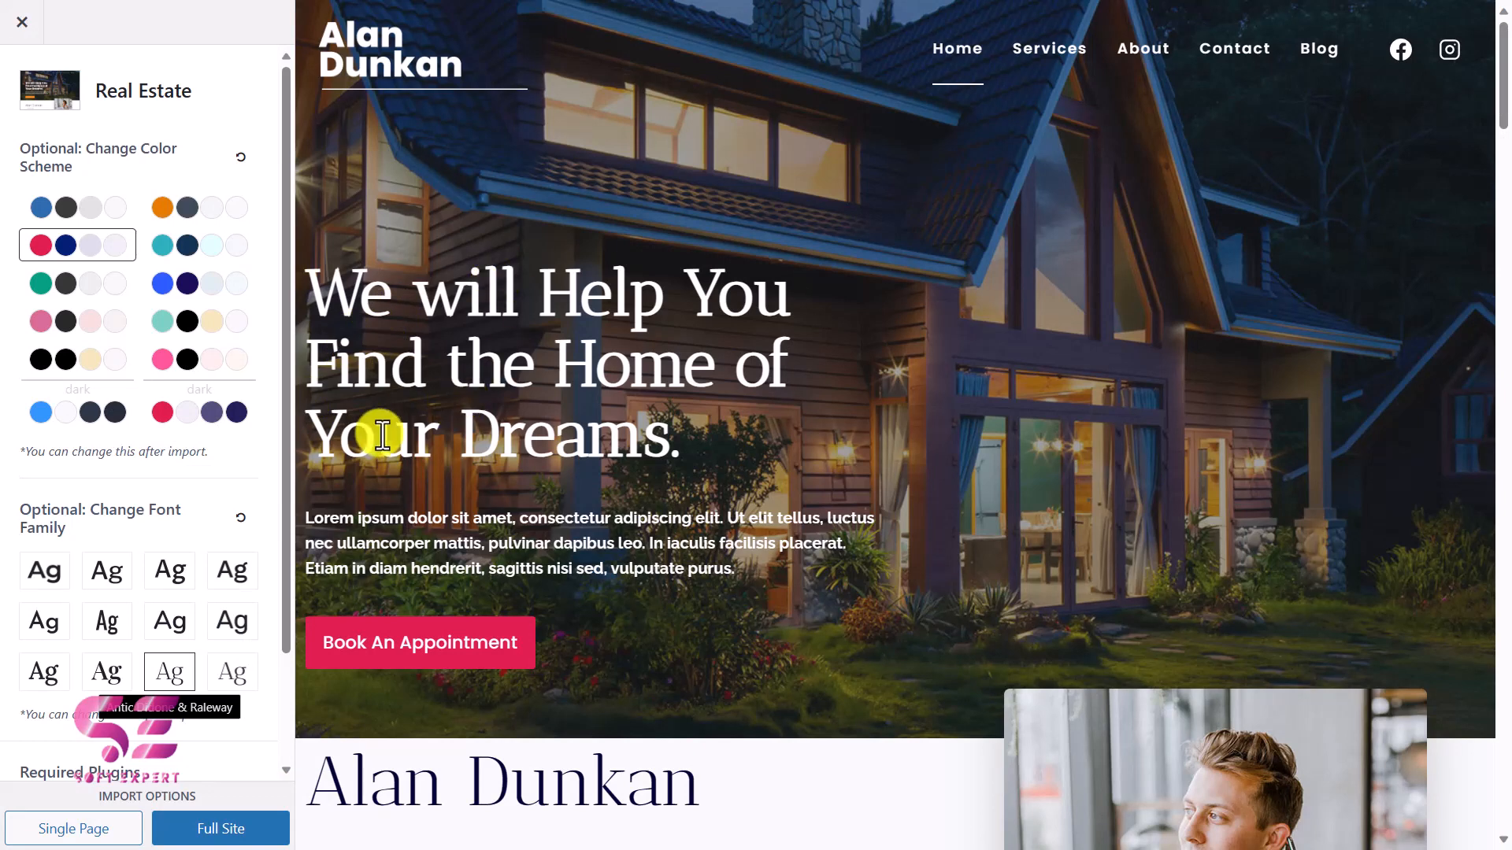
Reset the template's font family to its default, then review the required plugins, import options and page preview.
{"action": "left_click", "coordinate": [241, 521]}
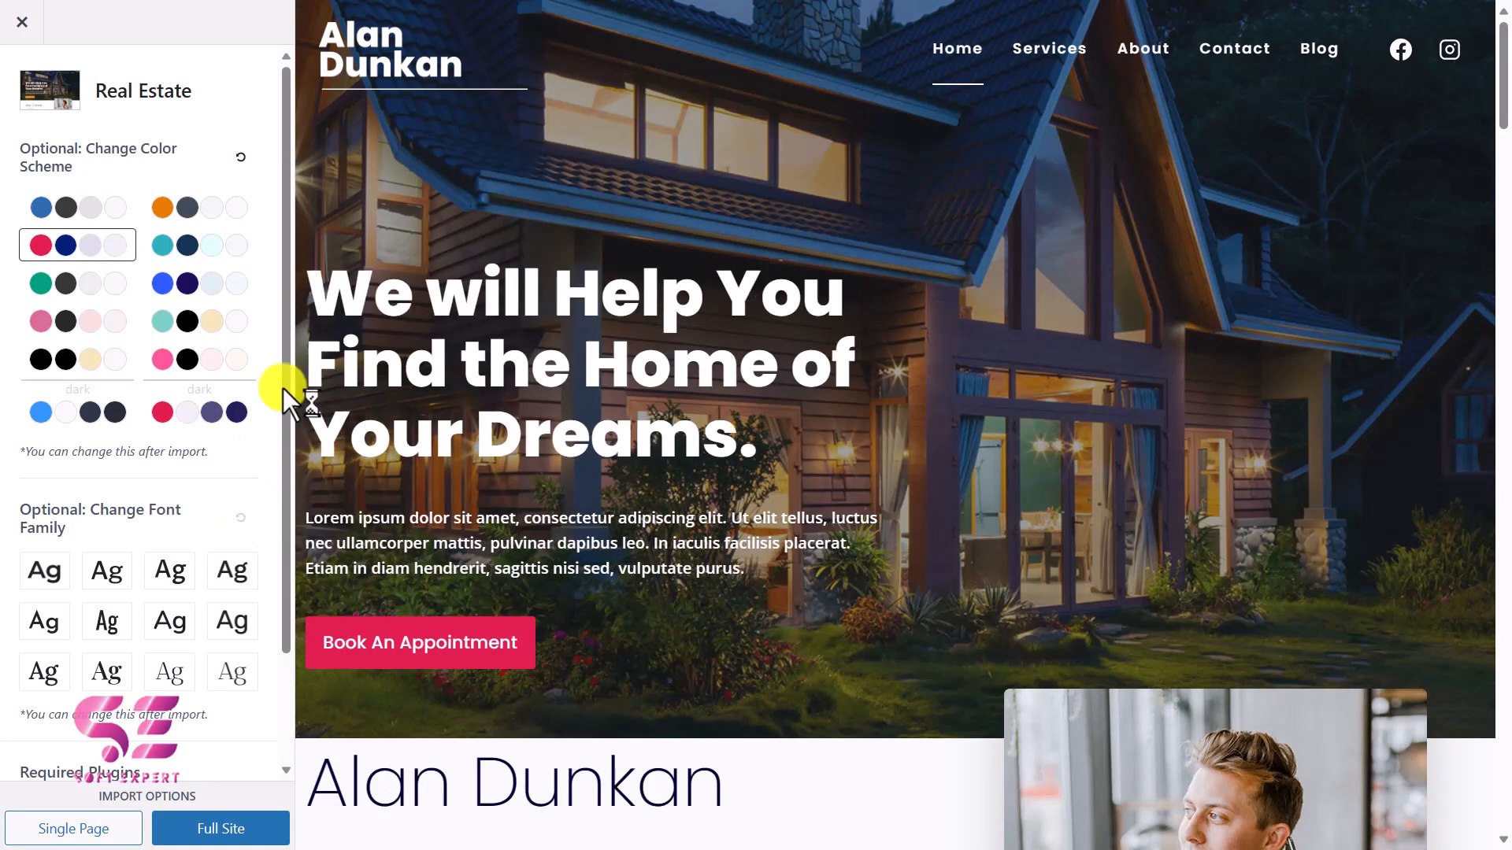
{"action": "scroll", "coordinate": [455, 314], "scroll_direction": "down", "scroll_amount": 2}
{"action": "scroll", "coordinate": [52, 662], "scroll_direction": "down", "scroll_amount": 2}
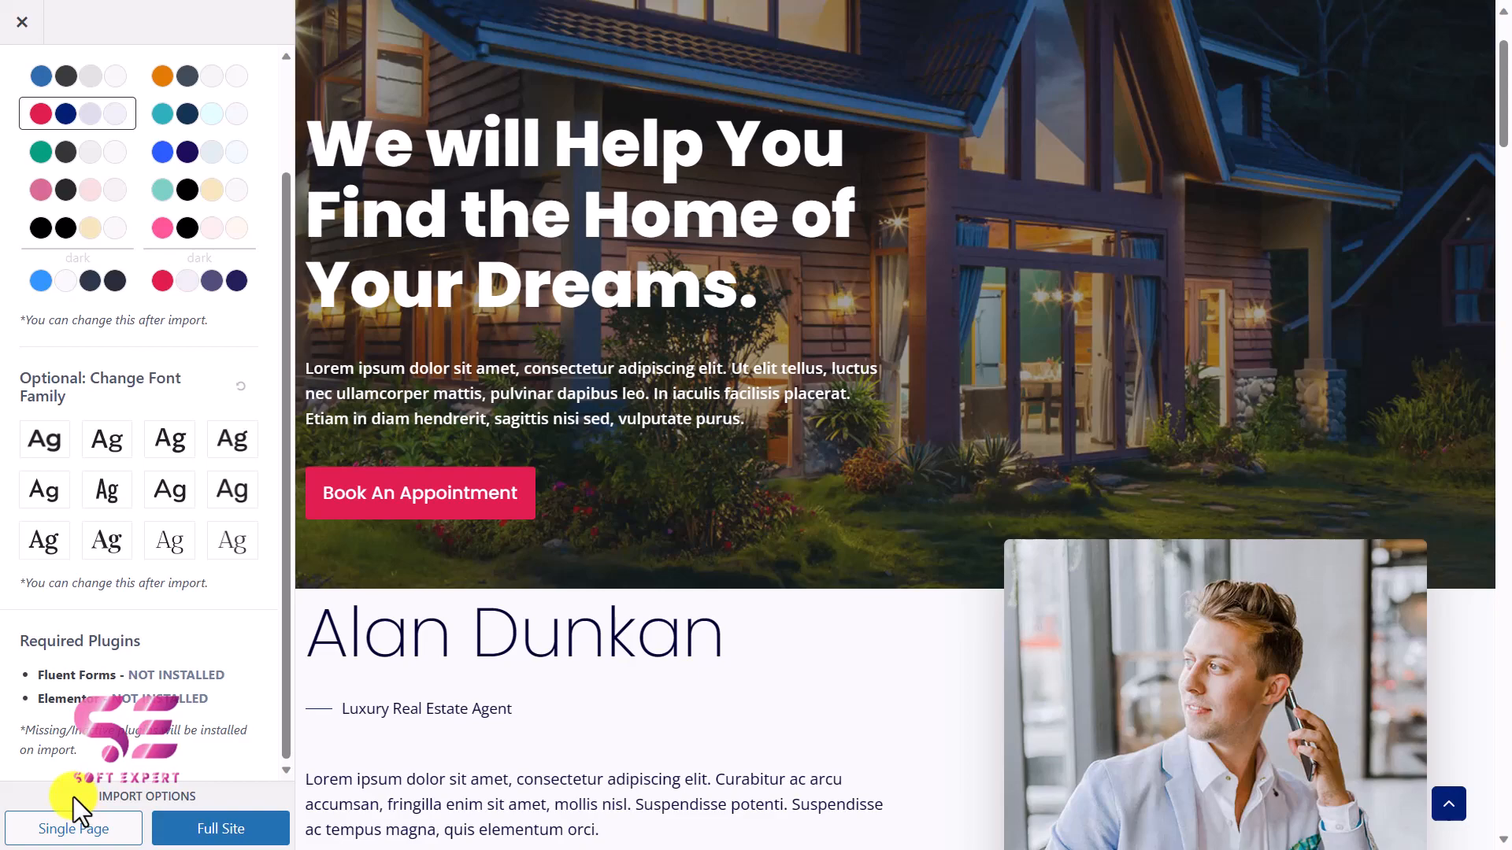
{"action": "scroll", "coordinate": [647, 509], "scroll_direction": "down", "scroll_amount": 10}
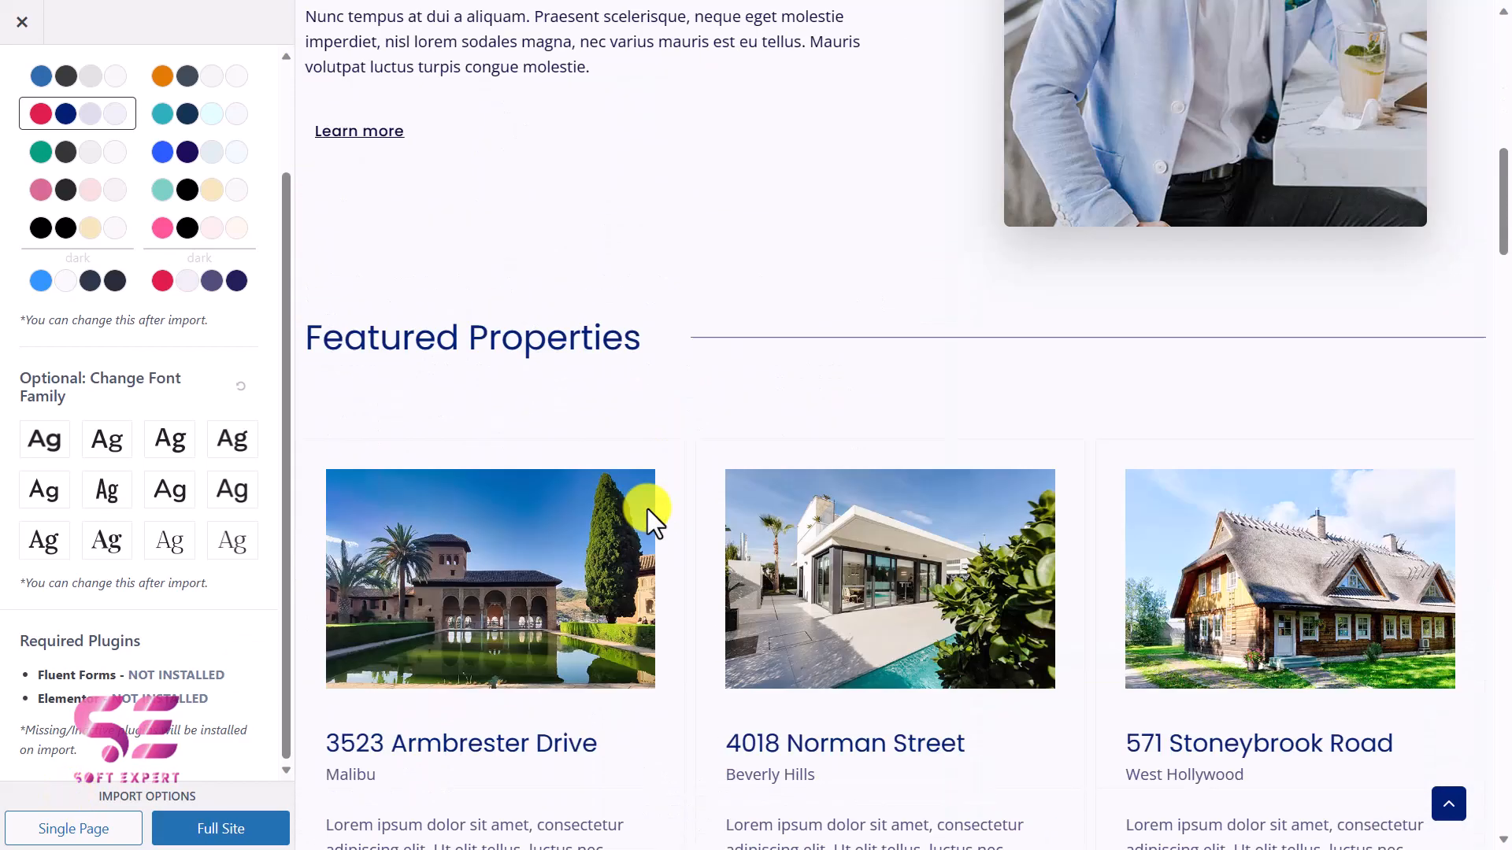
{"action": "scroll", "coordinate": [647, 509], "scroll_direction": "down", "scroll_amount": 2}
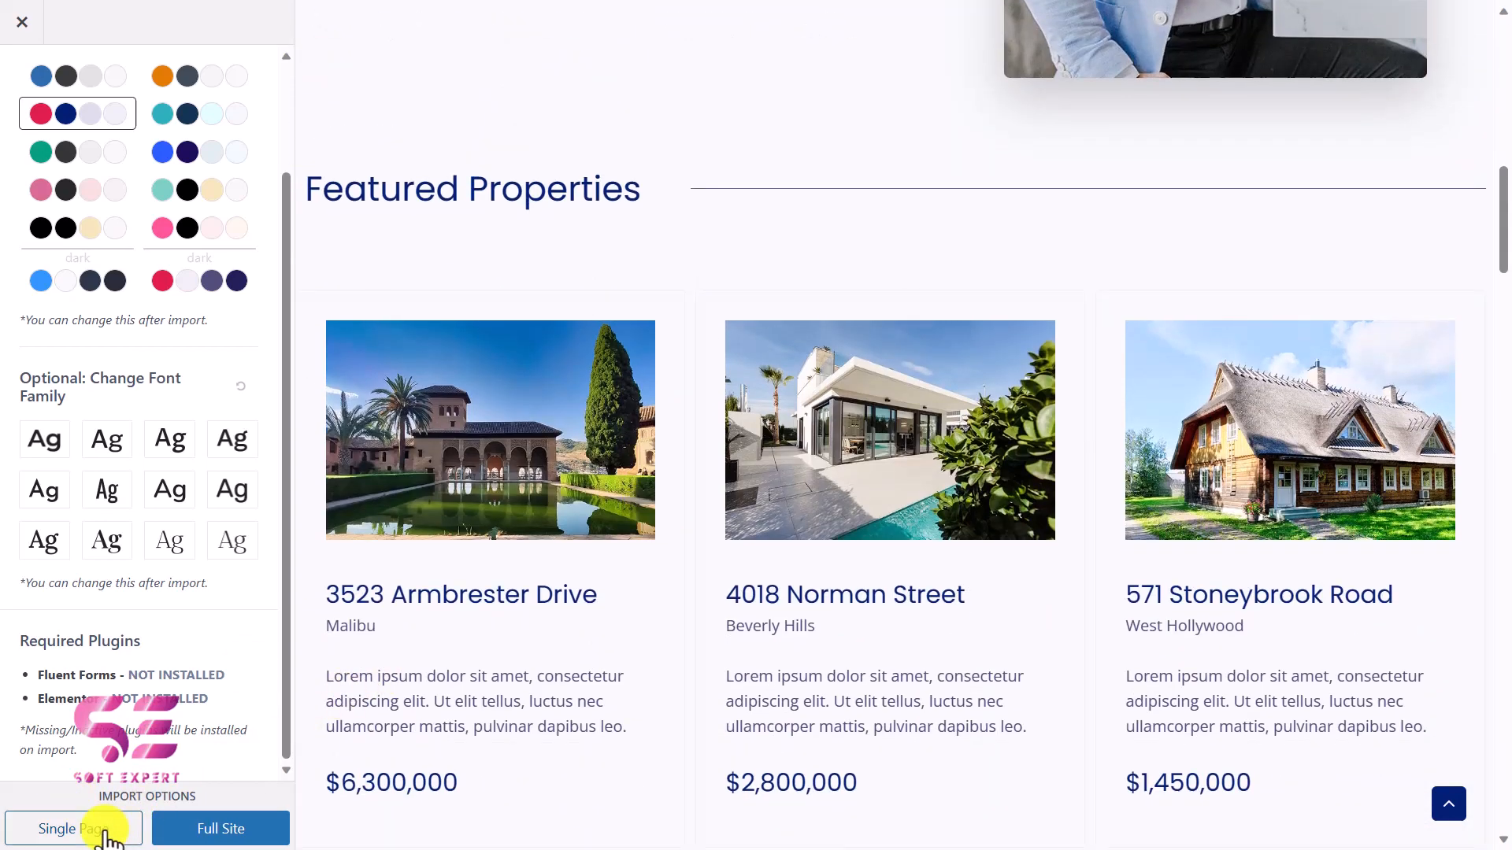
{"action": "scroll", "coordinate": [556, 525], "scroll_direction": "up", "scroll_amount": 14}
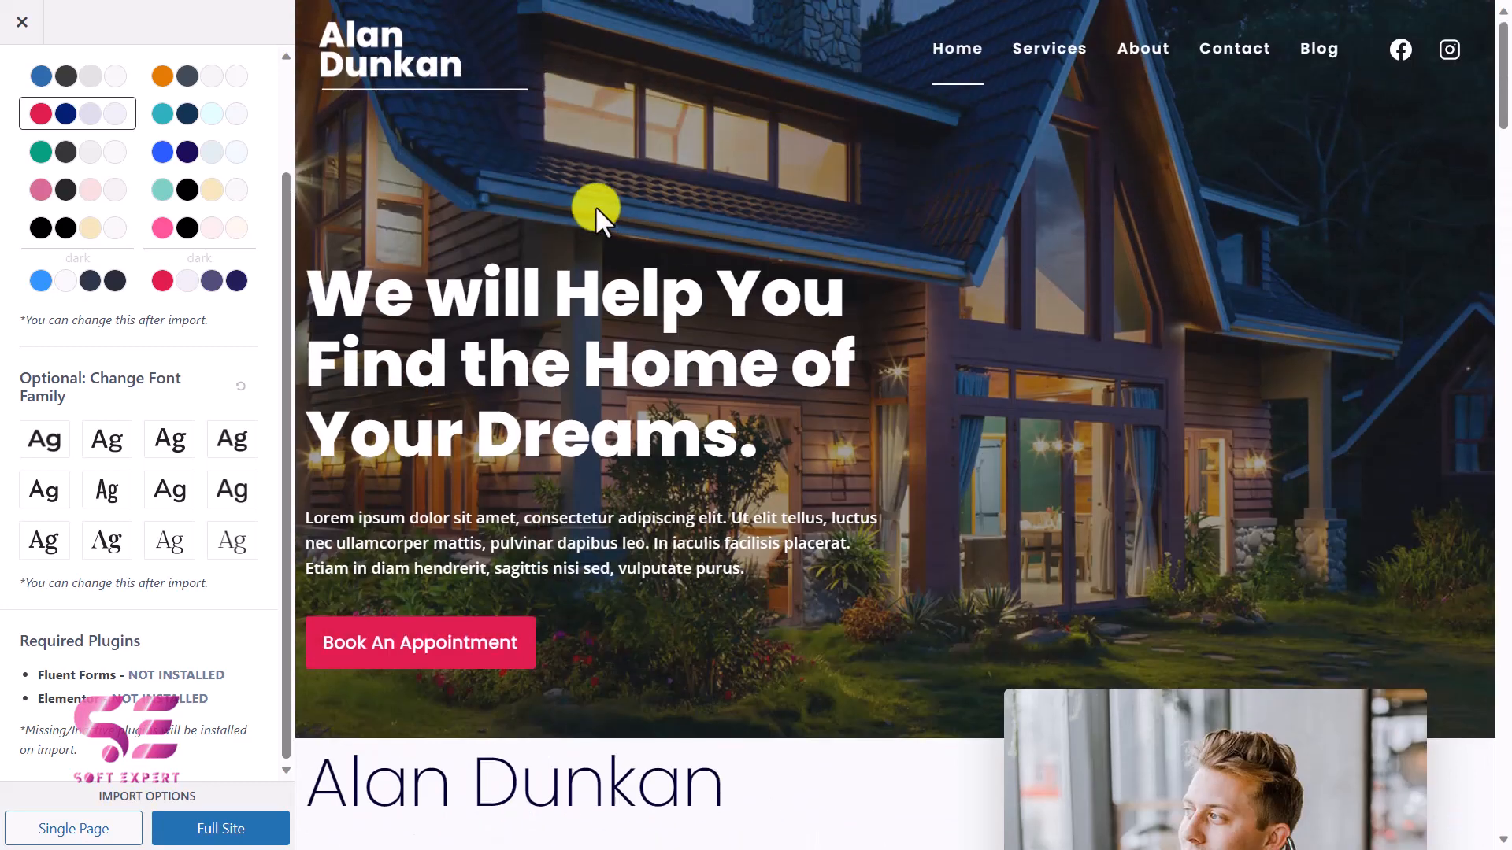
Import the full Real Estate site without subscribing to the newsletter and view the finished site.
{"action": "left_click", "coordinate": [223, 834]}
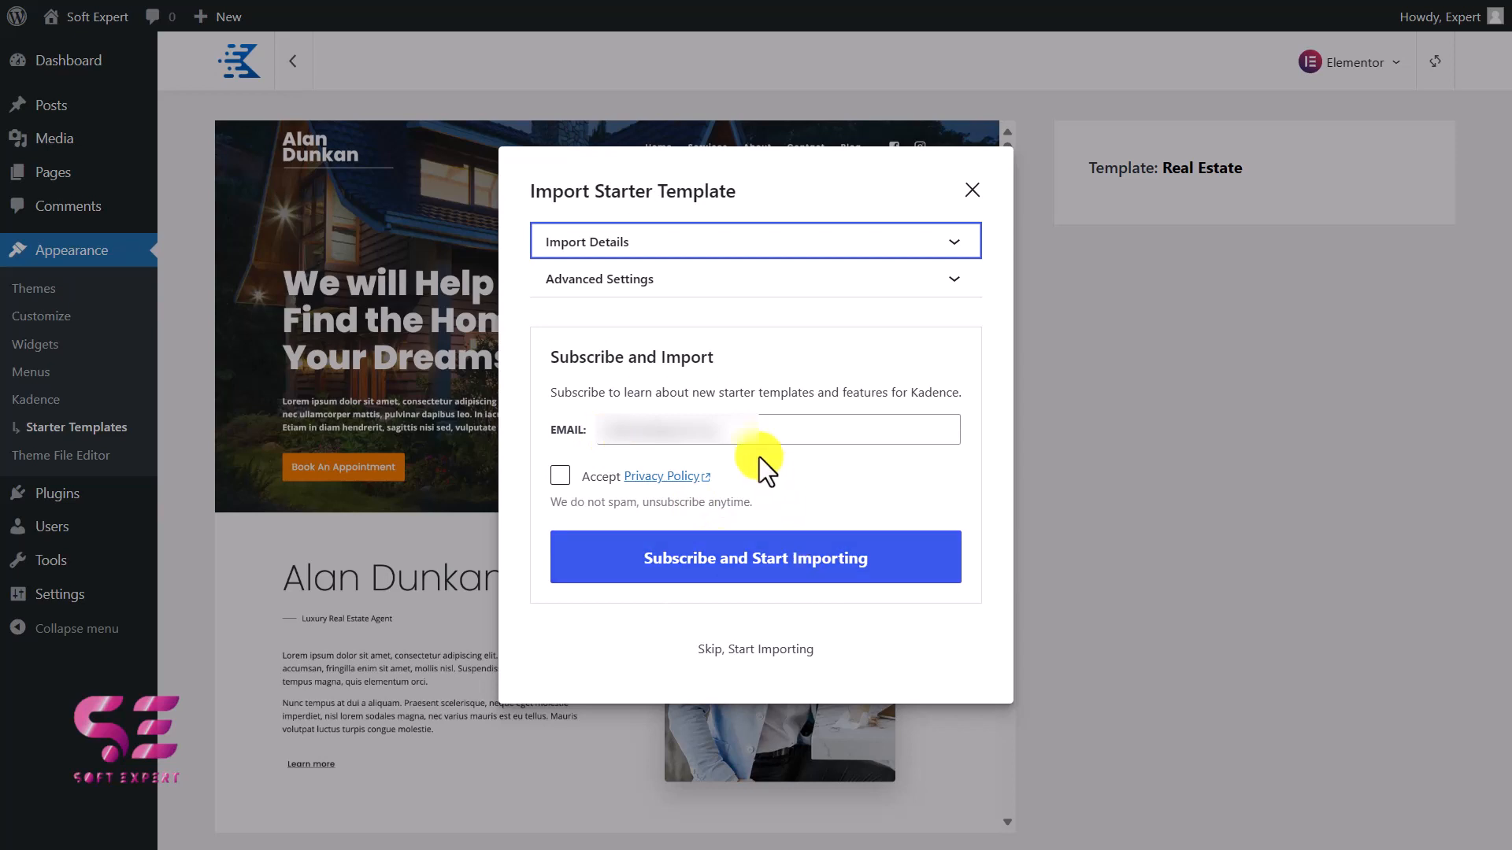
{"action": "left_click", "coordinate": [762, 650]}
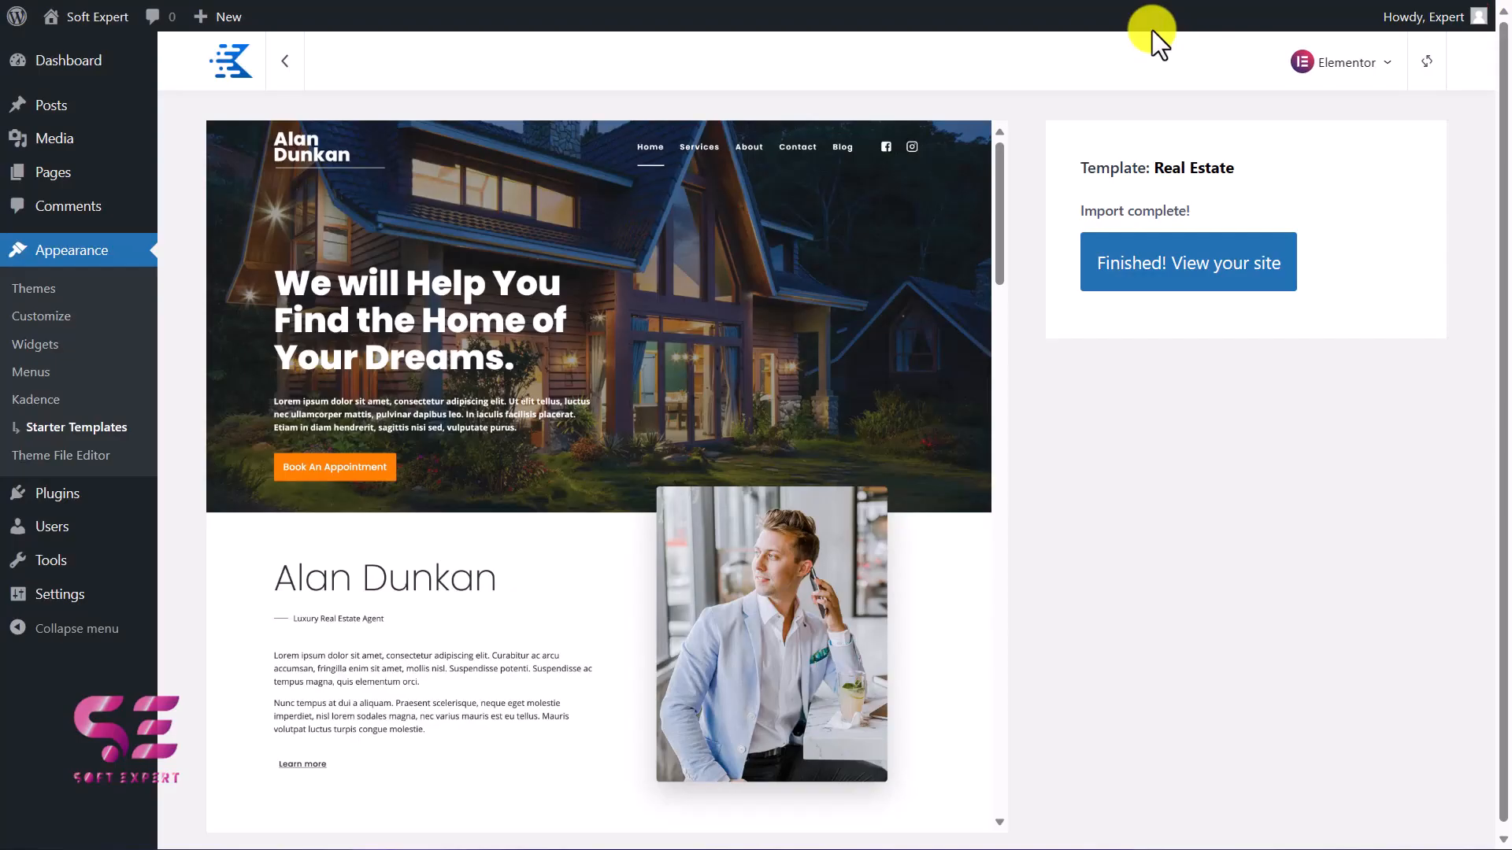
{"action": "left_click", "coordinate": [1218, 270]}
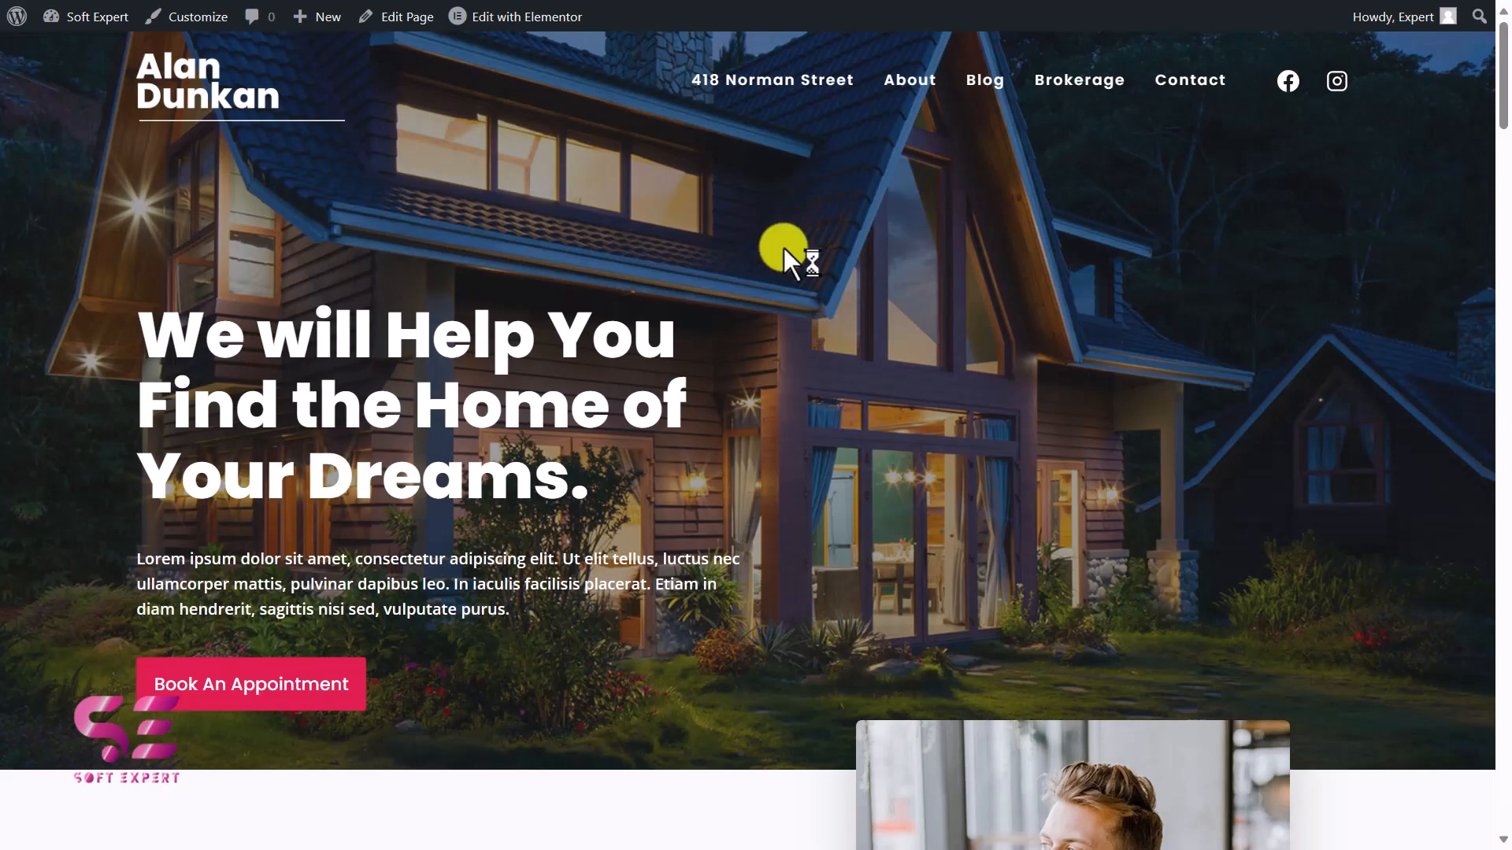
Look through the imported homepage, including the property listings, property categories and services sections.
{"action": "scroll", "coordinate": [783, 248], "scroll_direction": "down", "scroll_amount": 5}
{"action": "scroll", "coordinate": [783, 247], "scroll_direction": "down", "scroll_amount": 20}
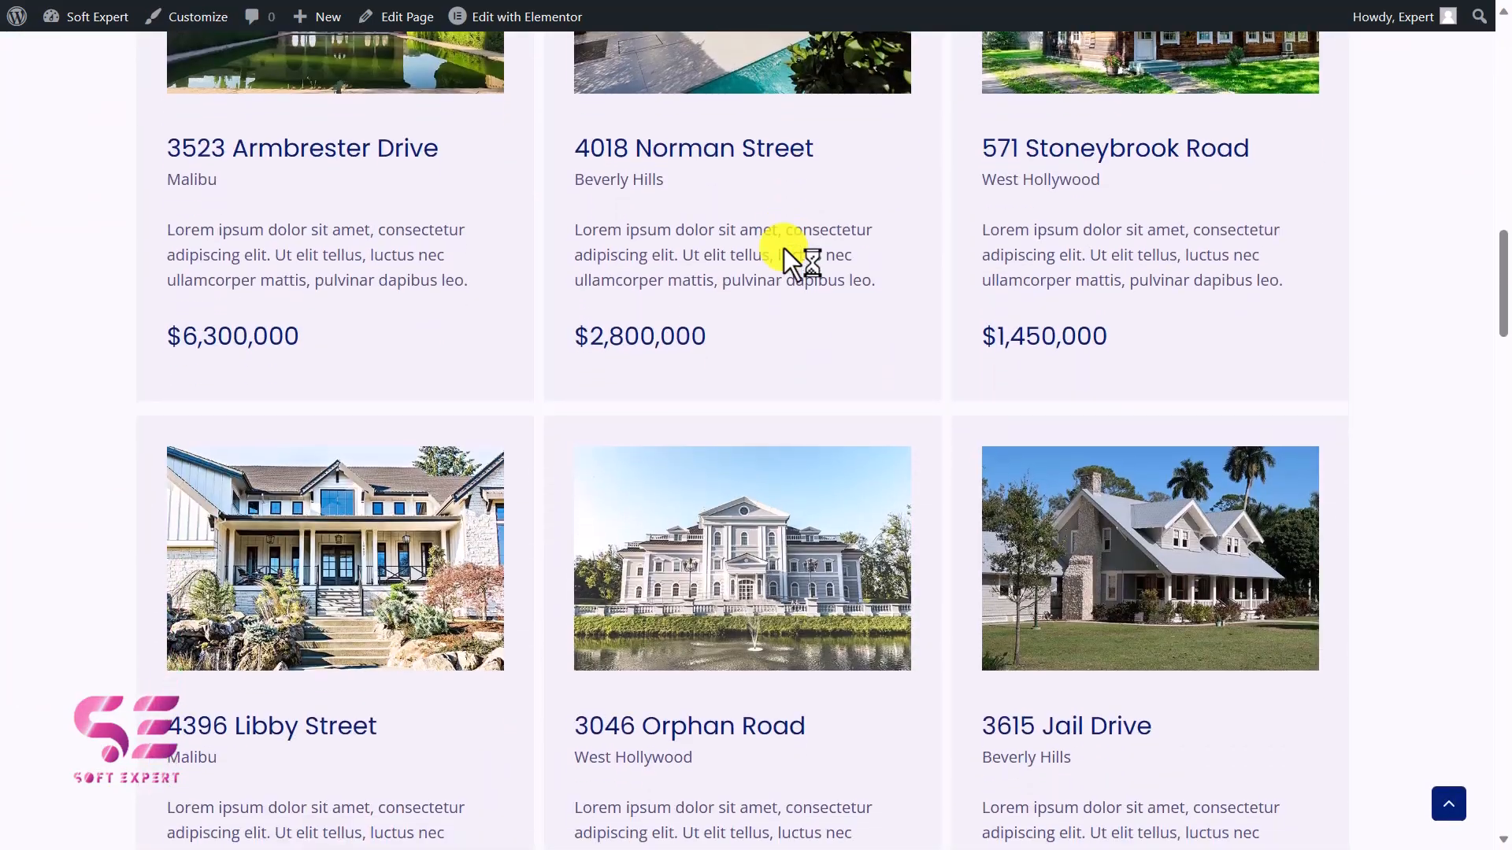
{"action": "scroll", "coordinate": [783, 247], "scroll_direction": "down", "scroll_amount": 10}
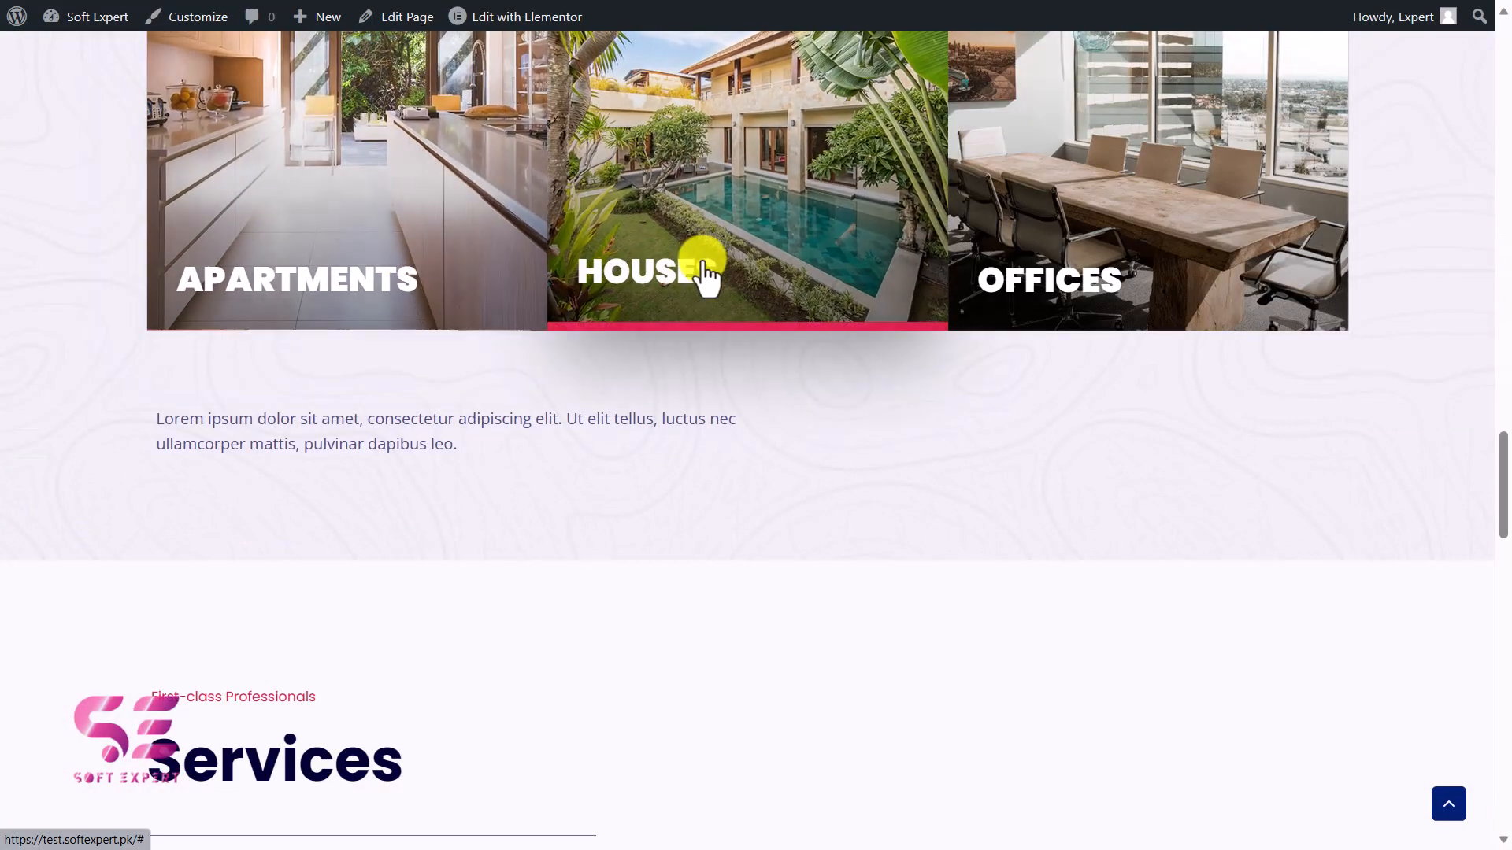
{"action": "scroll", "coordinate": [1042, 304], "scroll_direction": "down", "scroll_amount": 20}
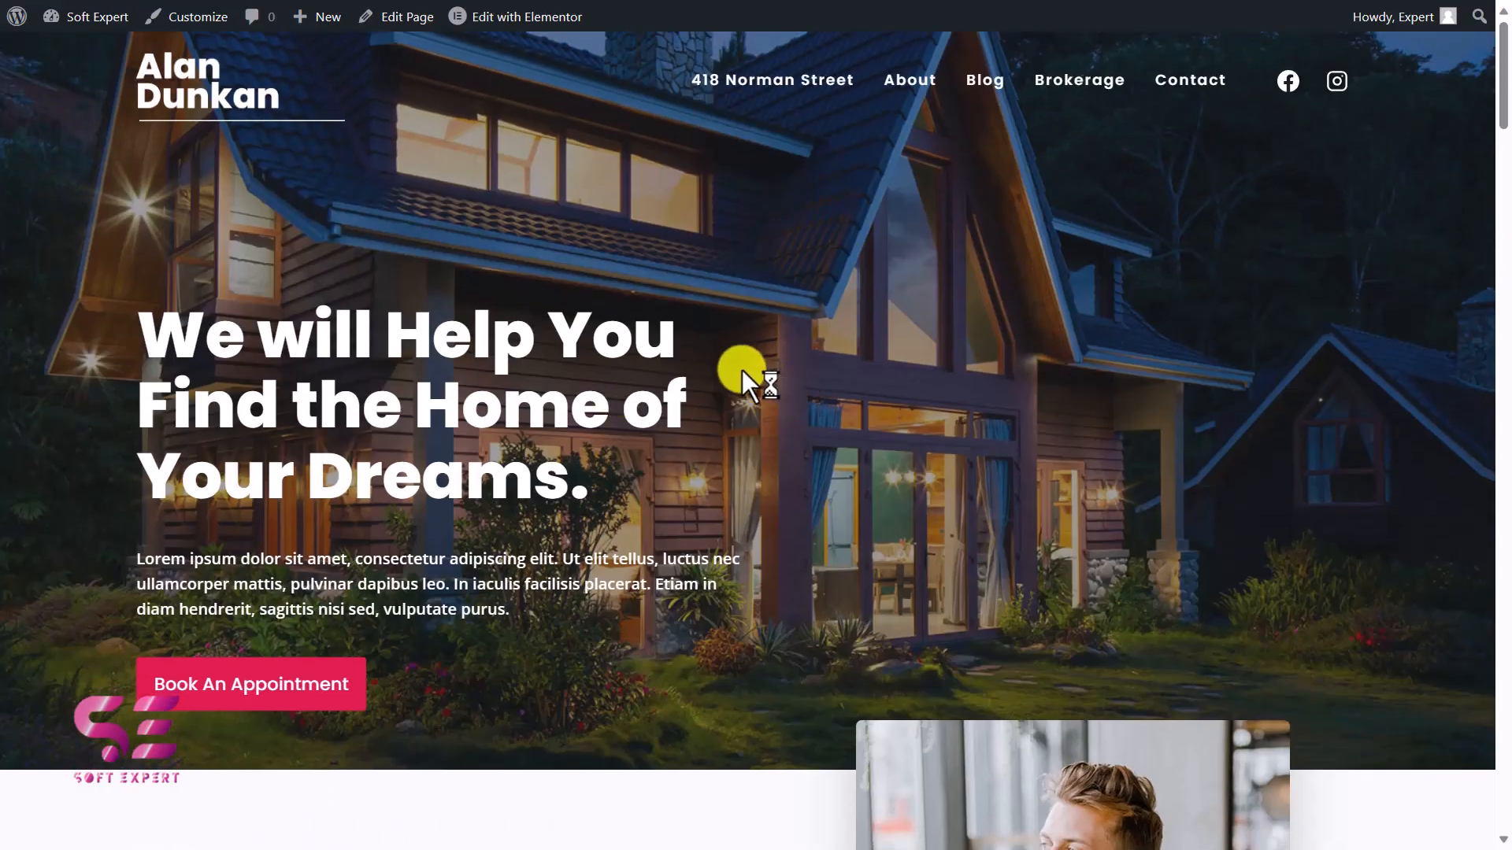
Open the homepage in Elementor and select the hero heading for editing.
{"action": "mouse_move", "coordinate": [513, 24]}
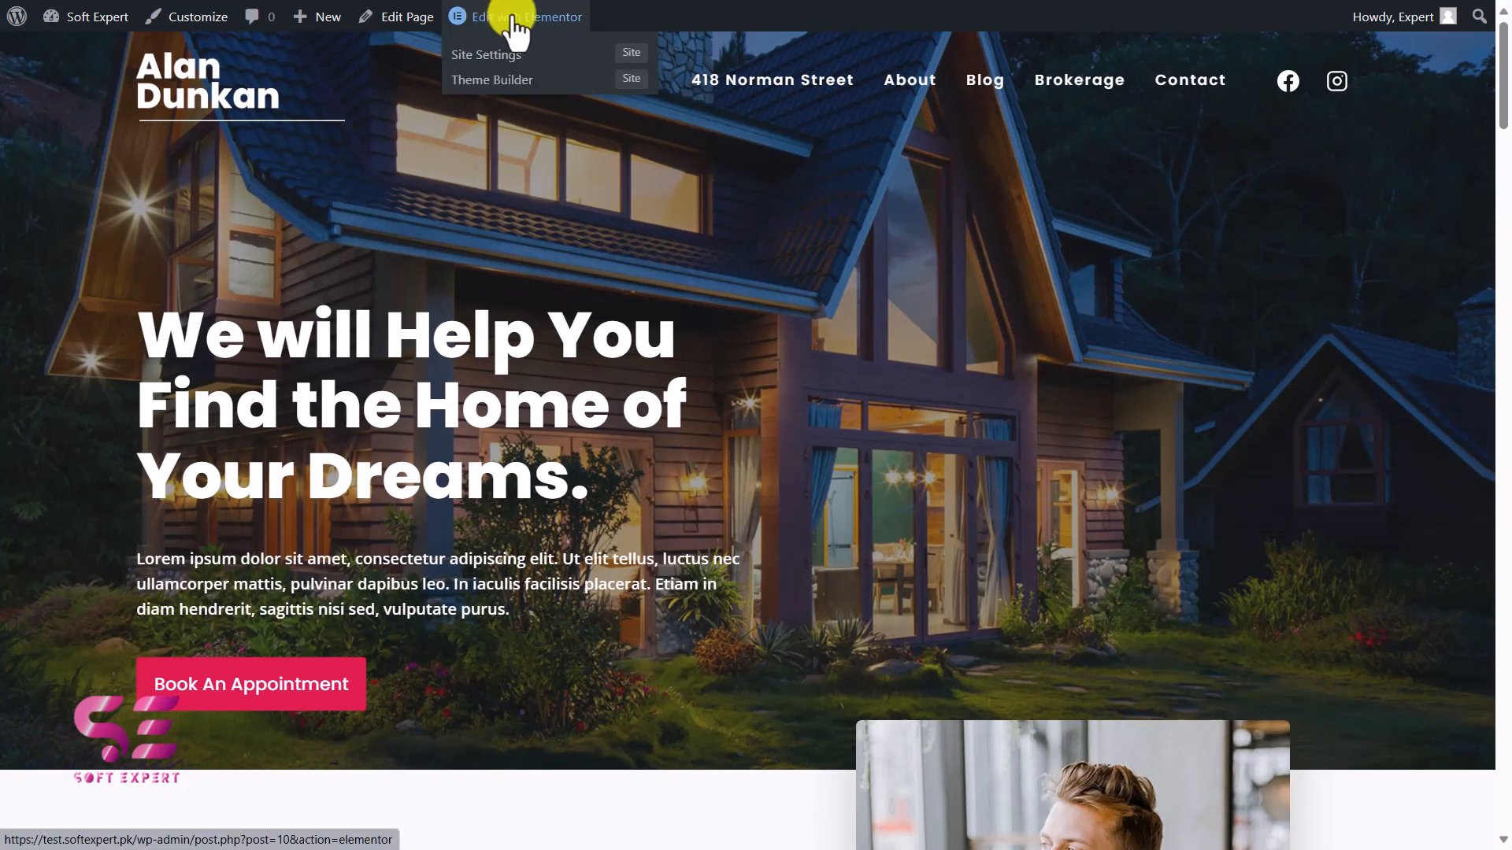
{"action": "left_click", "coordinate": [513, 22]}
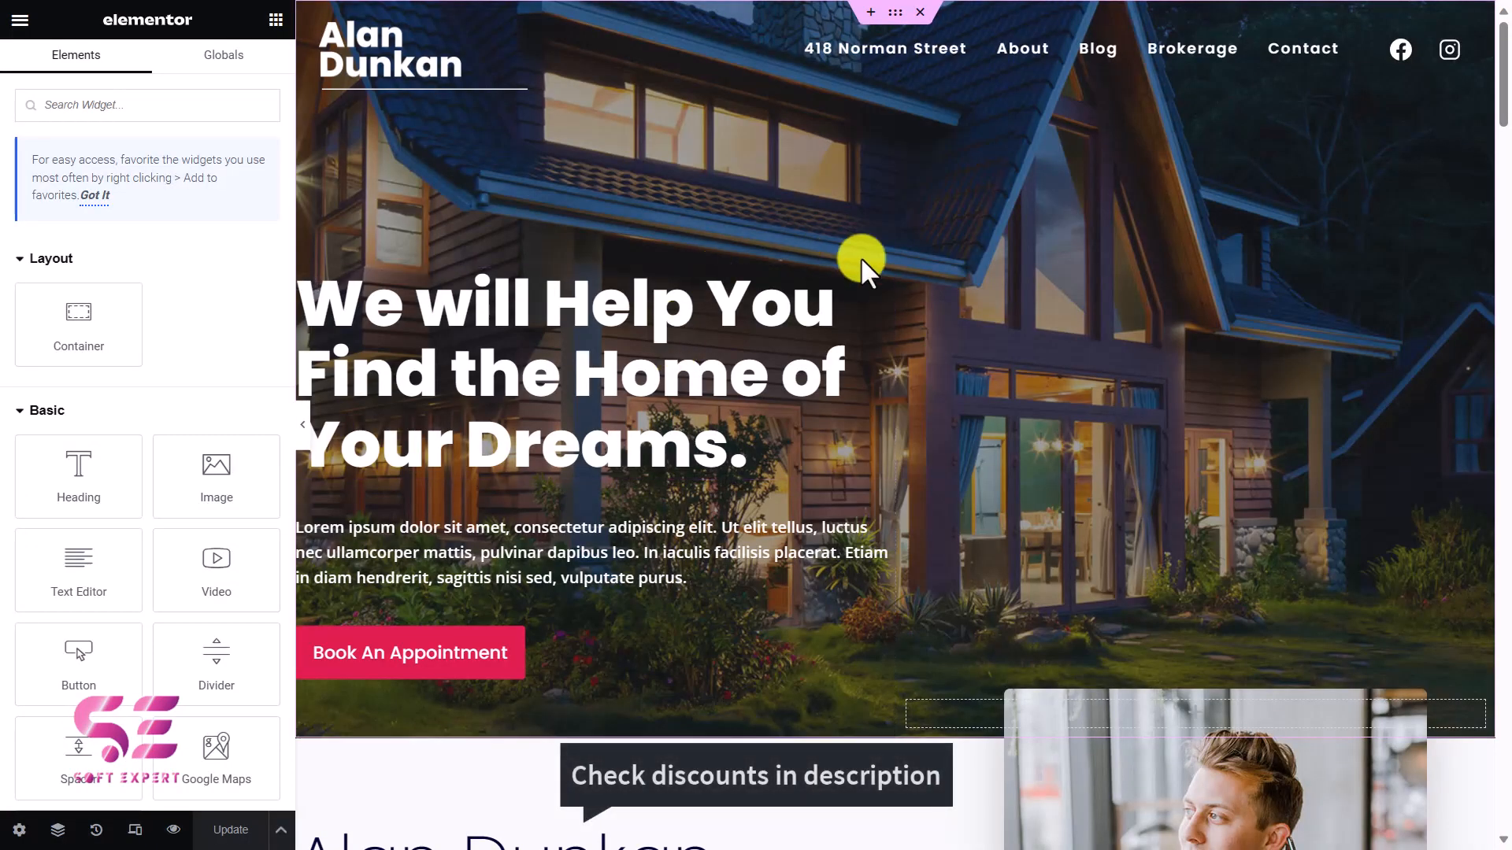
{"action": "left_click", "coordinate": [883, 293]}
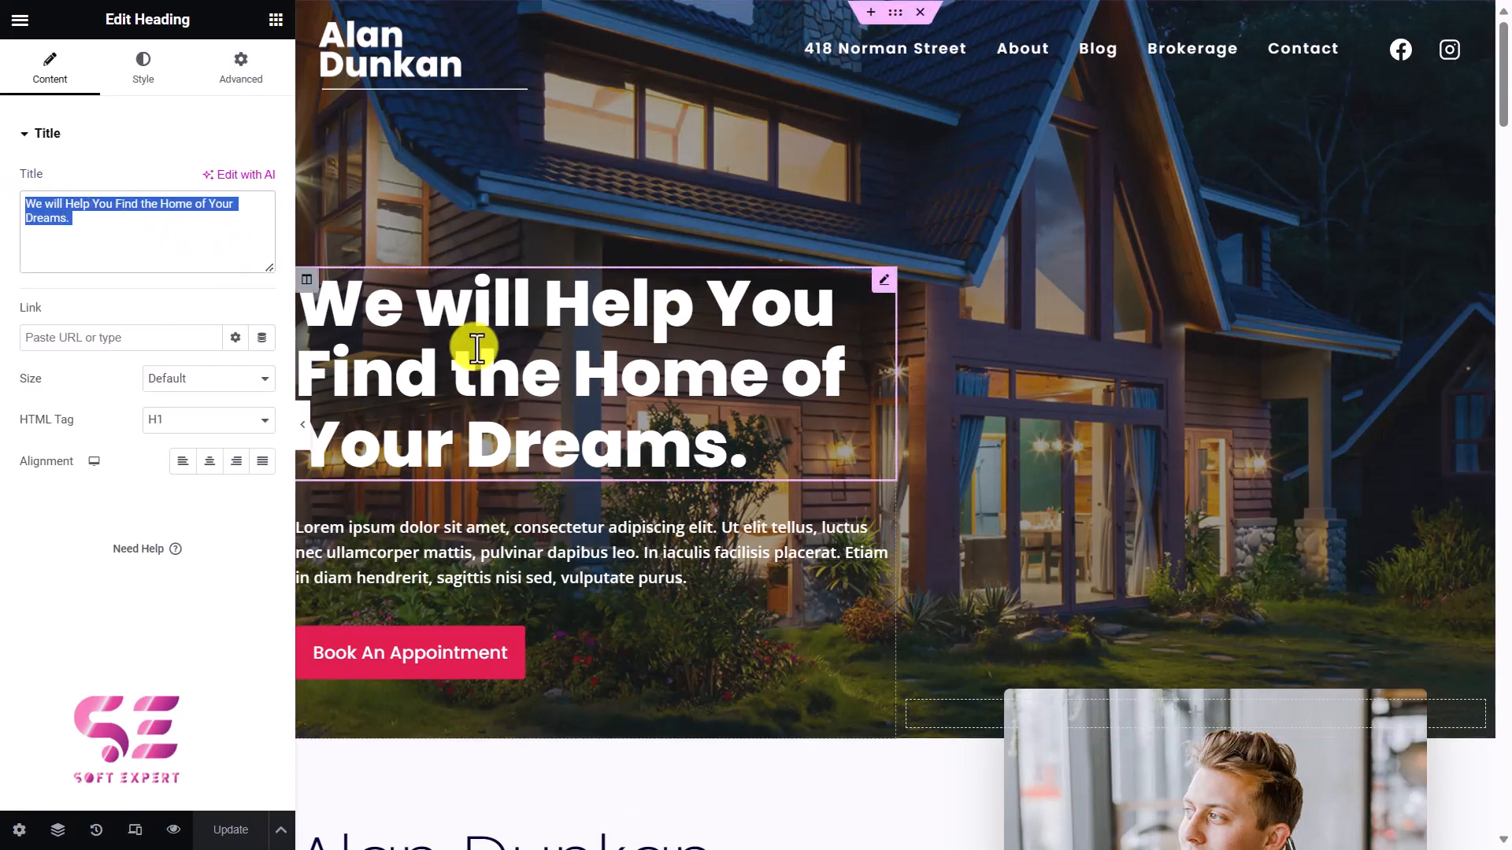
Review the hero heading's text color and typography options.
{"action": "left_click", "coordinate": [137, 81]}
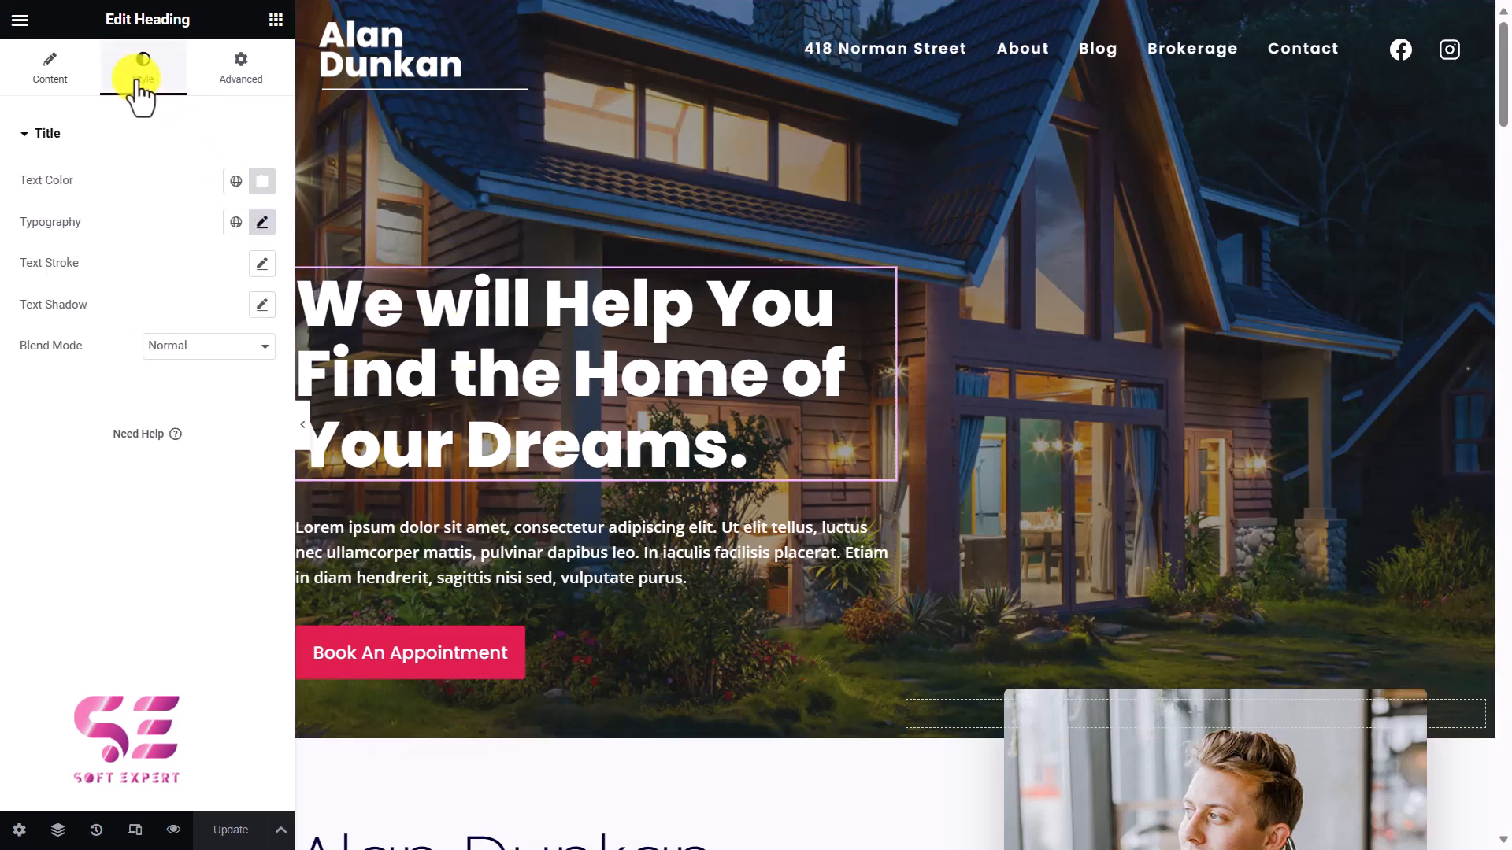
{"action": "left_click", "coordinate": [263, 181]}
{"action": "left_click_drag", "start_coordinate": [251, 277], "coordinate": [110, 257]}
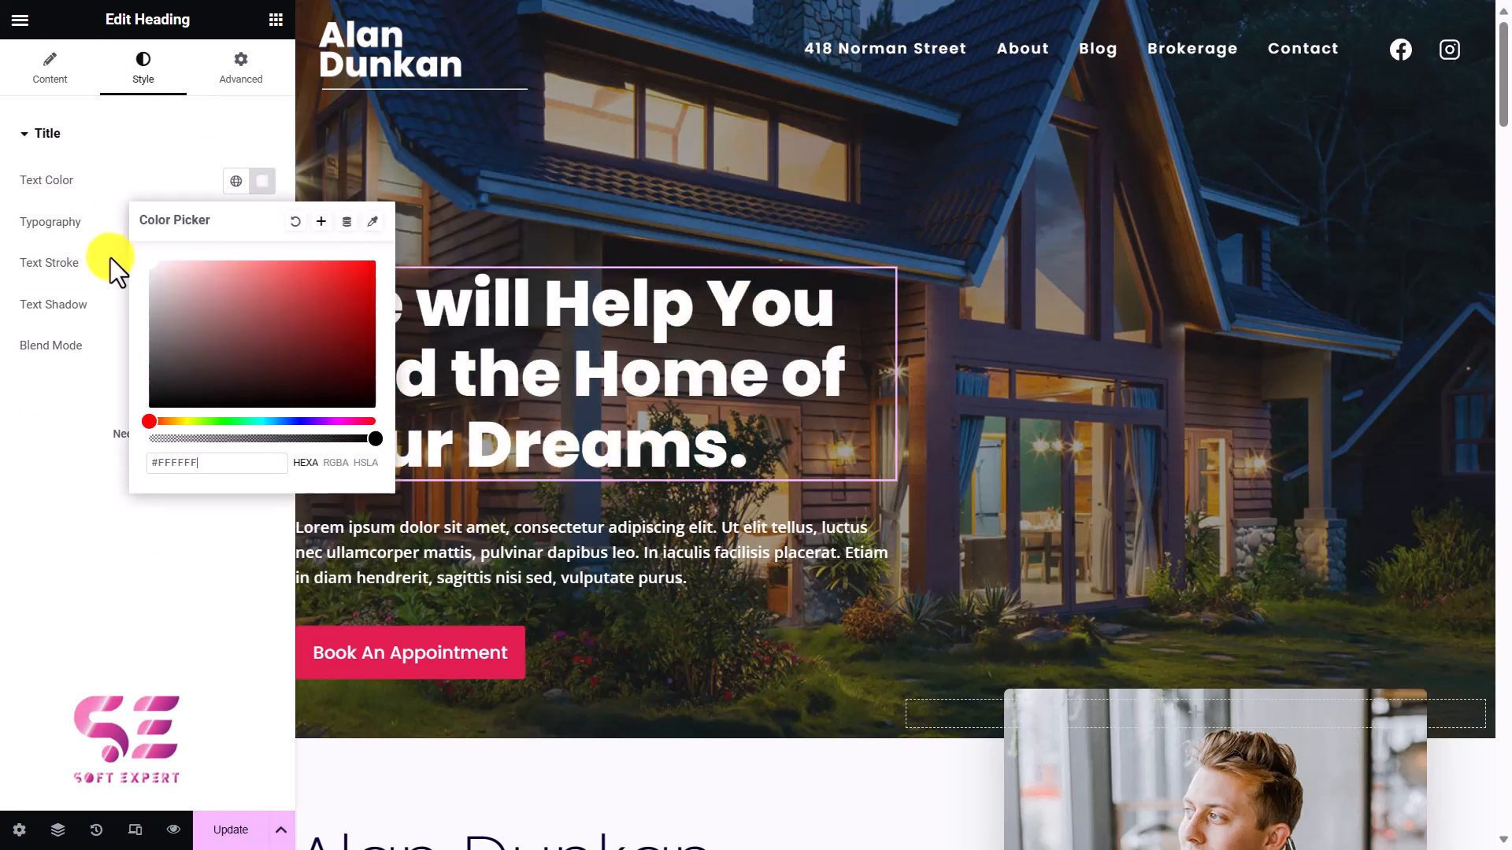
{"action": "left_click", "coordinate": [111, 257]}
{"action": "left_click", "coordinate": [262, 223]}
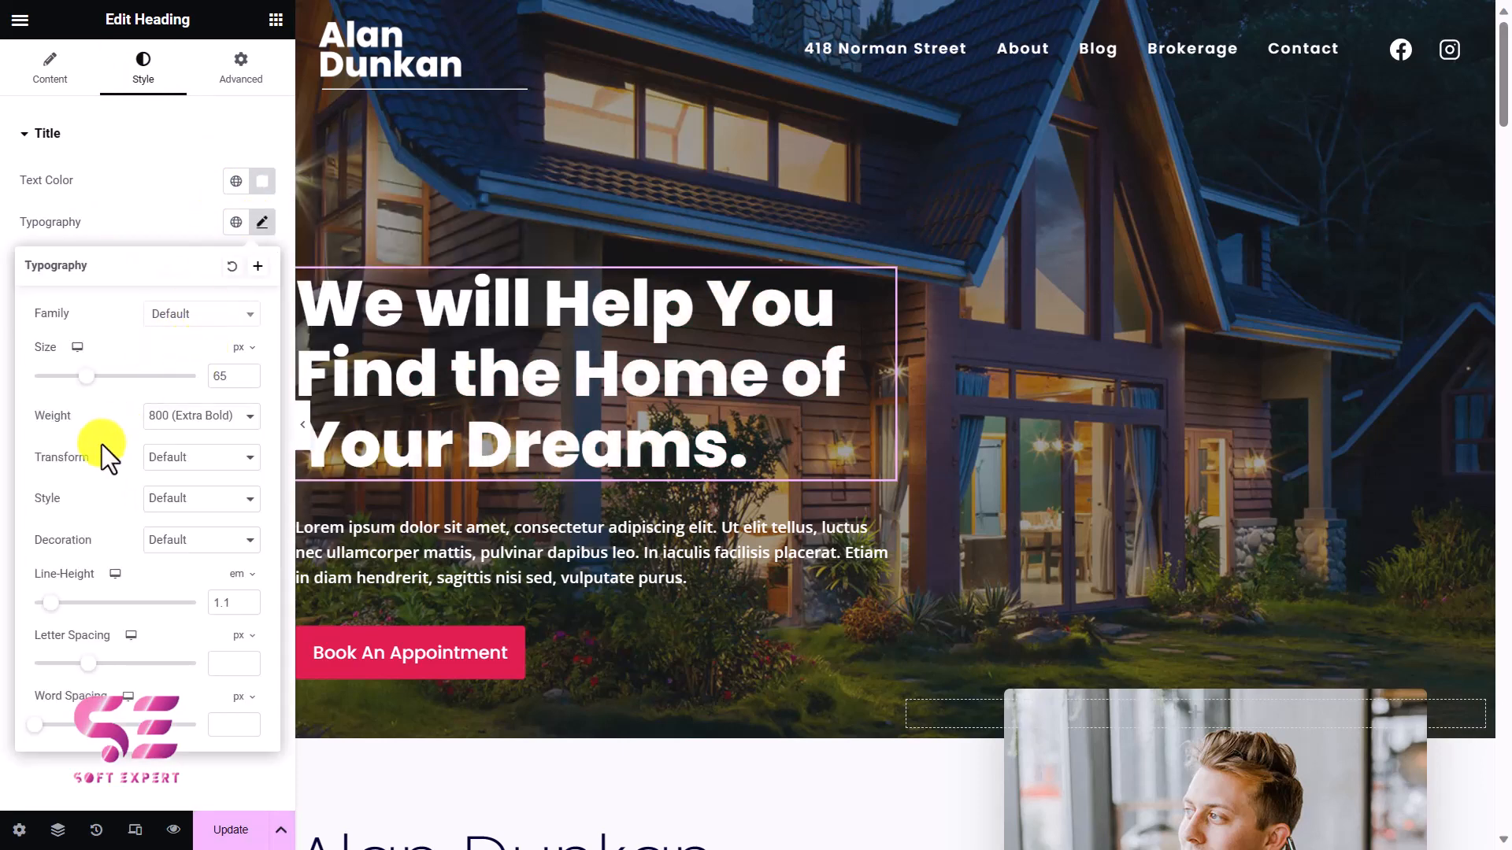
{"action": "left_click", "coordinate": [179, 224]}
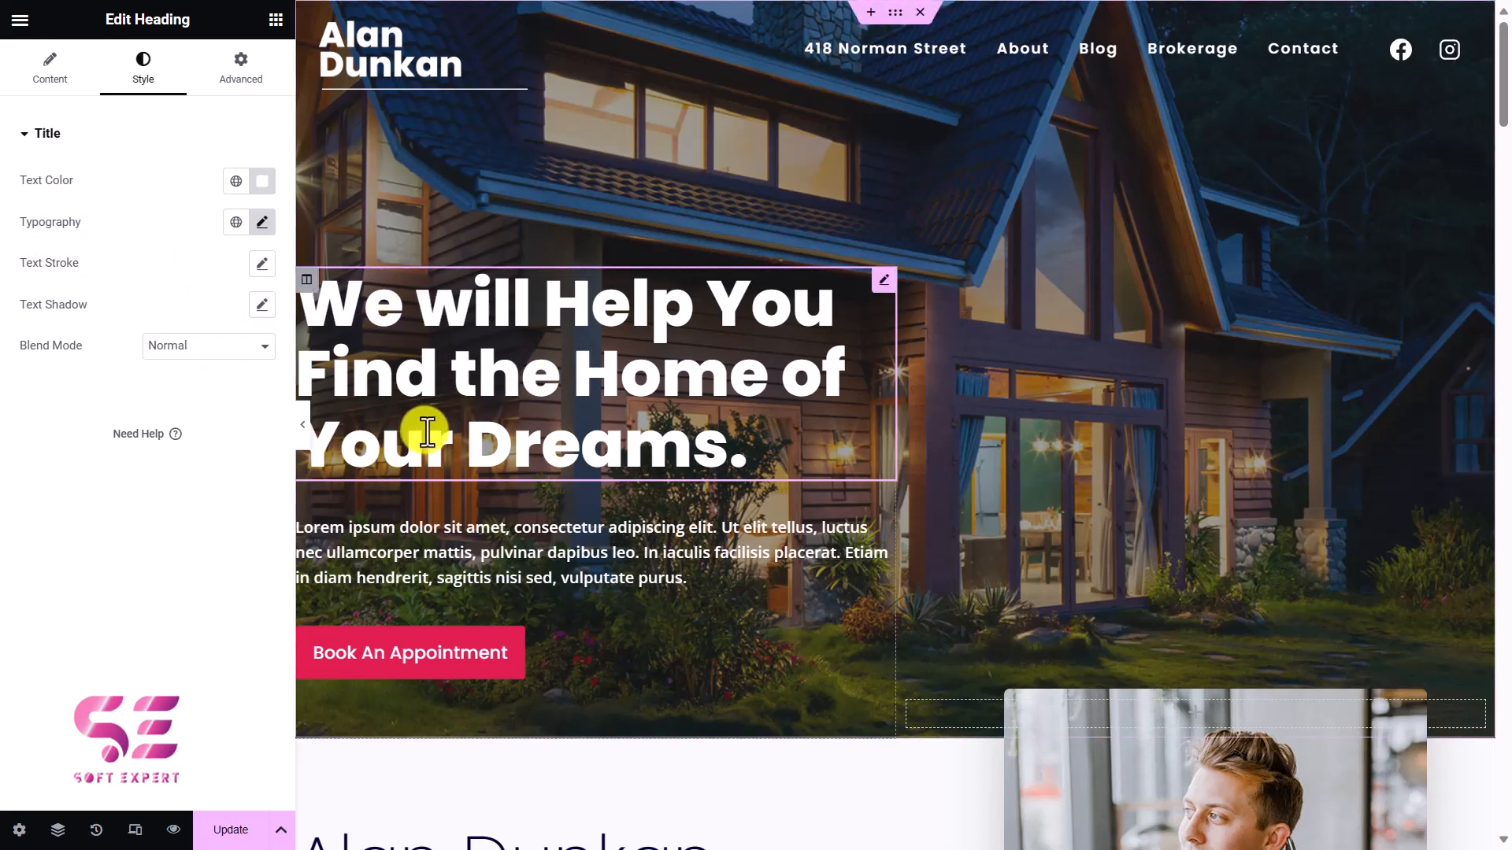
Review the hero paragraph's style options and the Book An Appointment button's content and style settings.
{"action": "left_click", "coordinate": [428, 523]}
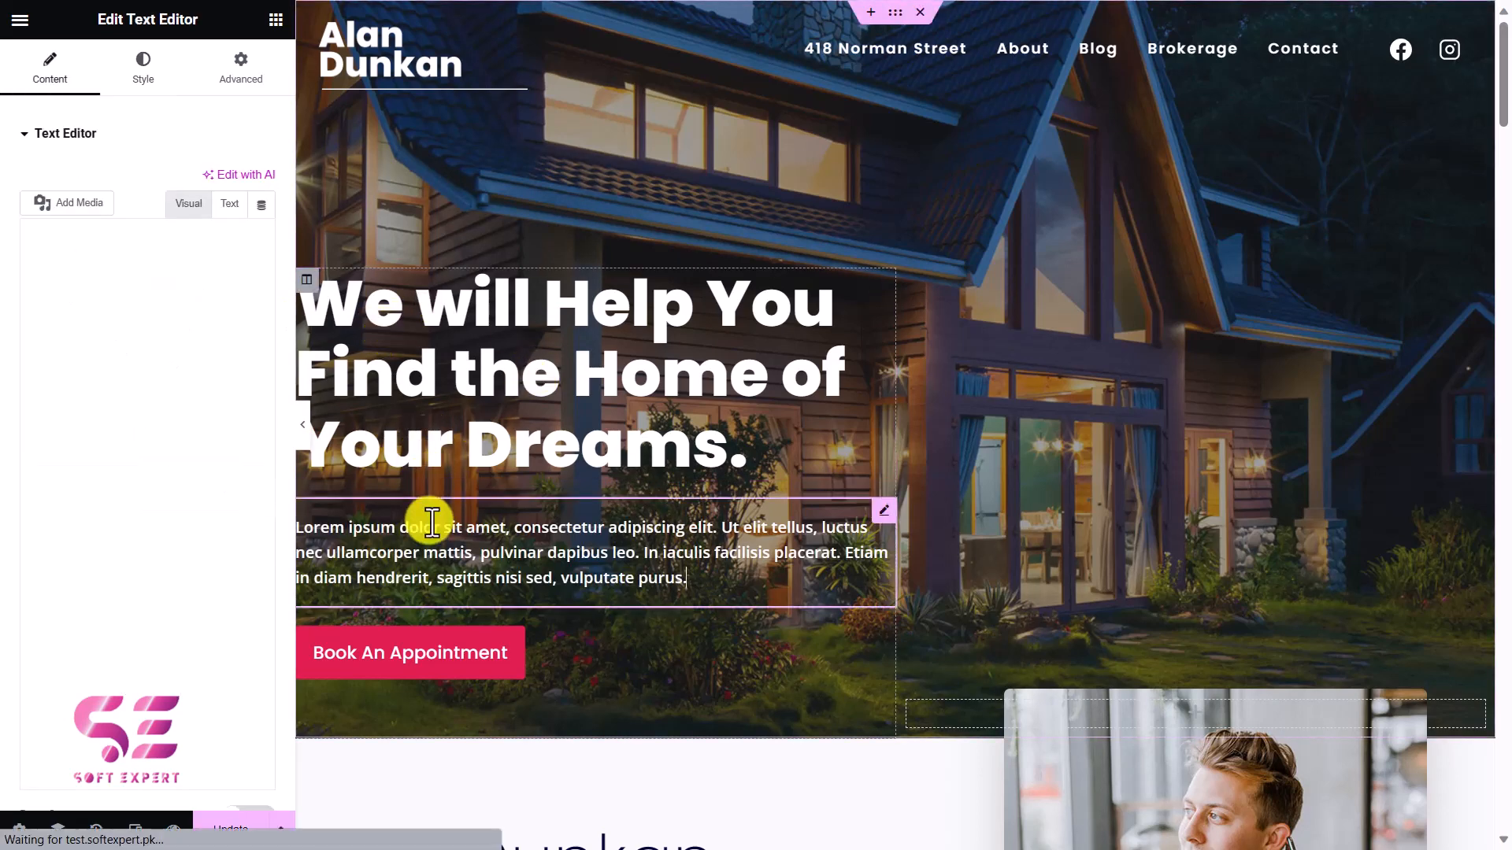
{"action": "left_click", "coordinate": [154, 84]}
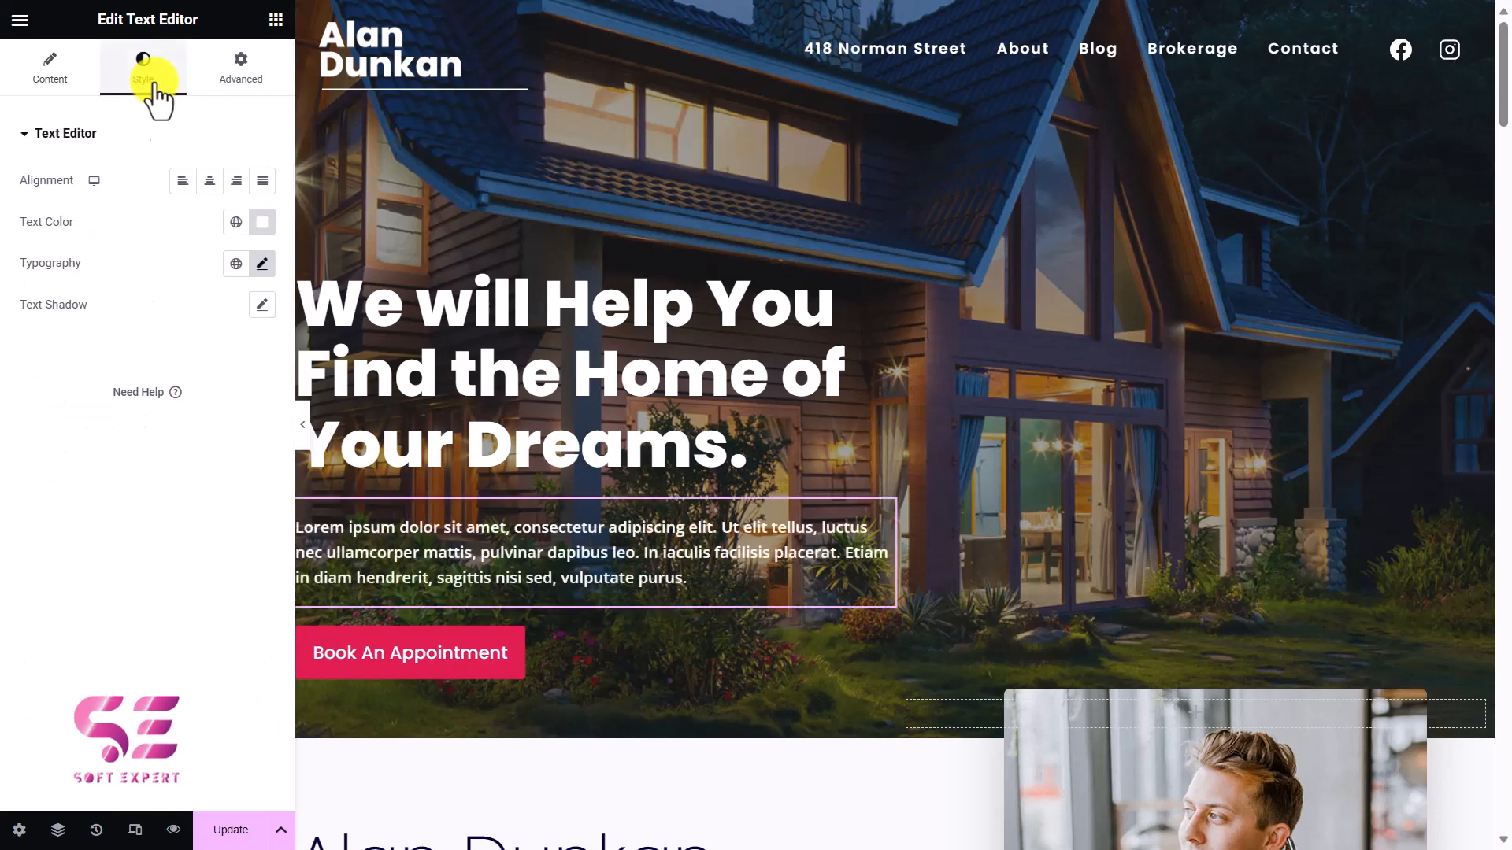
{"action": "left_click", "coordinate": [550, 641]}
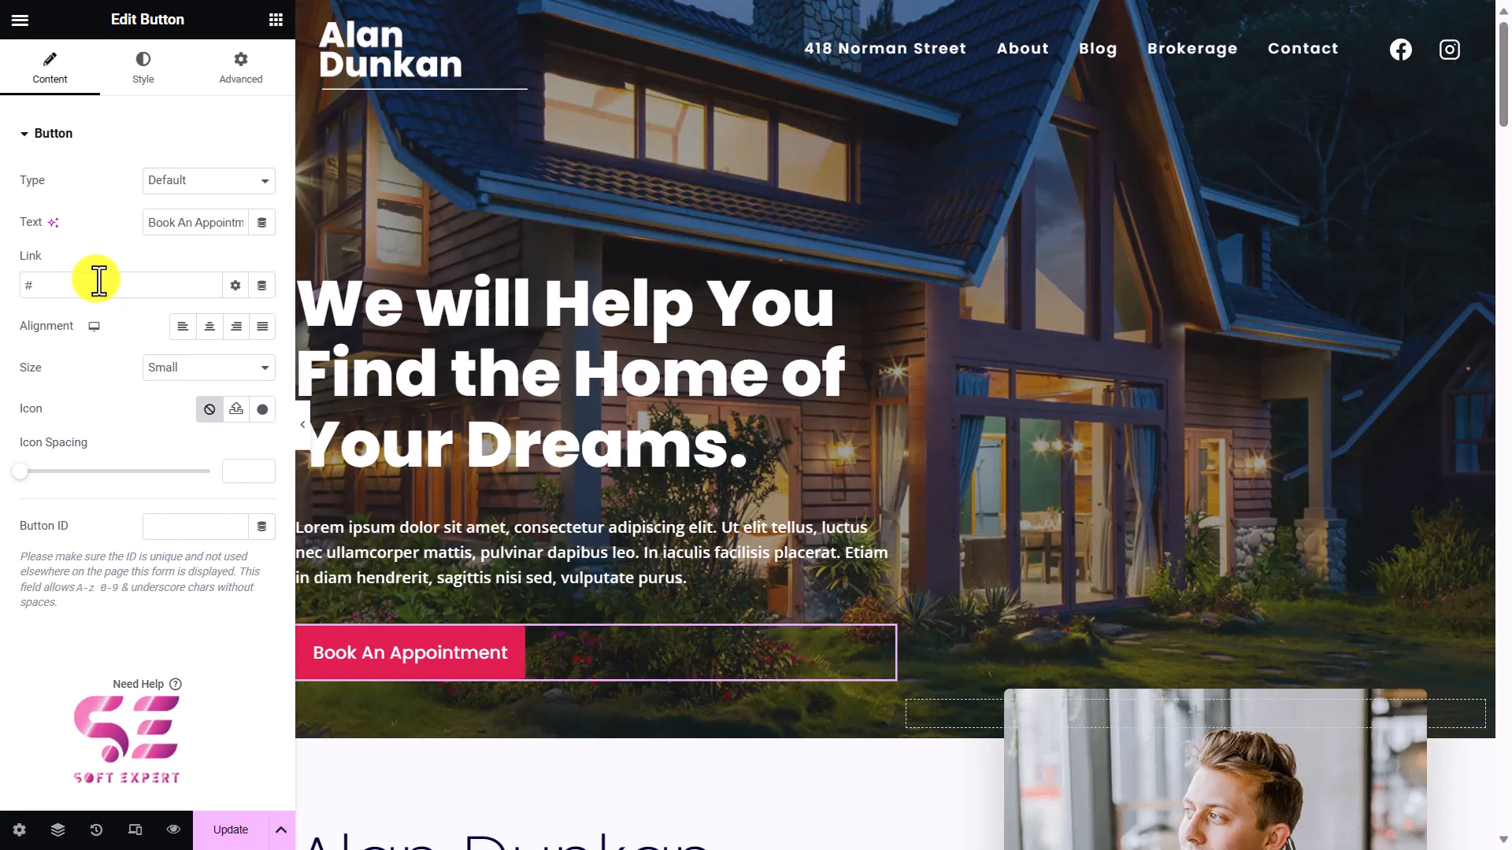
{"action": "left_click", "coordinate": [192, 360]}
{"action": "left_click", "coordinate": [192, 360]}
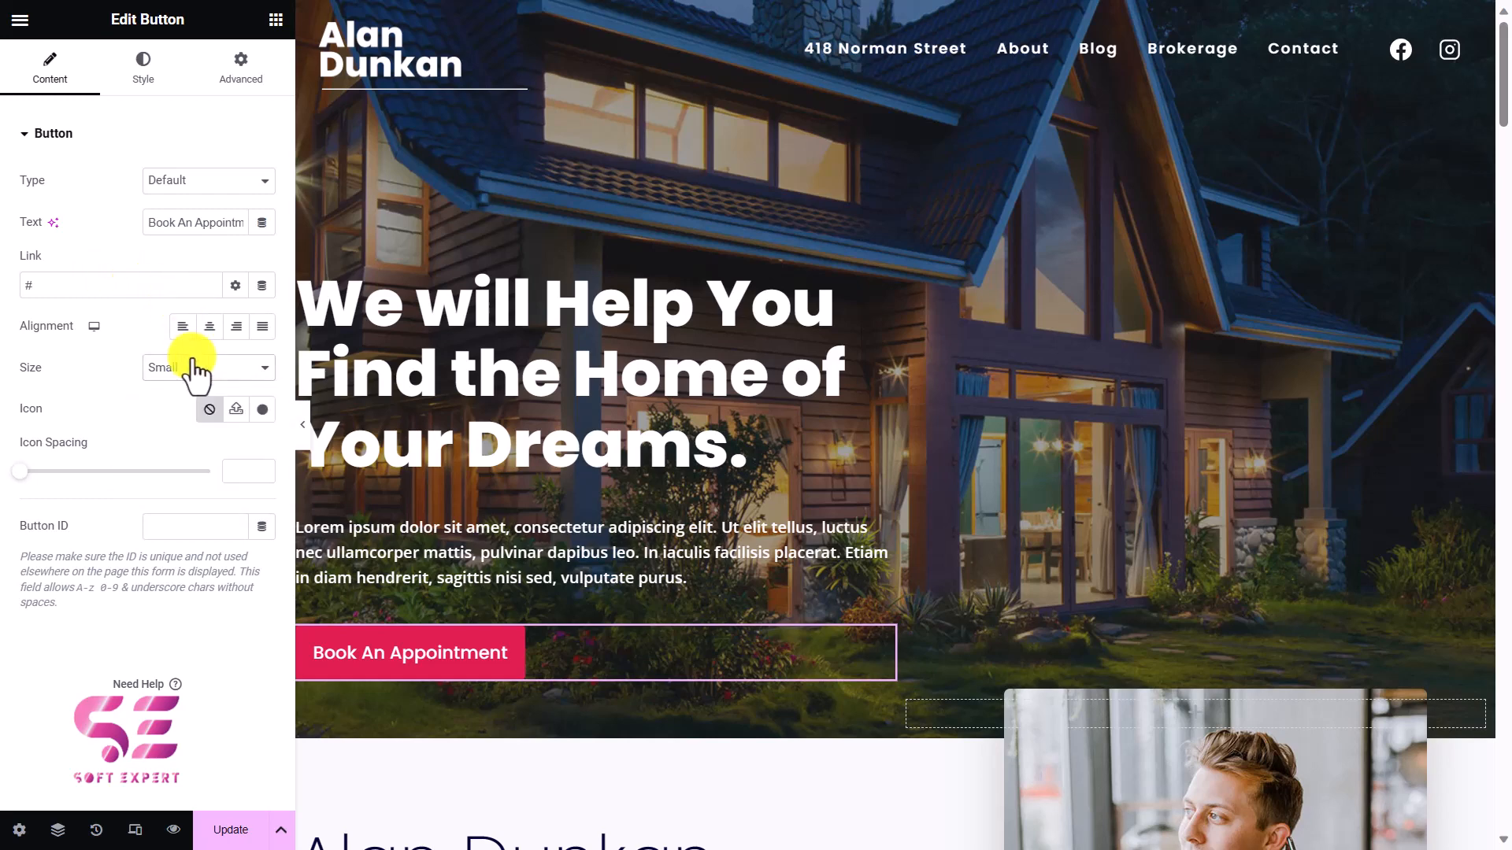
{"action": "left_click", "coordinate": [146, 66]}
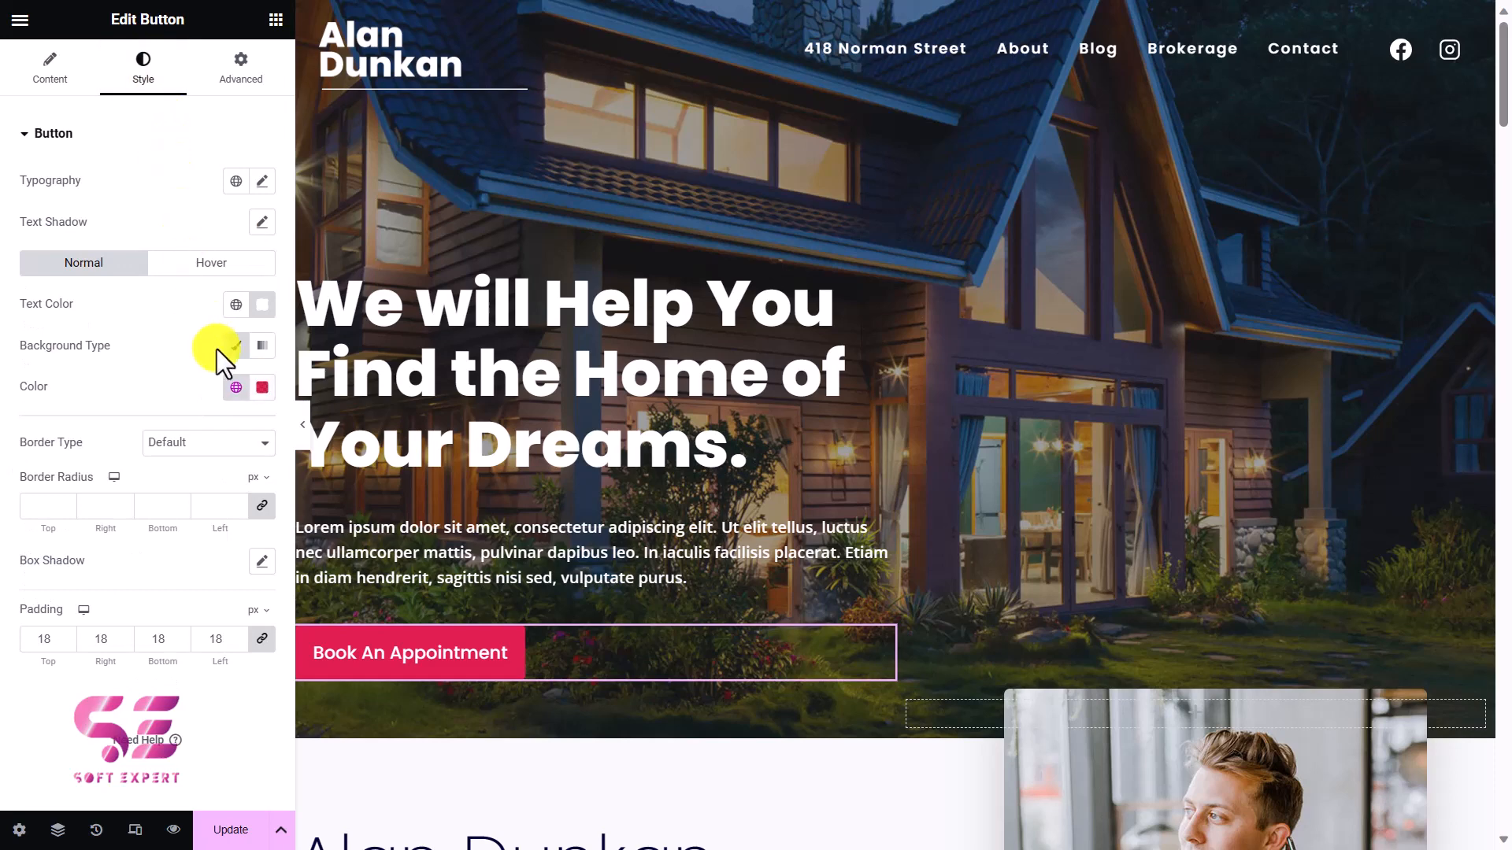
Set the agent section's image from the Media Library, using the portrait of the man in the light blue blazer.
{"action": "scroll", "coordinate": [422, 547], "scroll_direction": "down", "scroll_amount": 7}
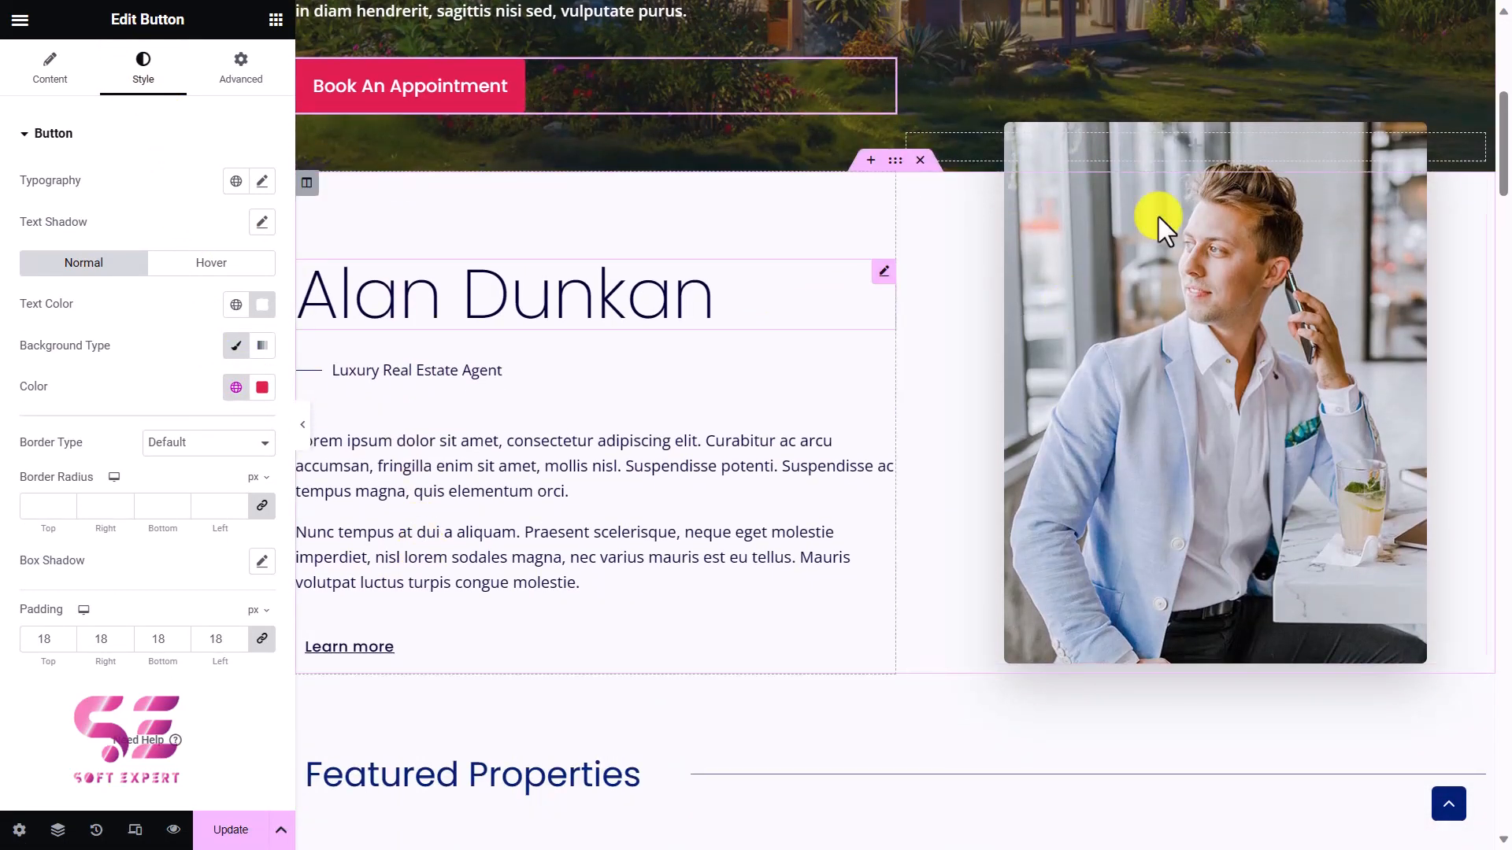
{"action": "left_click", "coordinate": [1304, 309]}
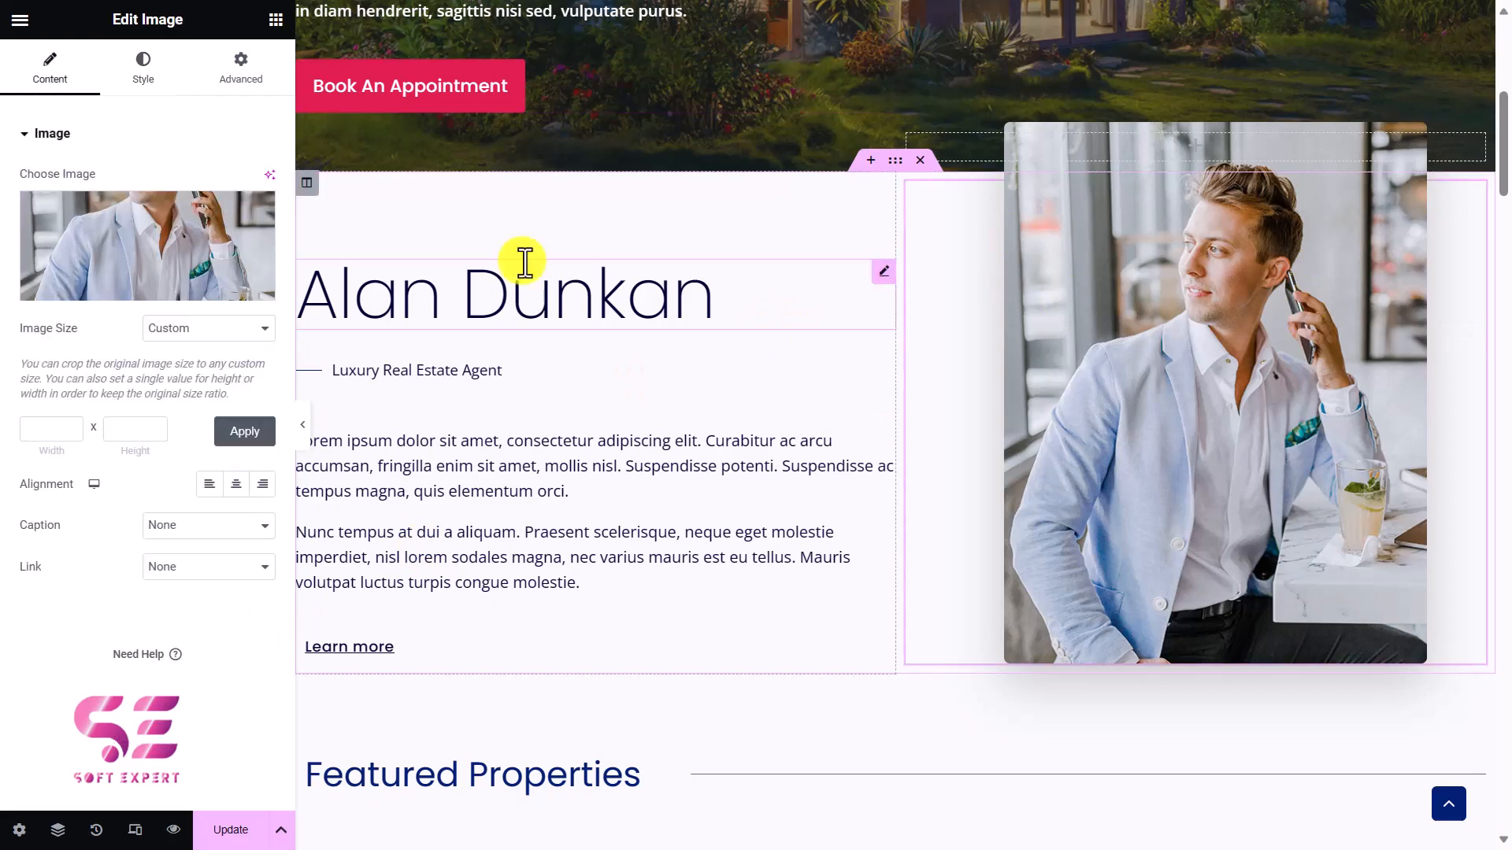
{"action": "left_click", "coordinate": [193, 252]}
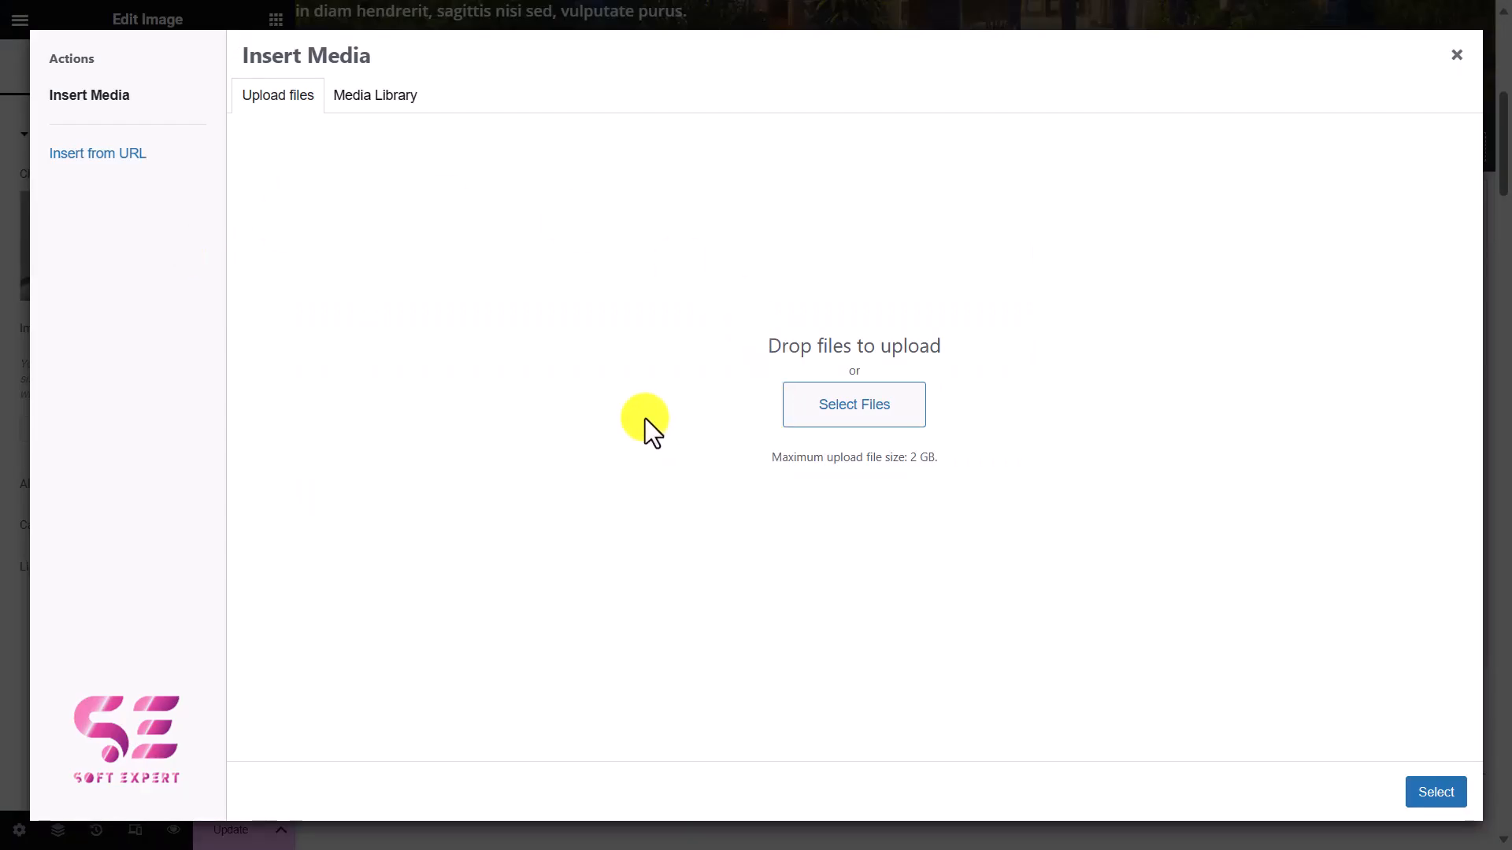
{"action": "left_click", "coordinate": [373, 107]}
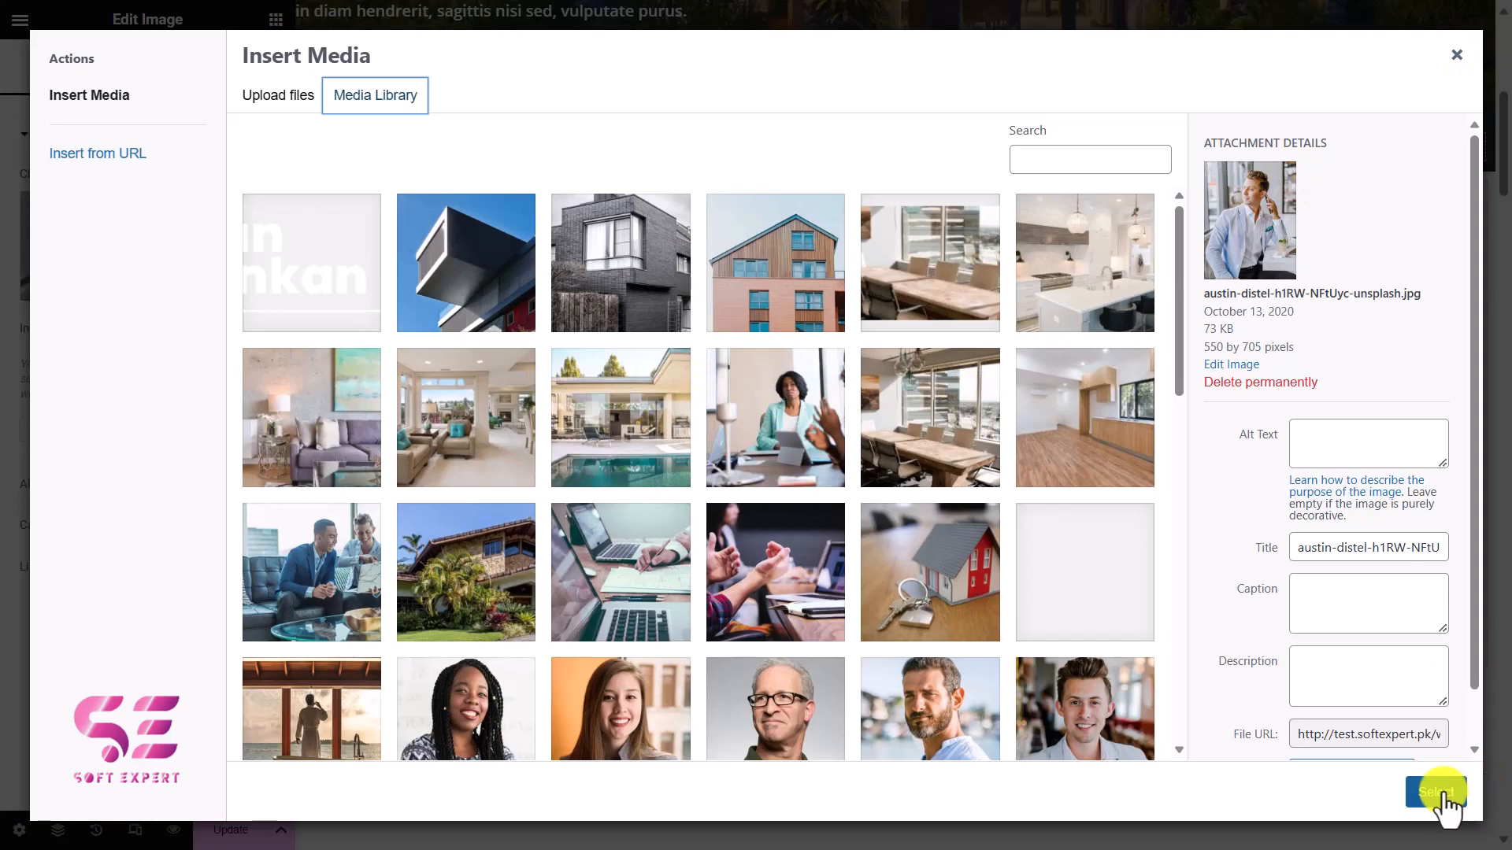
{"action": "left_click", "coordinate": [1435, 792]}
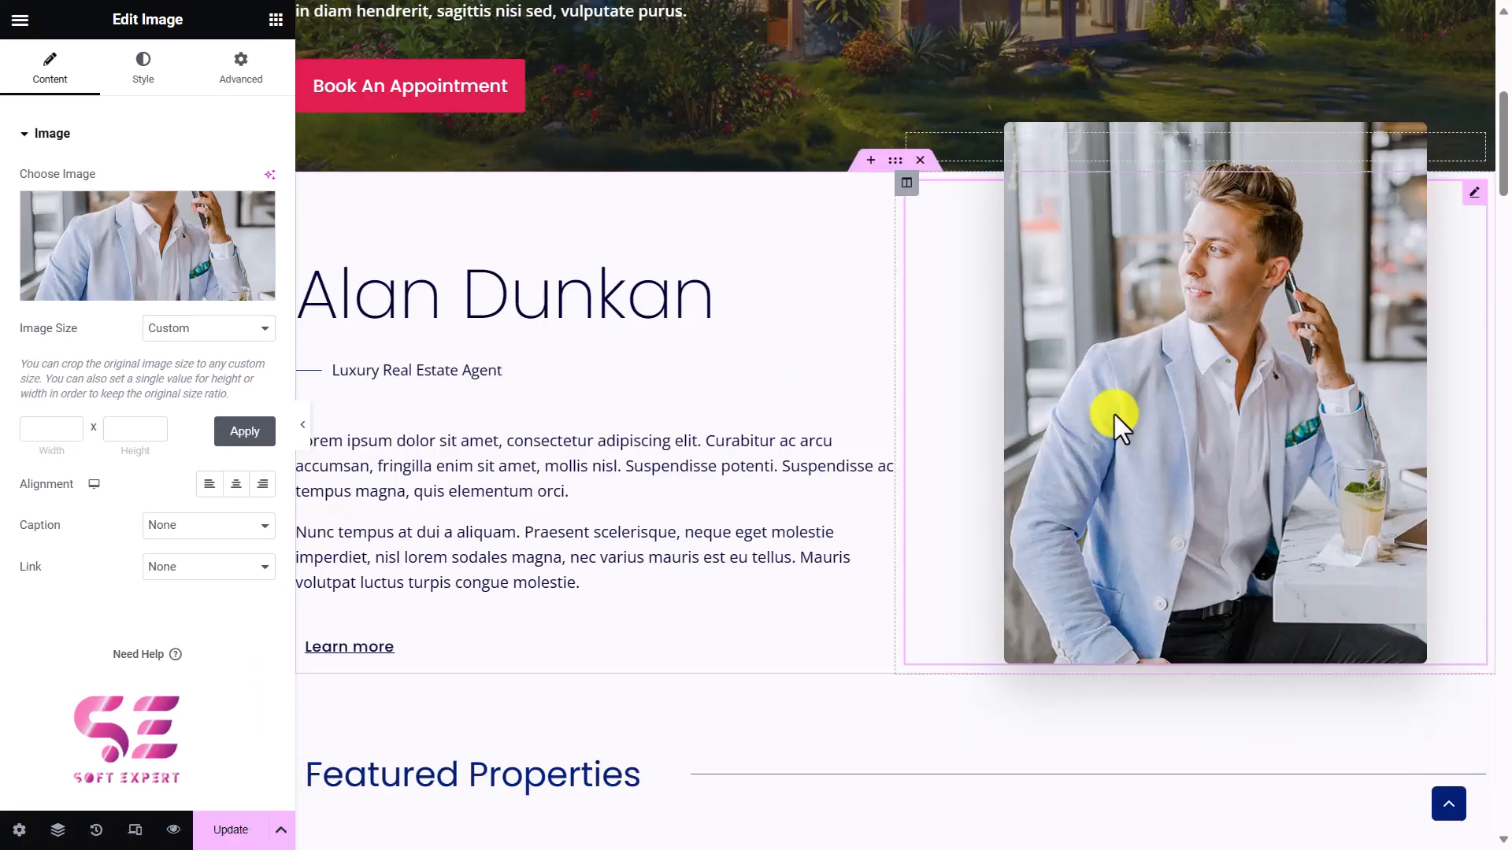
Inspect the agent section's name heading and biography text in the editor.
{"action": "left_click", "coordinate": [731, 303]}
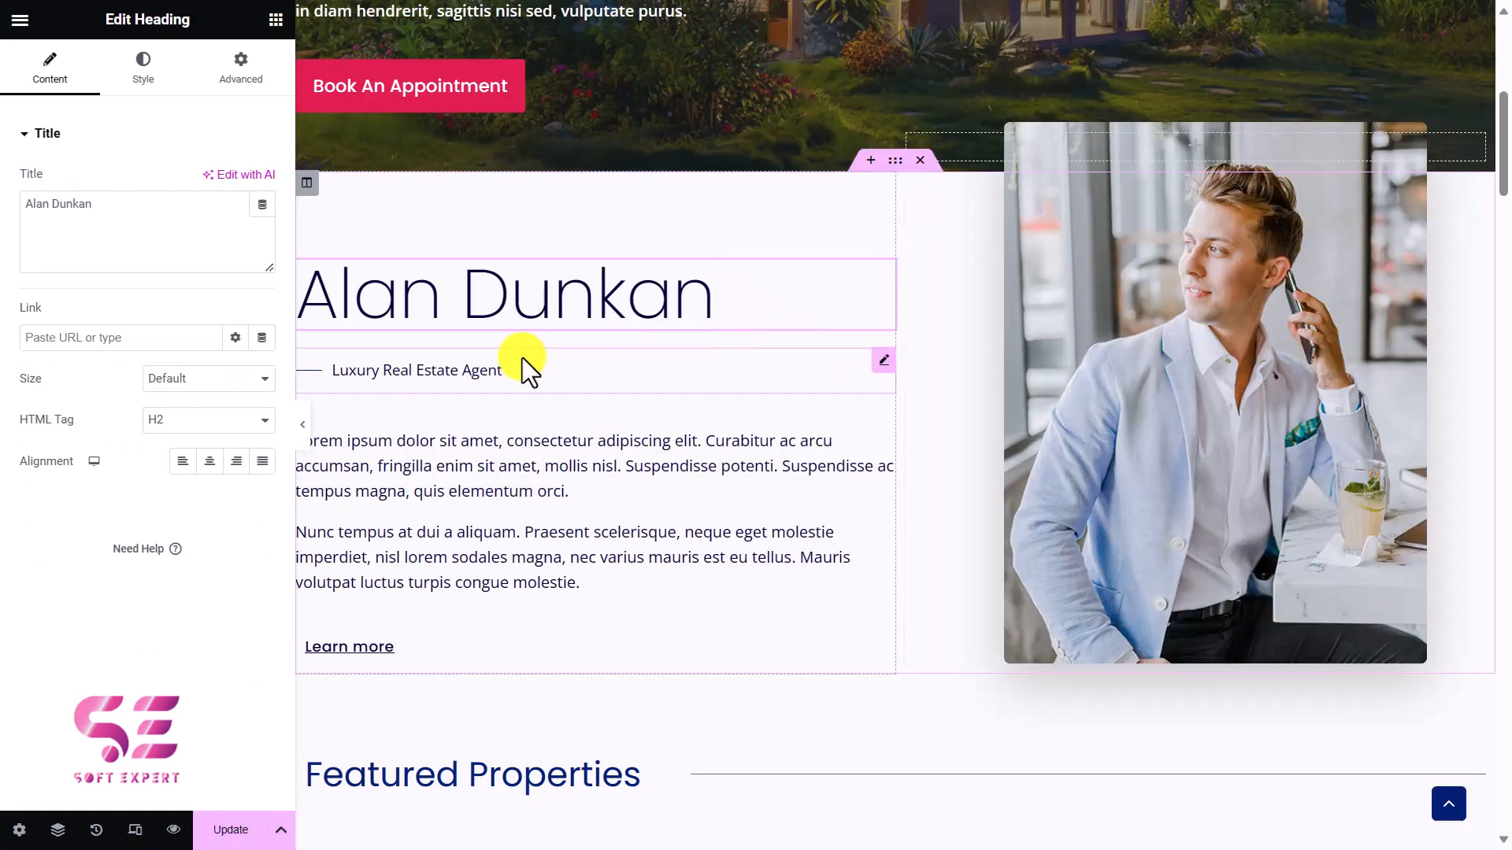
{"action": "left_click", "coordinate": [534, 528]}
{"action": "scroll", "coordinate": [604, 592], "scroll_direction": "down", "scroll_amount": 3}
{"action": "scroll", "coordinate": [604, 592], "scroll_direction": "down", "scroll_amount": 4}
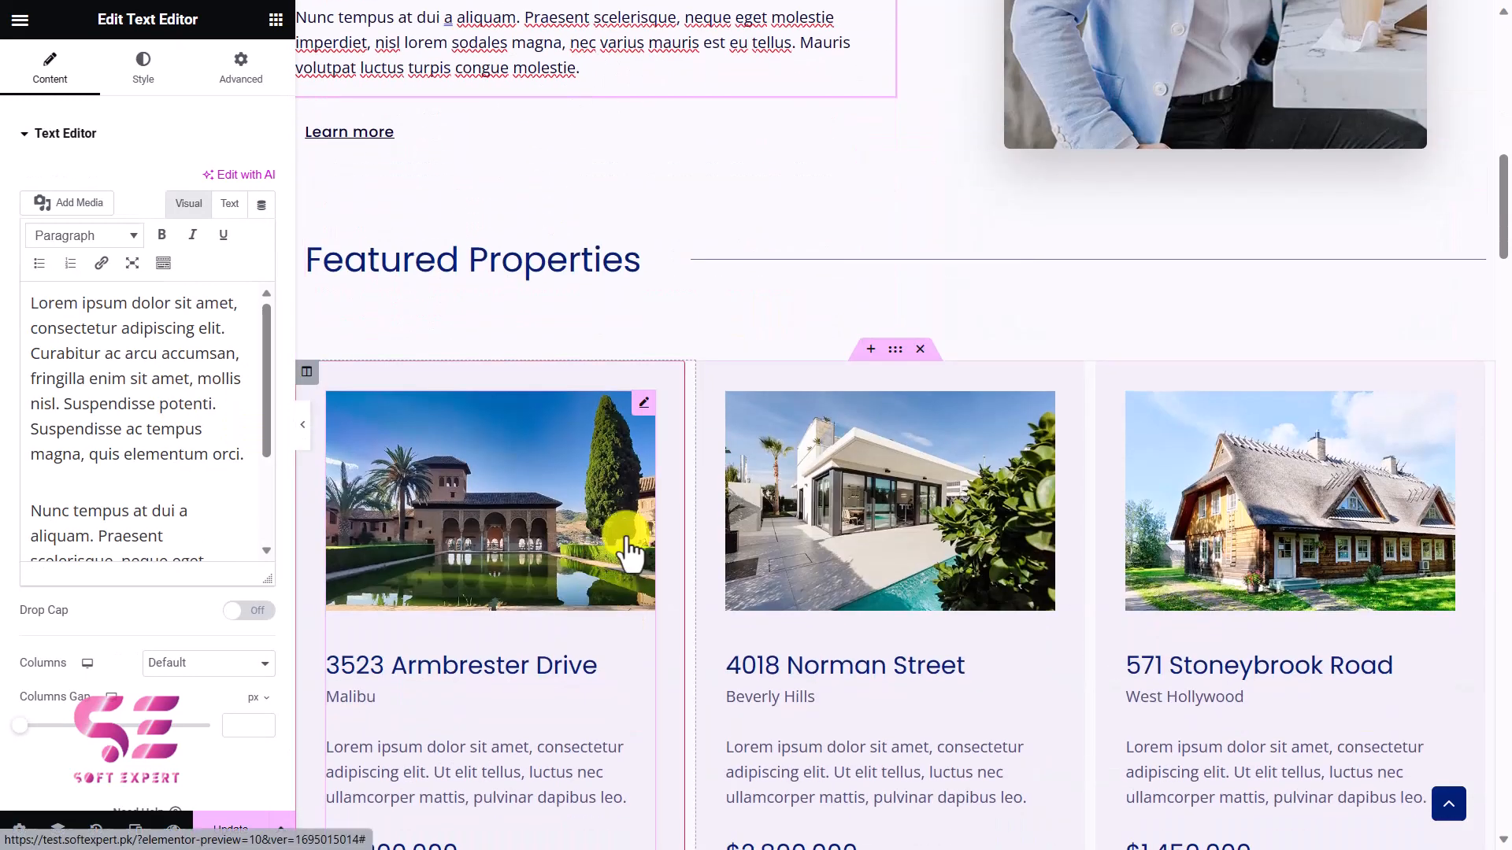
{"action": "left_click", "coordinate": [641, 402]}
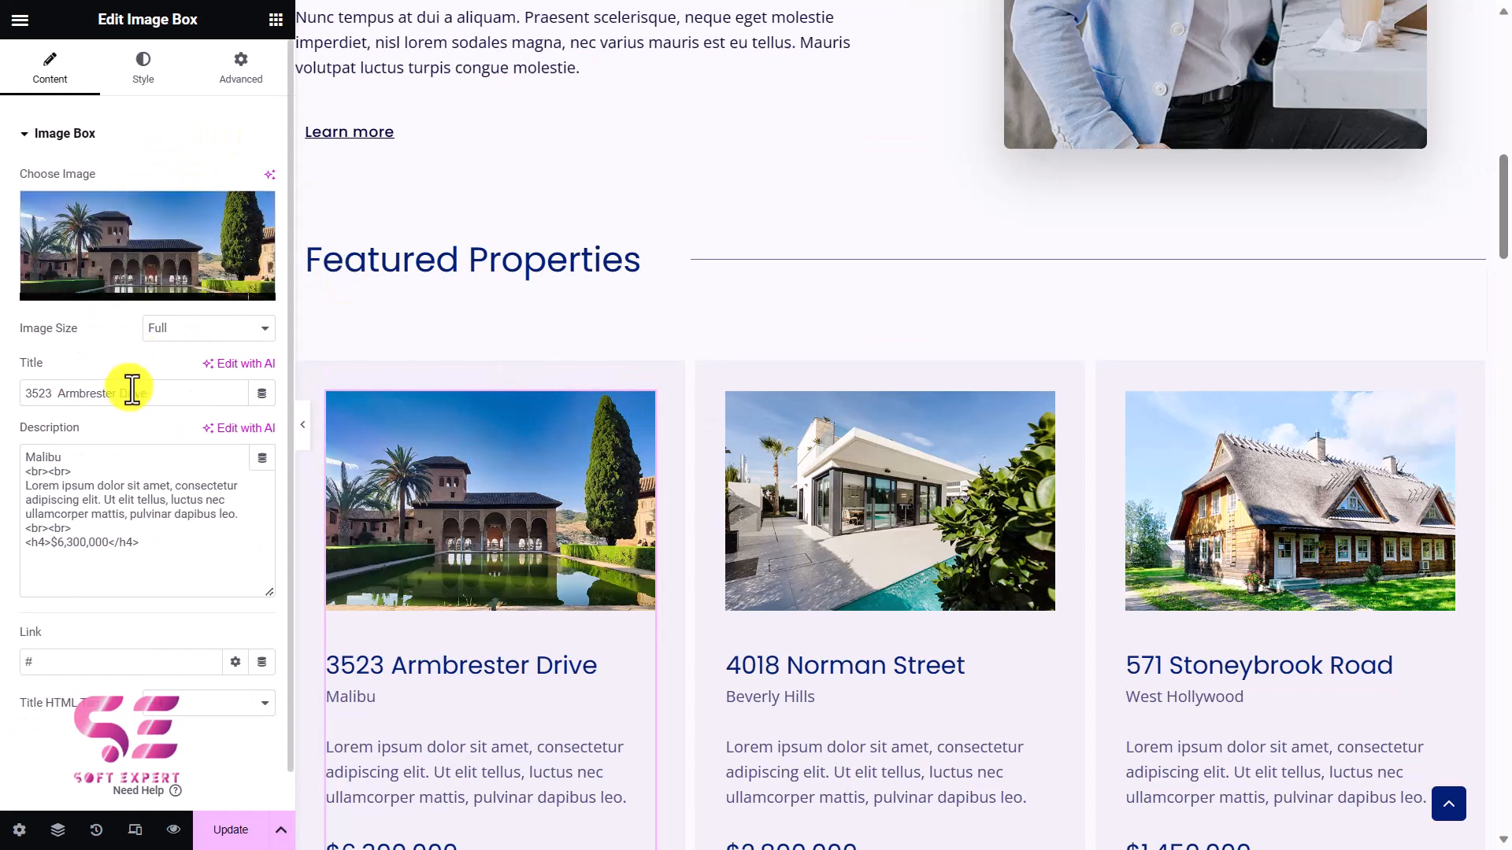
{"action": "left_click_drag", "start_coordinate": [151, 391], "coordinate": [28, 393]}
{"action": "left_click_drag", "start_coordinate": [144, 532], "coordinate": [61, 472]}
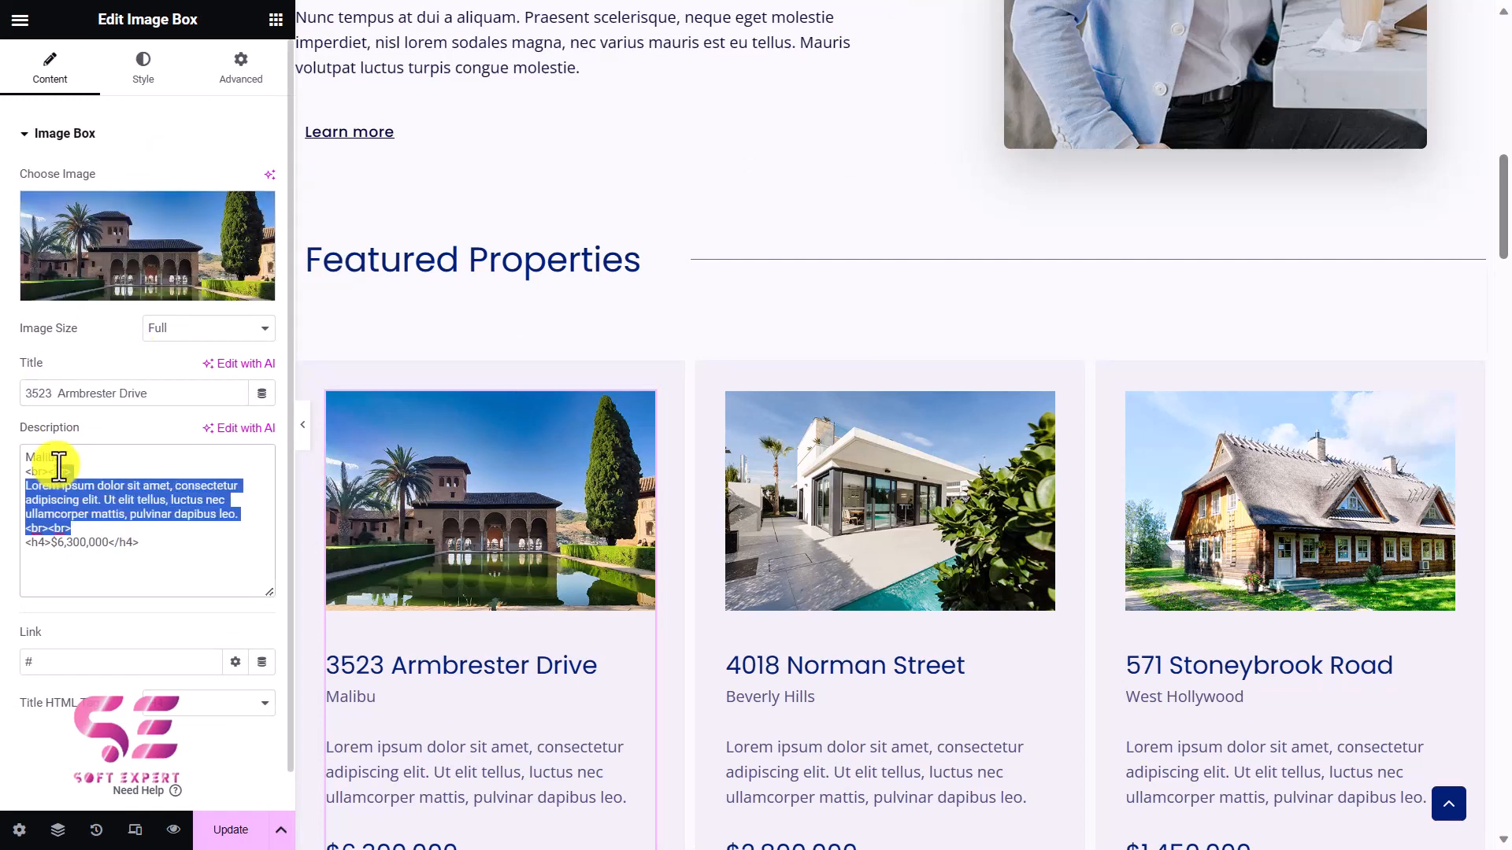
{"action": "left_click", "coordinate": [56, 472]}
{"action": "scroll", "coordinate": [525, 442], "scroll_direction": "down", "scroll_amount": 2}
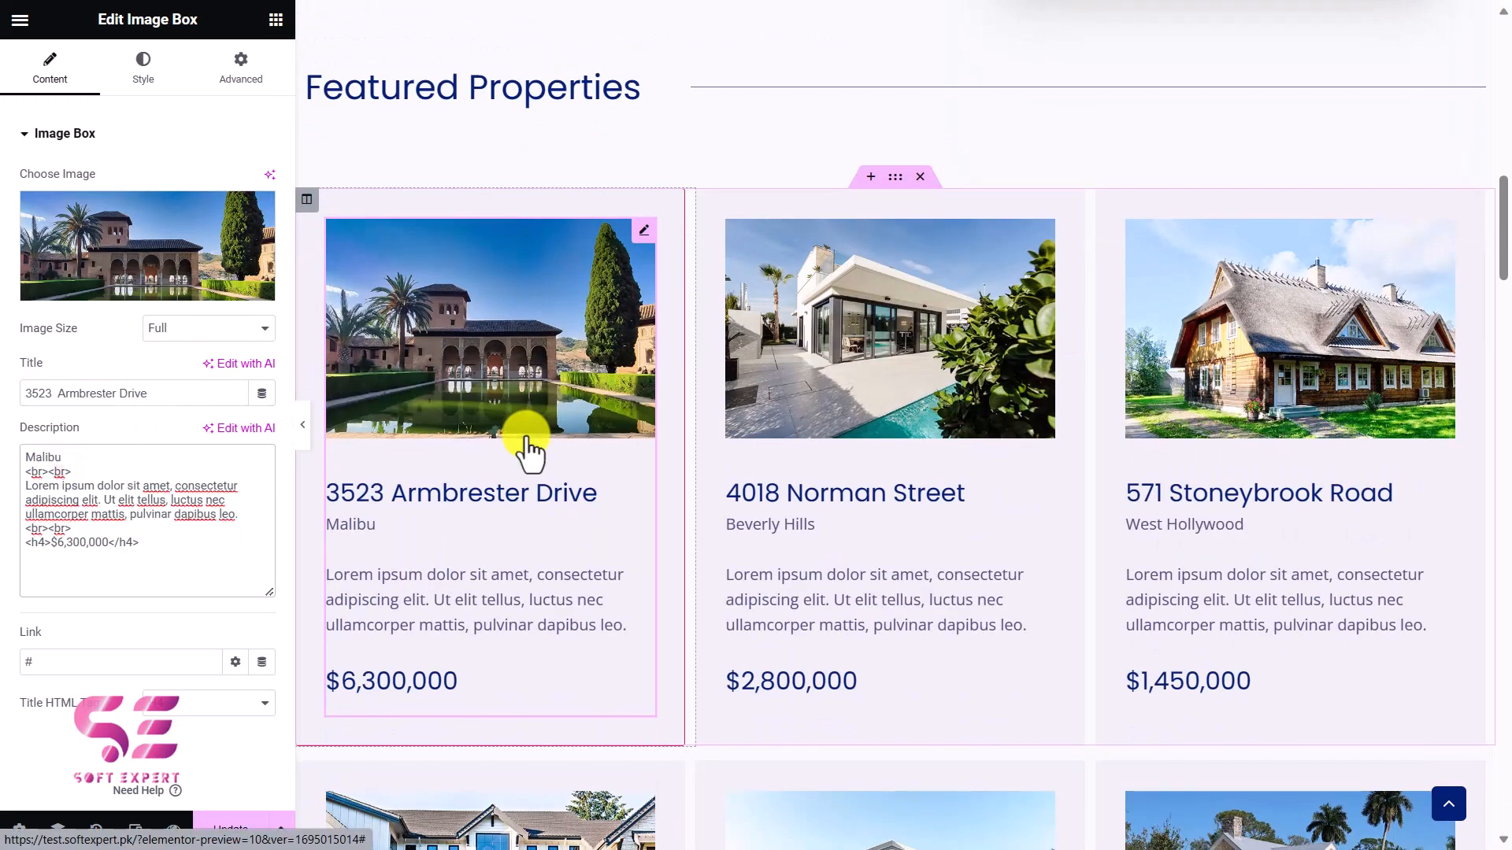
{"action": "scroll", "coordinate": [596, 469], "scroll_direction": "down", "scroll_amount": 2}
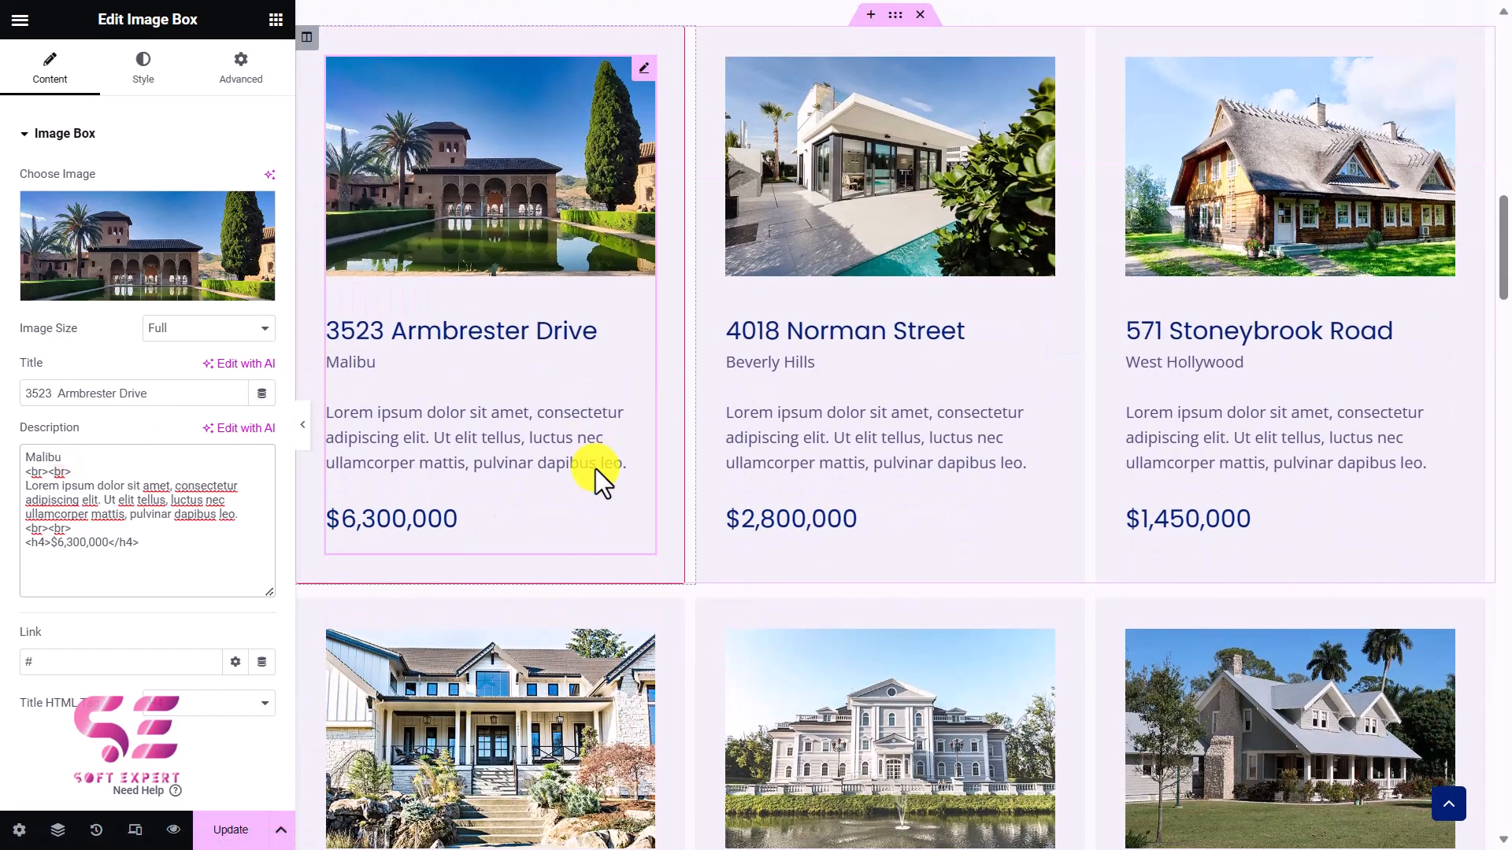
{"action": "scroll", "coordinate": [638, 361], "scroll_direction": "down", "scroll_amount": 15}
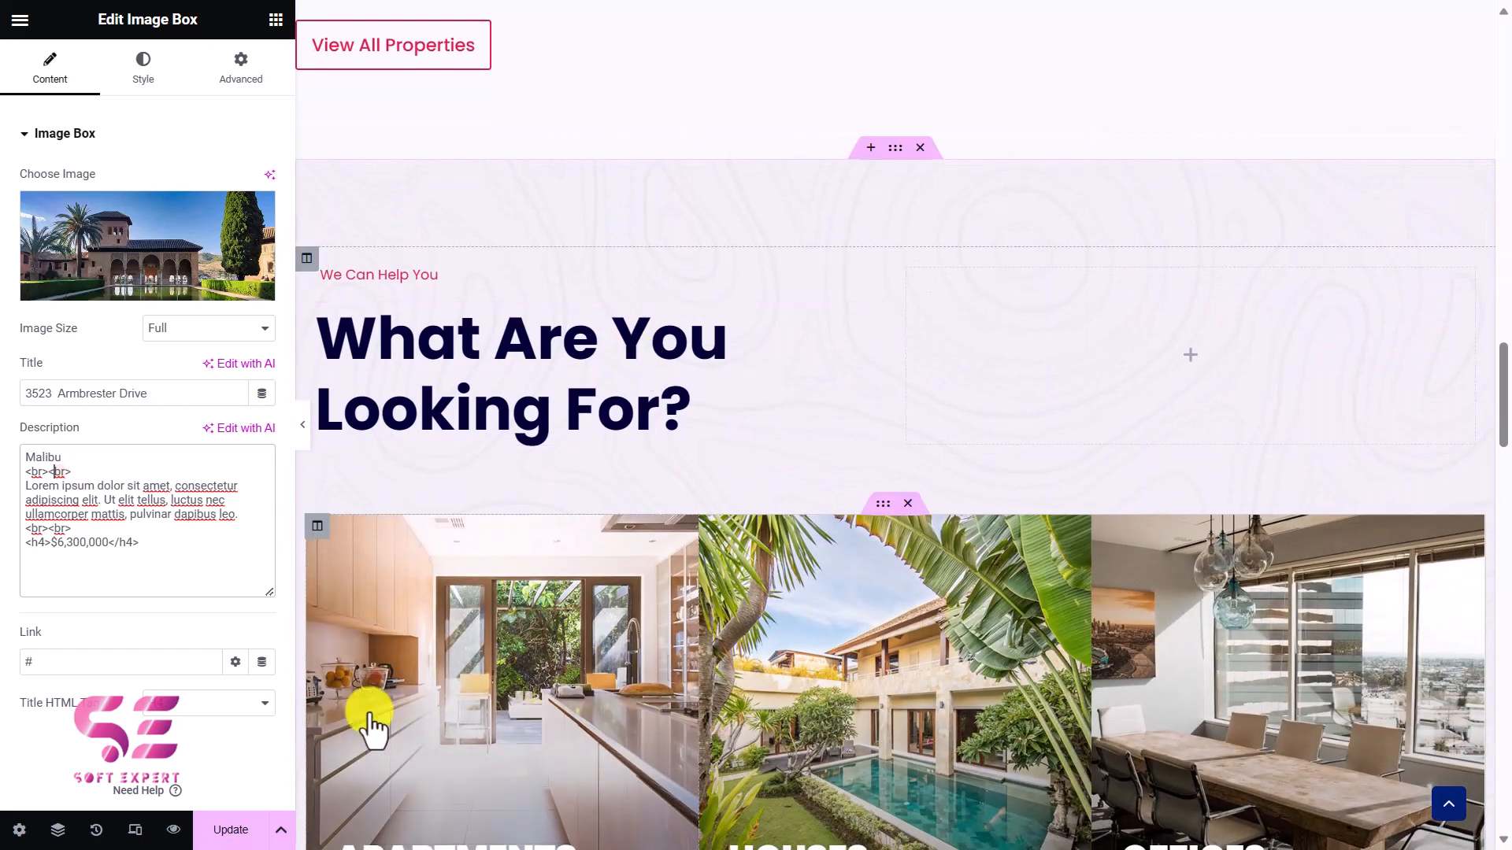
Save the homepage, check it from header to footer, and preview the changes on the live site.
{"action": "left_click", "coordinate": [236, 830]}
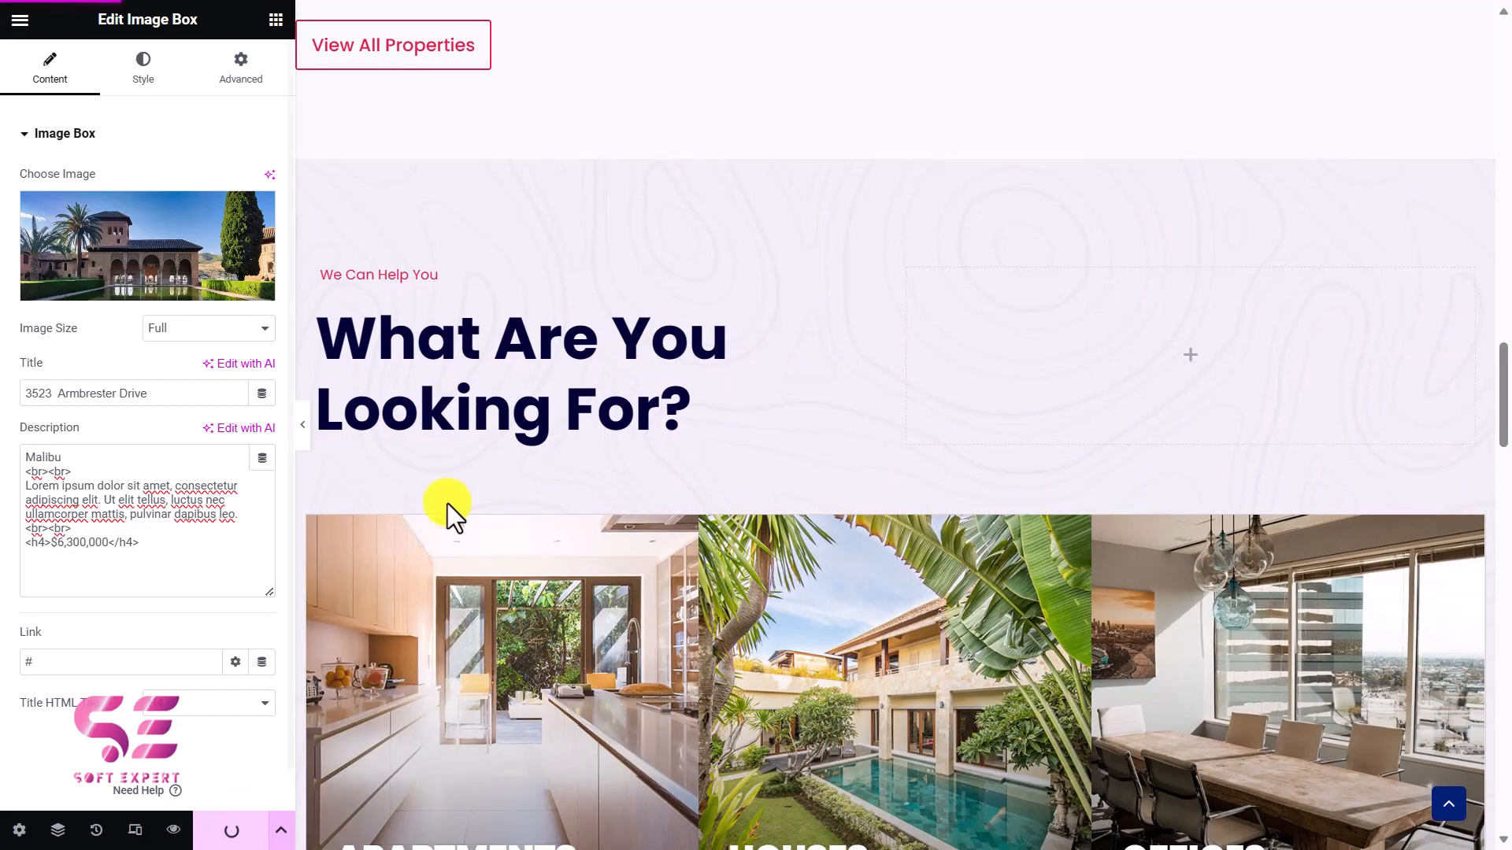
{"action": "scroll", "coordinate": [523, 370], "scroll_direction": "up", "scroll_amount": 15}
{"action": "scroll", "coordinate": [523, 370], "scroll_direction": "up", "scroll_amount": 6}
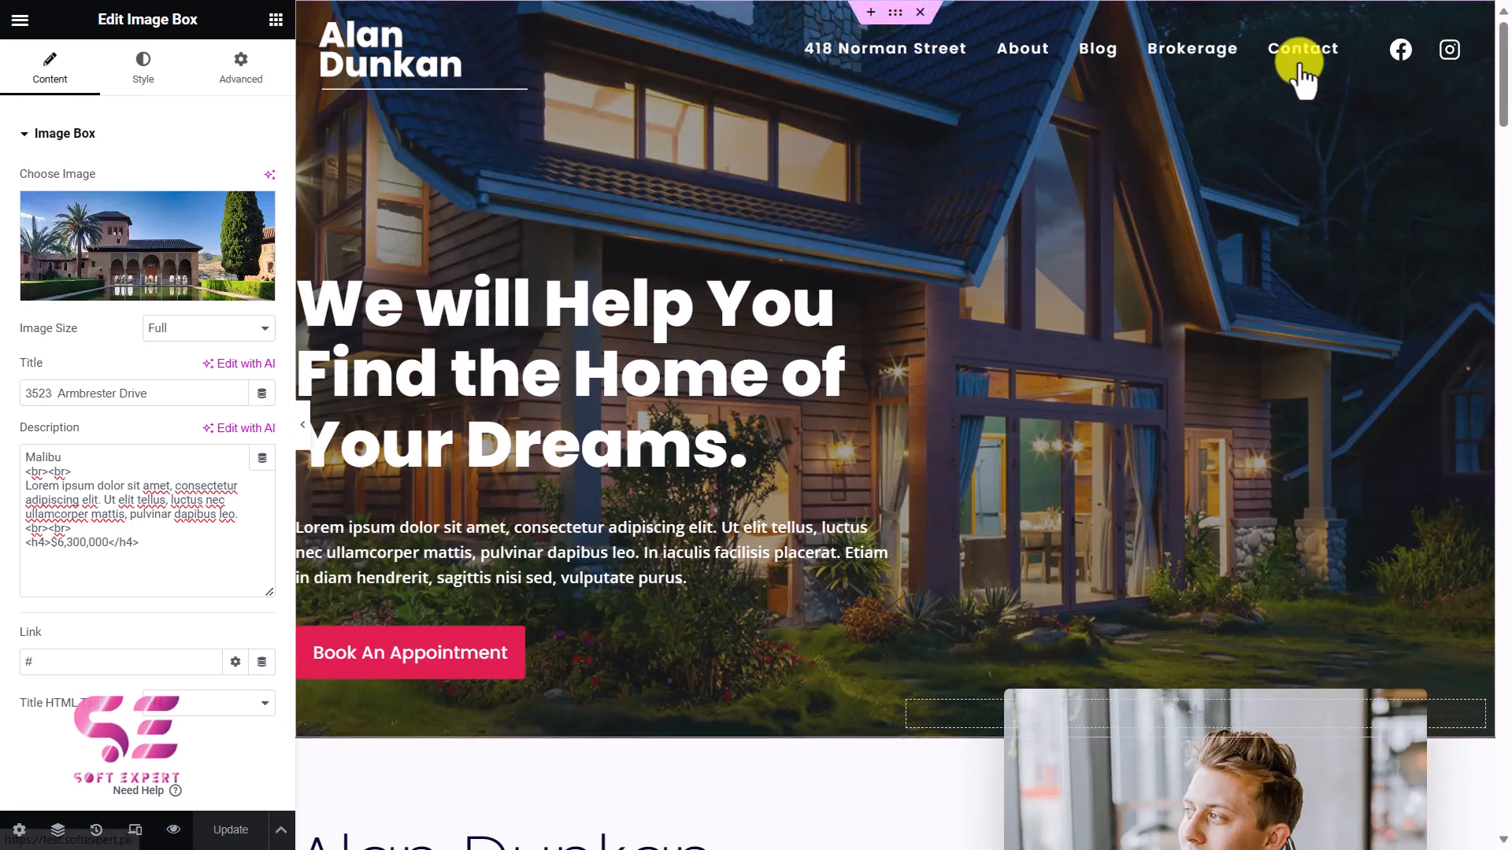
{"action": "left_click_drag", "start_coordinate": [1504, 72], "coordinate": [1504, 840]}
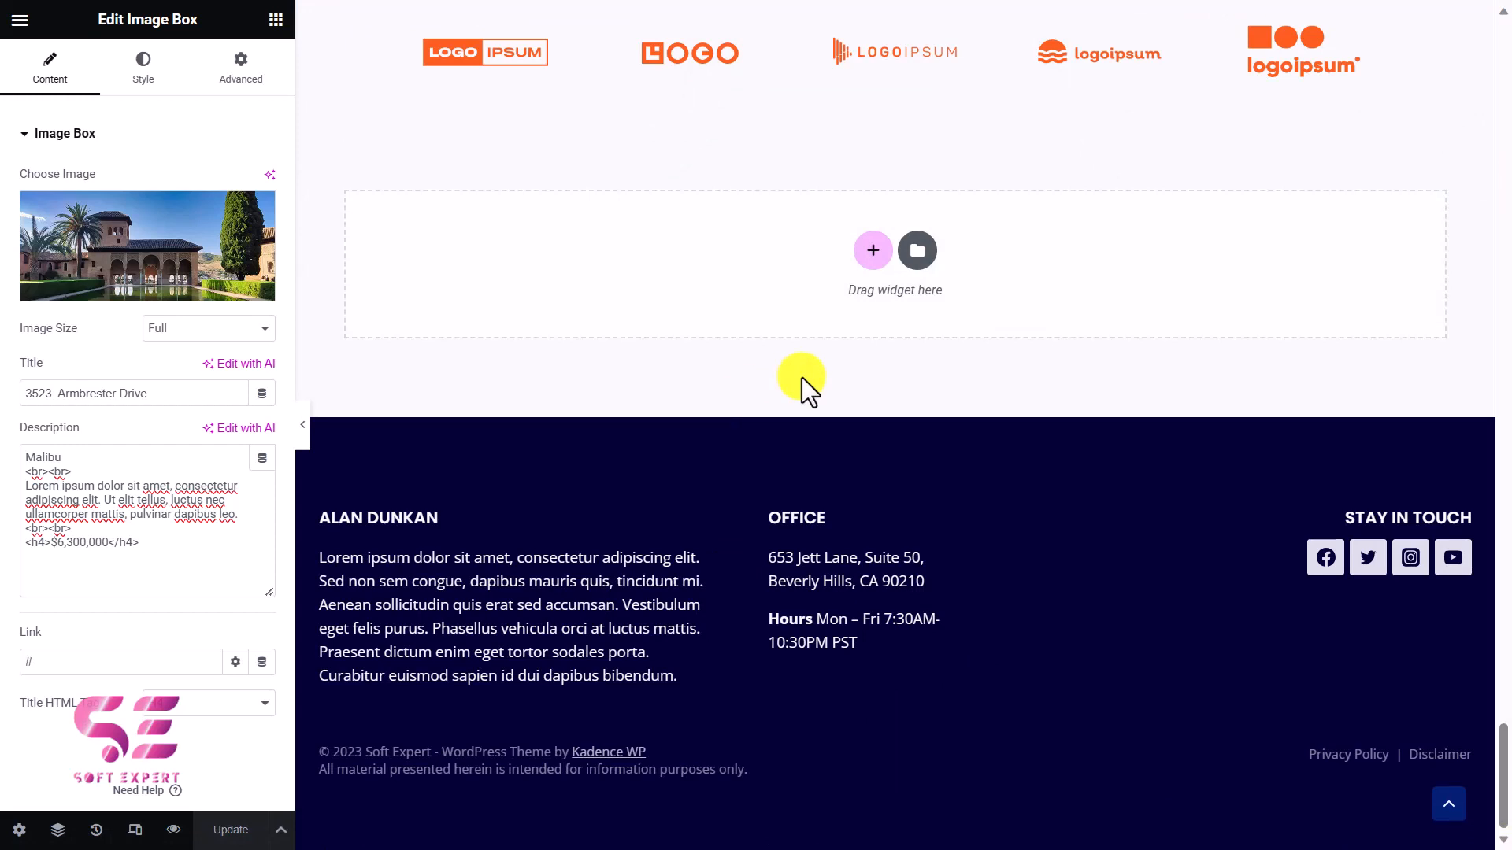
{"action": "left_click", "coordinate": [170, 830]}
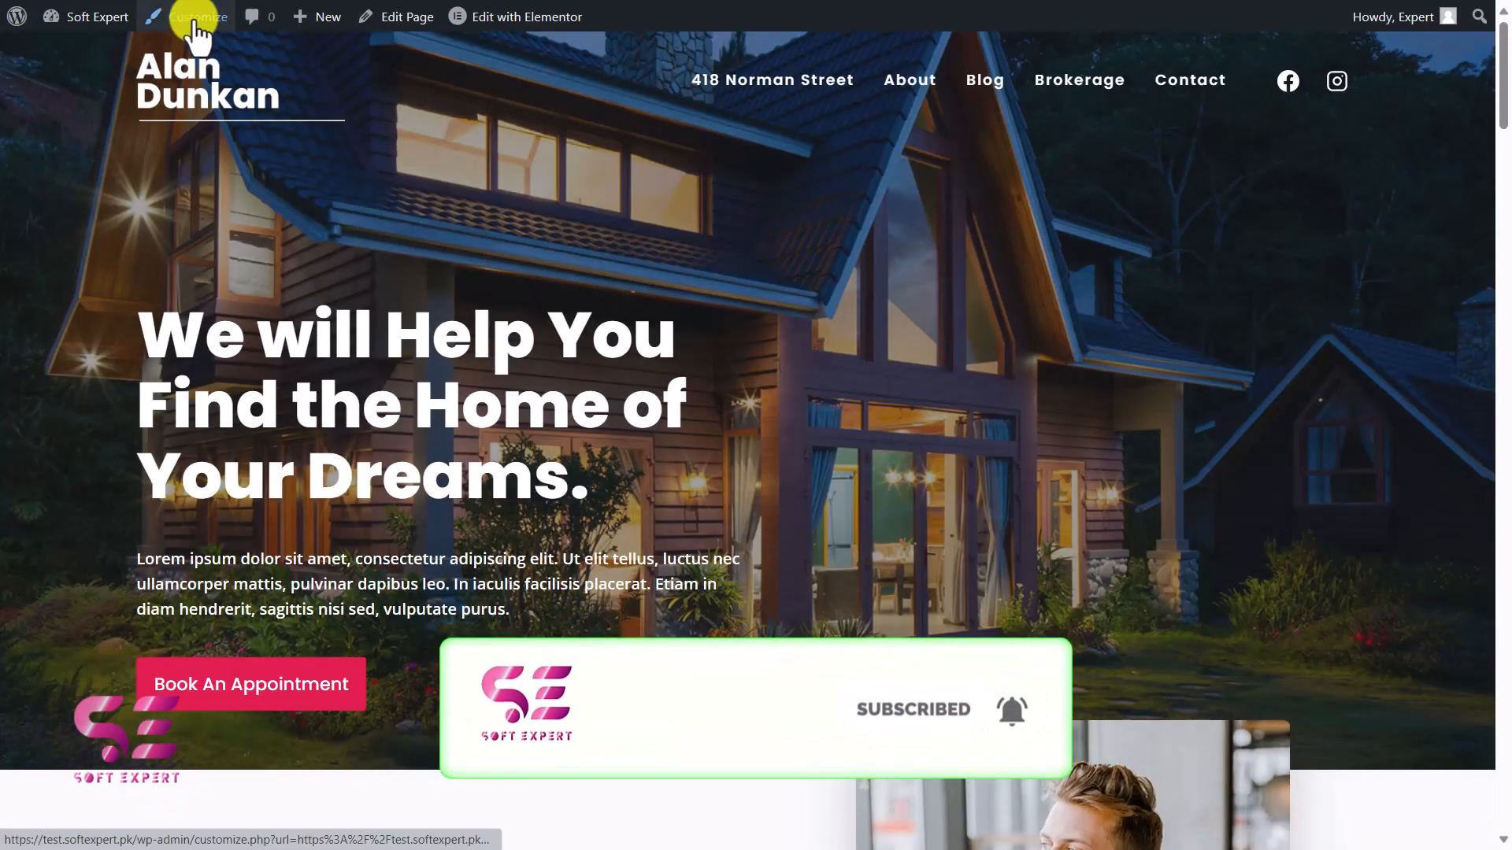
Open the theme Customizer and review the button settings under Colors & Fonts.
{"action": "left_click", "coordinate": [197, 17]}
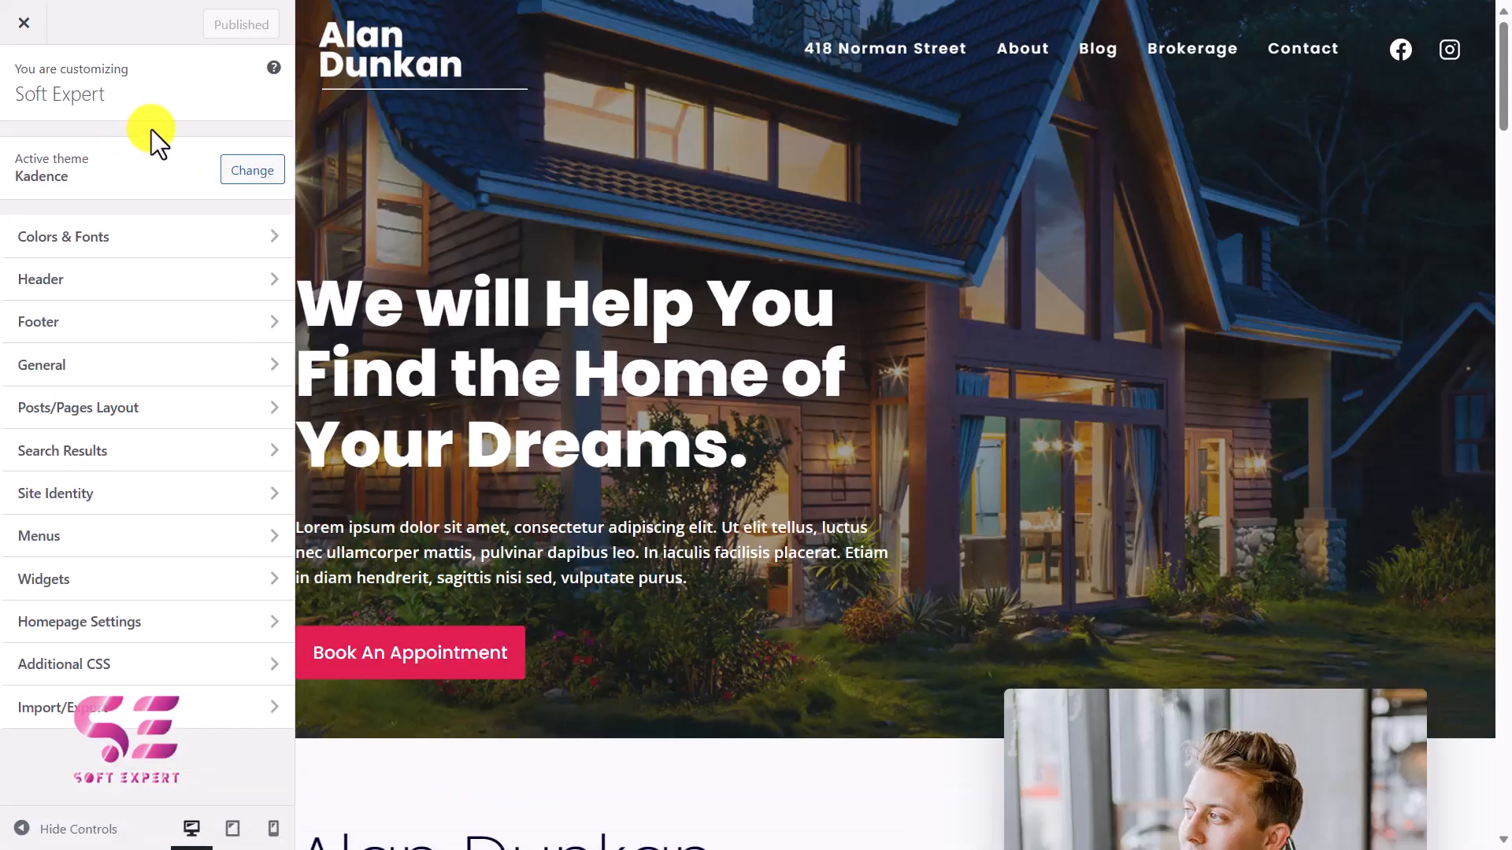
{"action": "left_click", "coordinate": [106, 240]}
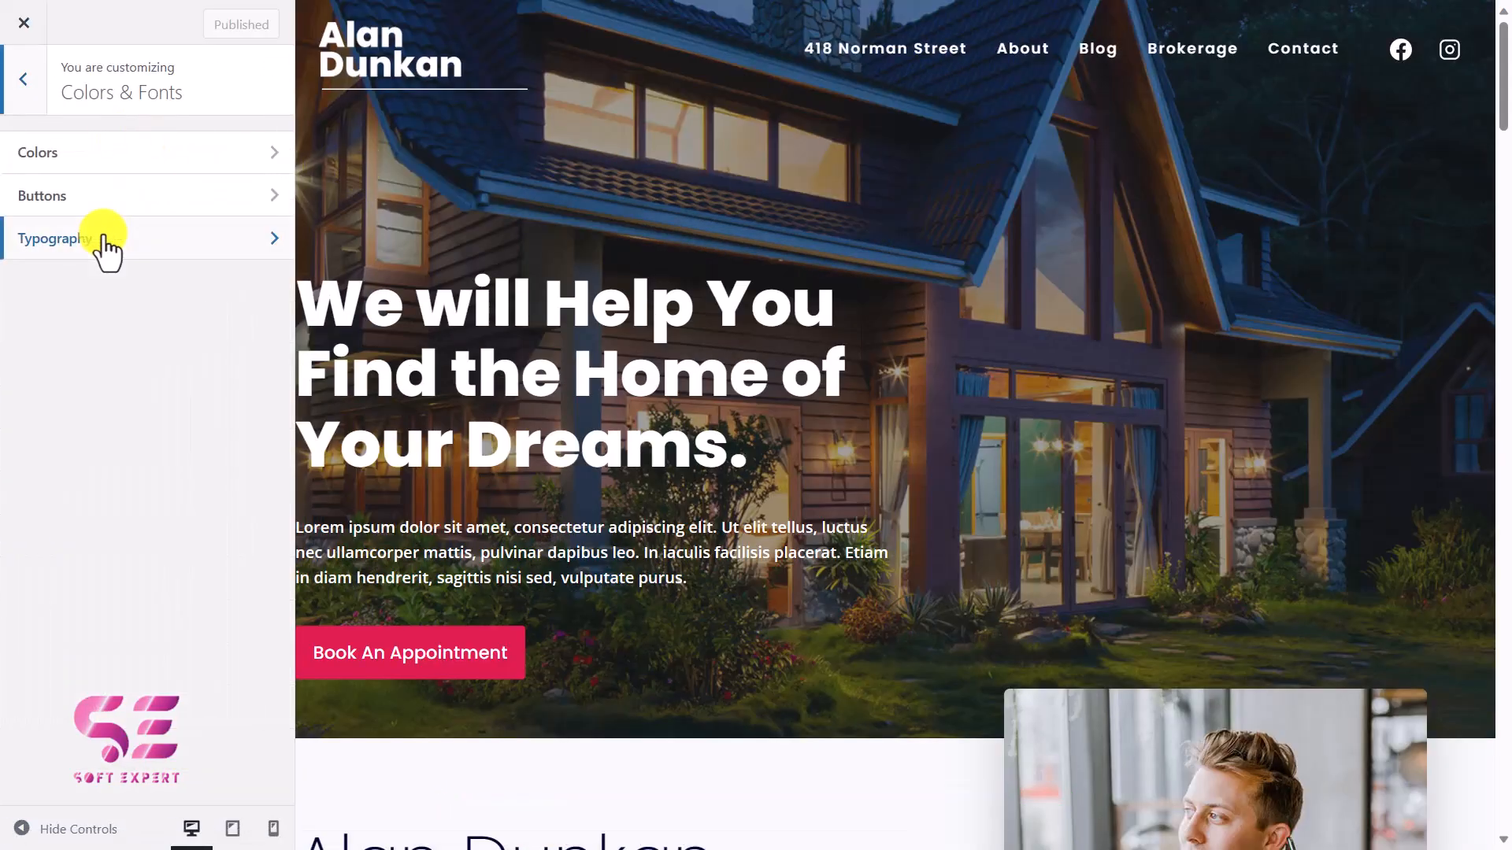
{"action": "left_click", "coordinate": [48, 217]}
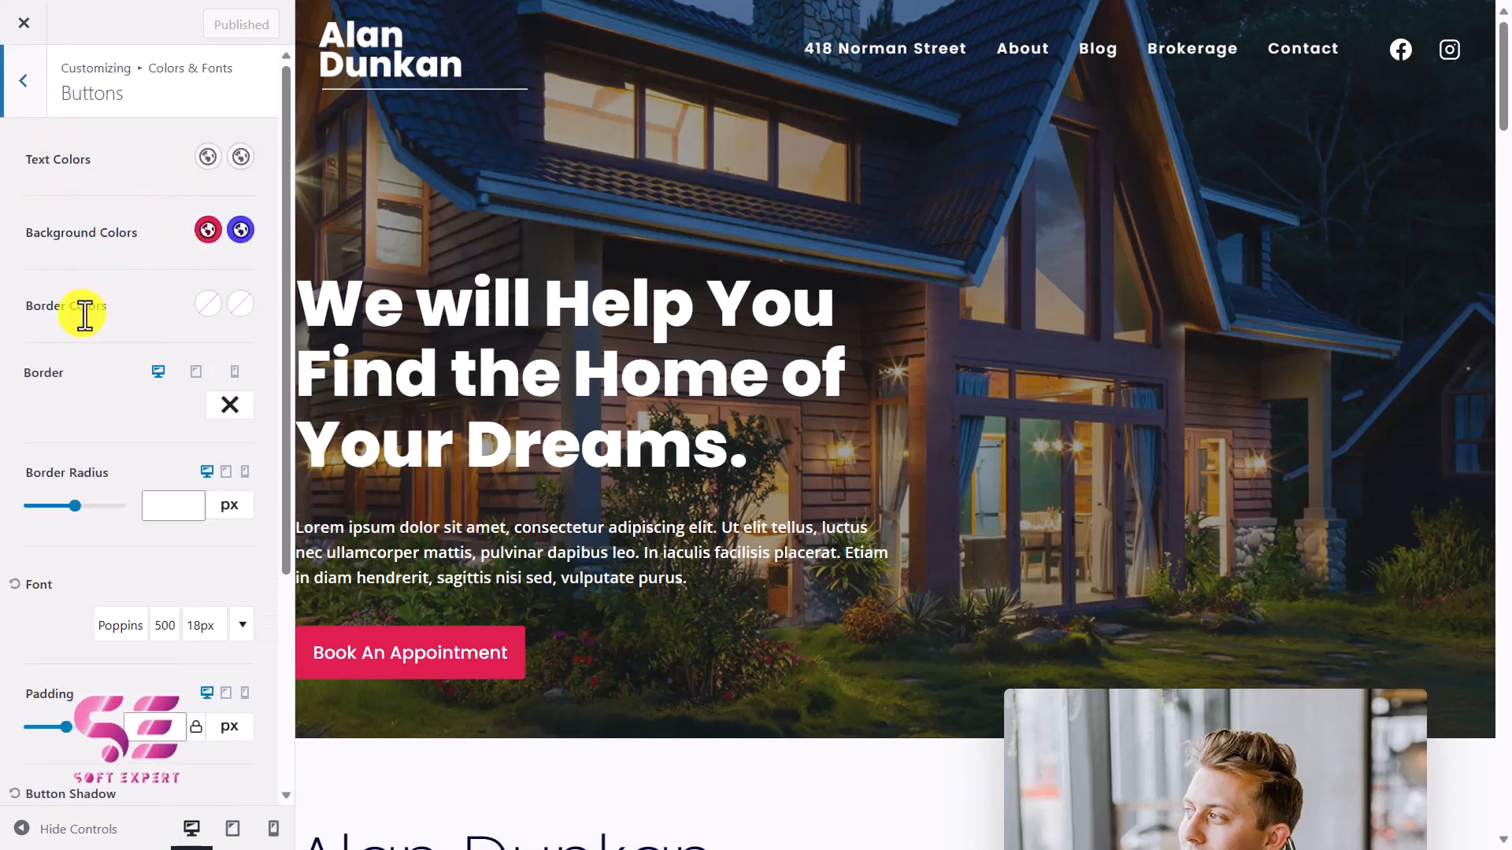
{"action": "left_click", "coordinate": [33, 102]}
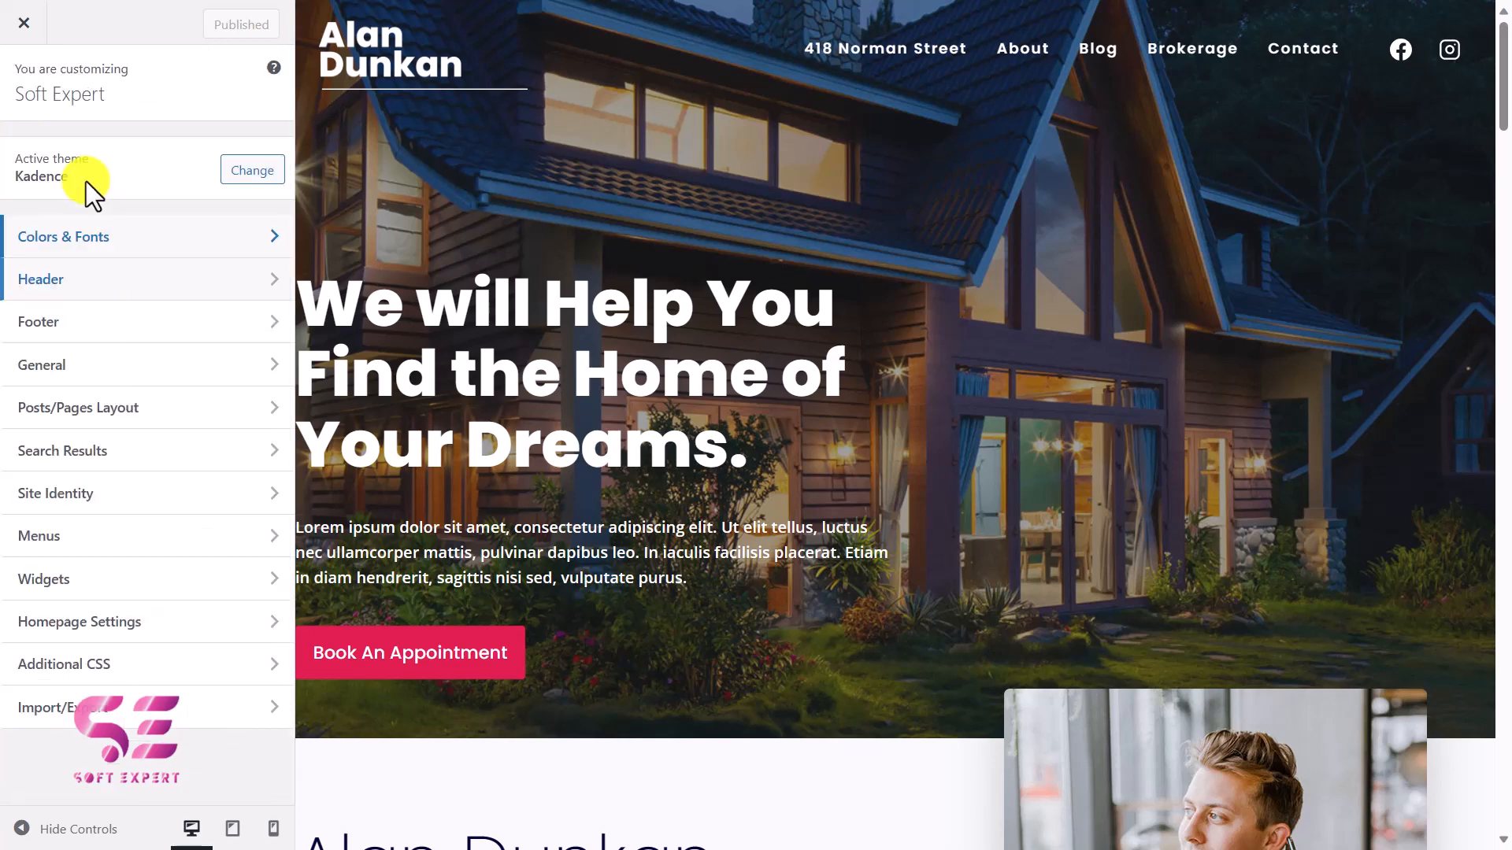
Open the header's logo settings and look at the option for replacing the logo.
{"action": "left_click", "coordinate": [71, 292]}
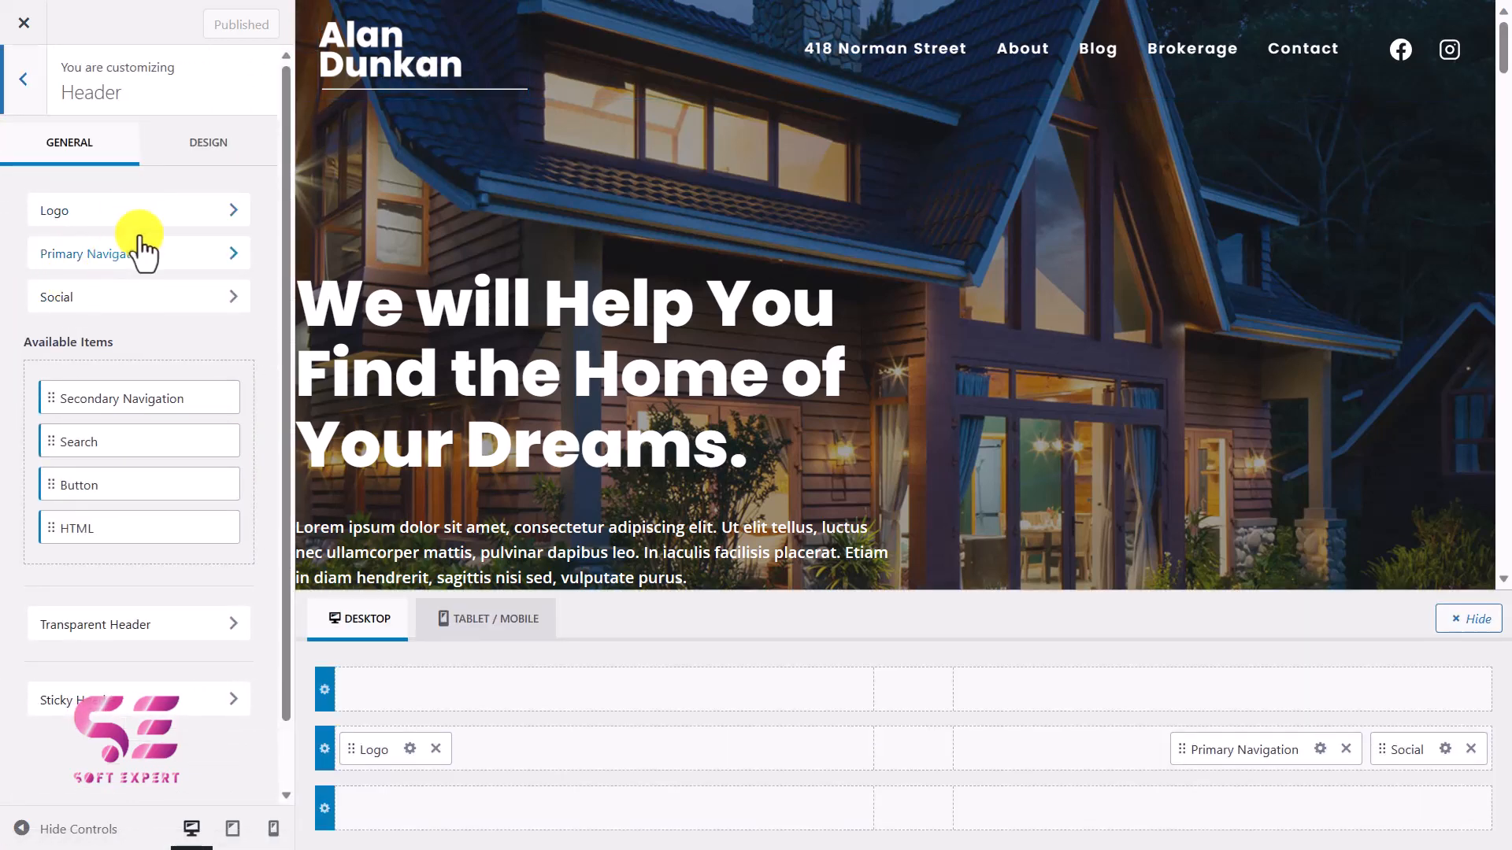
{"action": "left_click", "coordinate": [313, 36]}
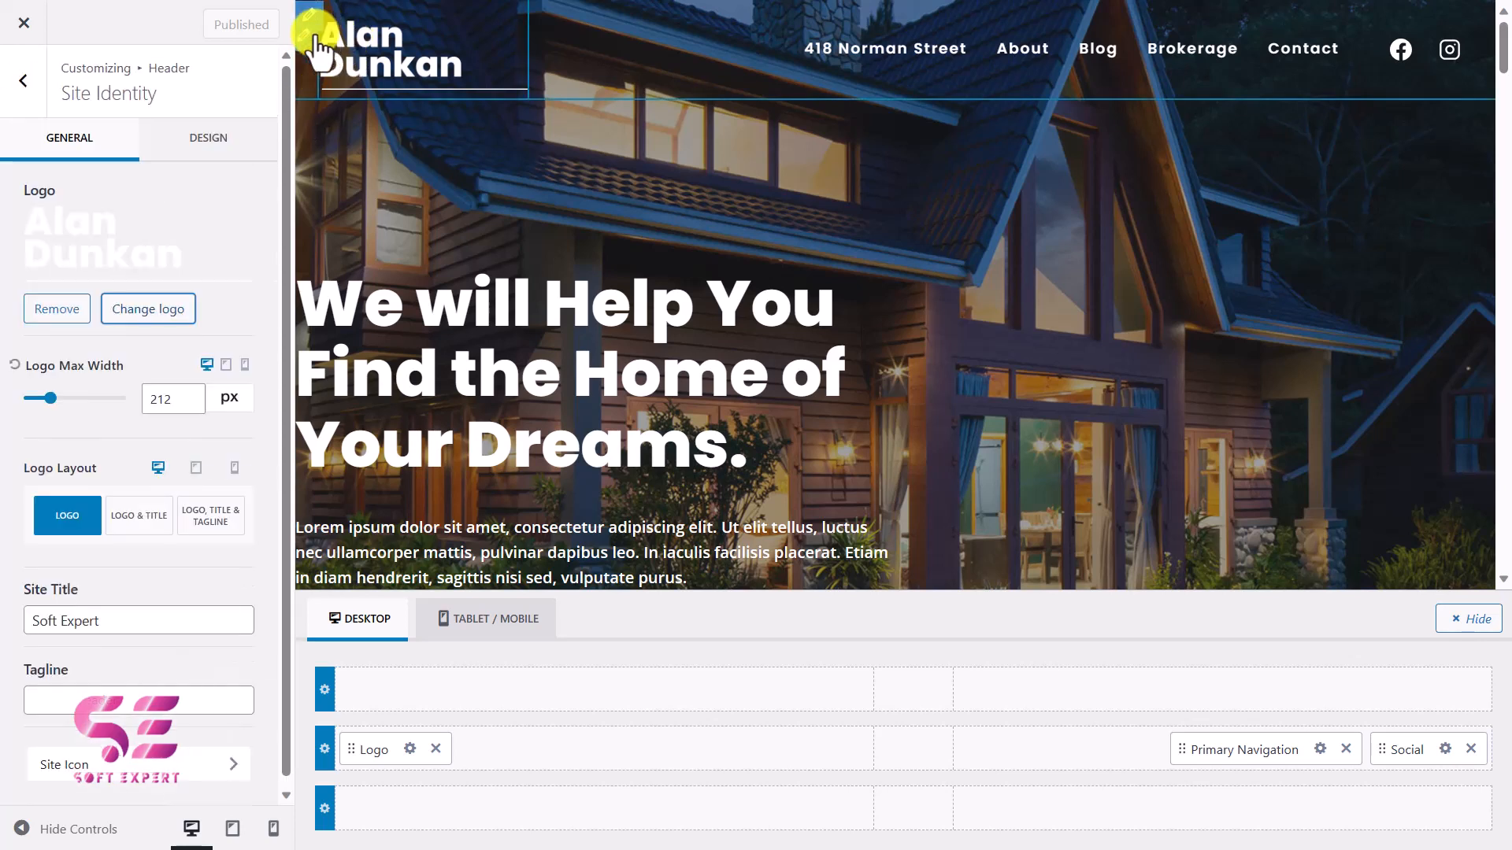
{"action": "left_click", "coordinate": [130, 311]}
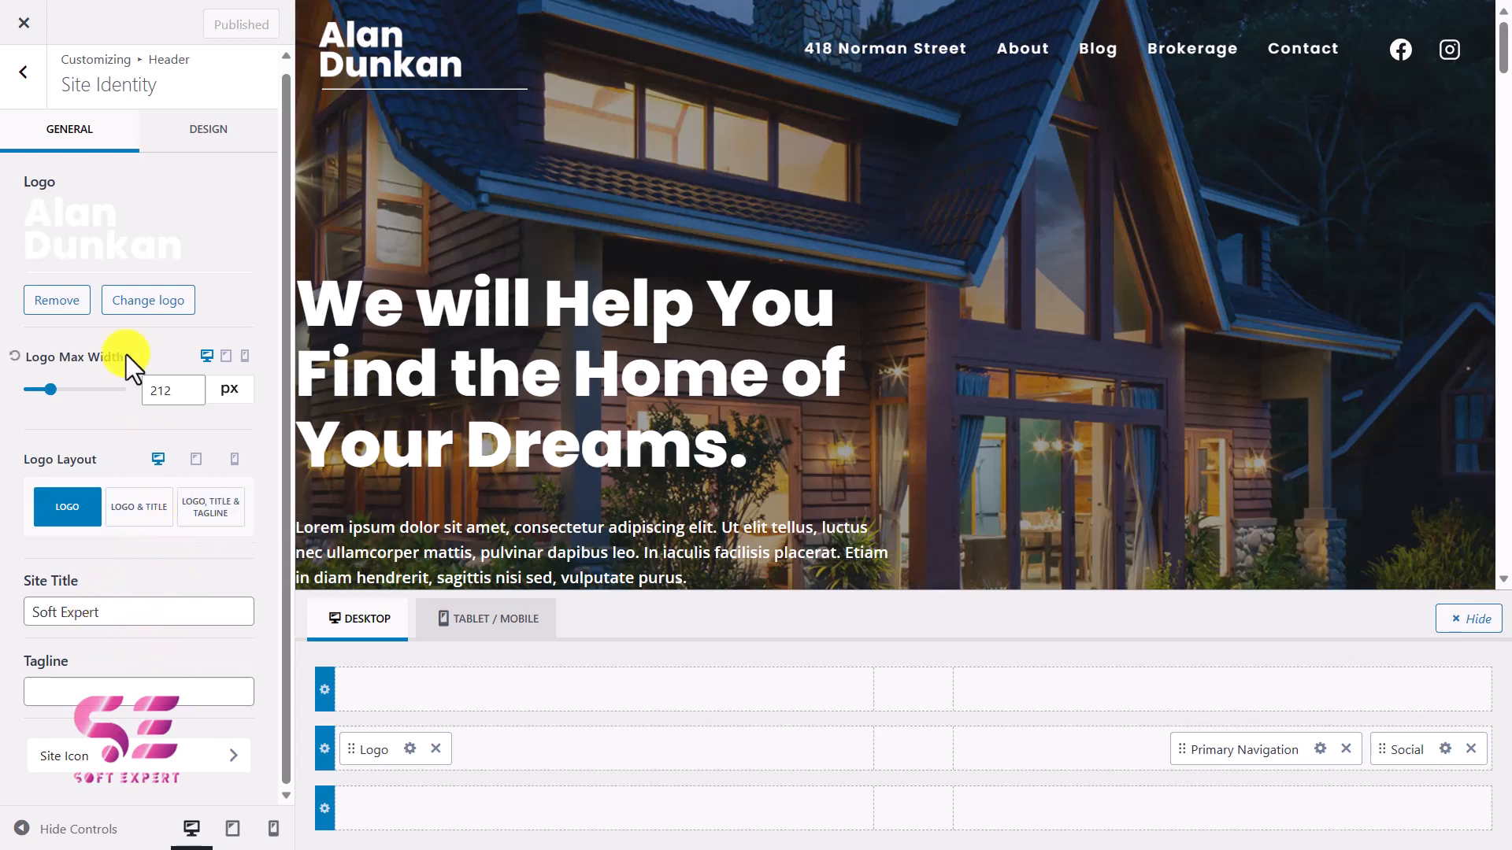
Review the header's Primary Navigation settings and the header's overall design options.
{"action": "left_click", "coordinate": [23, 72]}
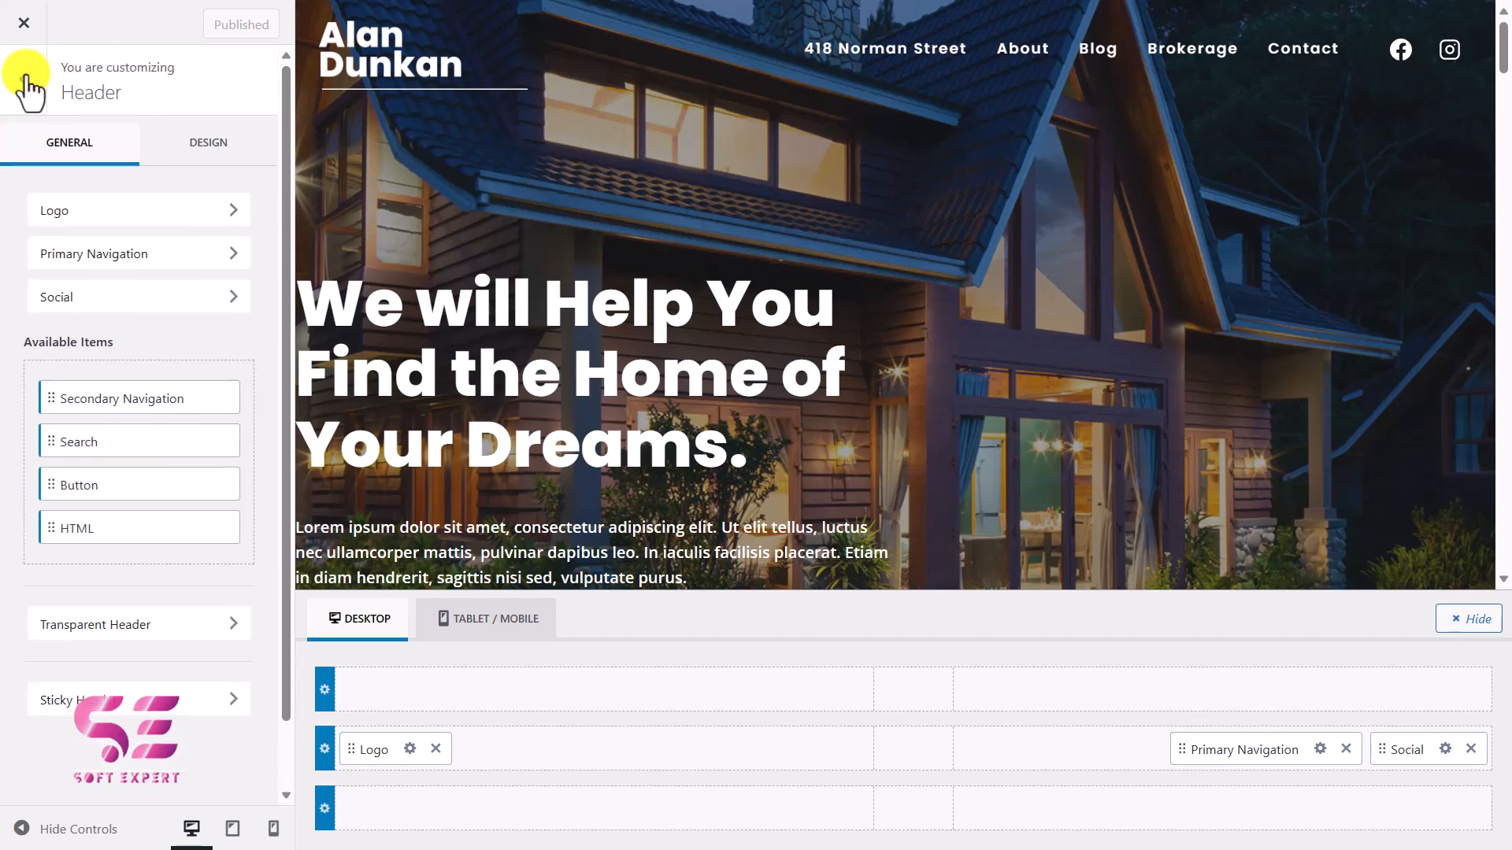
{"action": "left_click", "coordinate": [161, 256]}
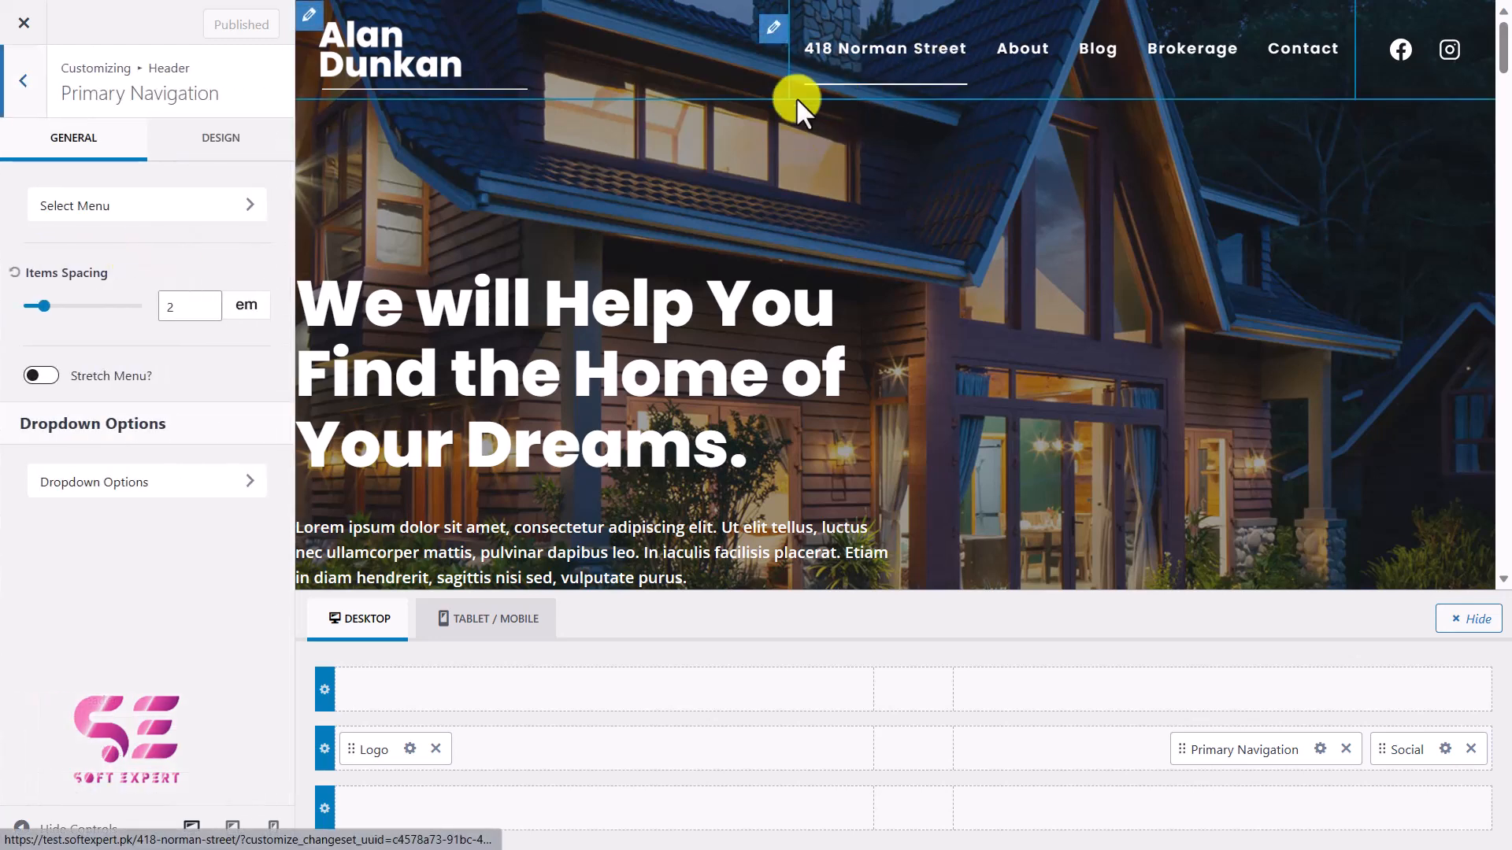
{"action": "left_click", "coordinate": [181, 492]}
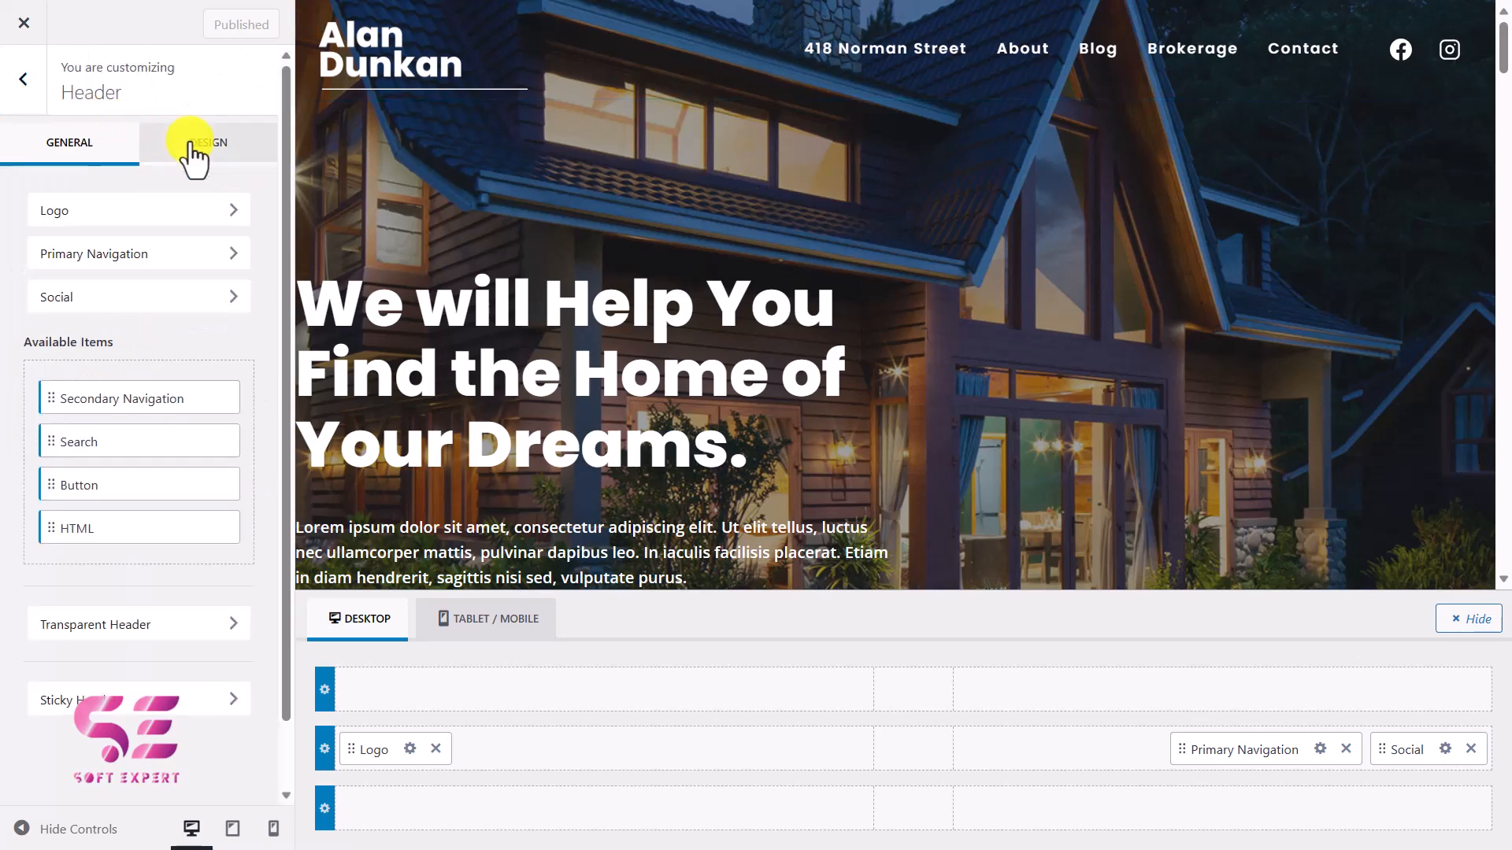
{"action": "left_click", "coordinate": [189, 145]}
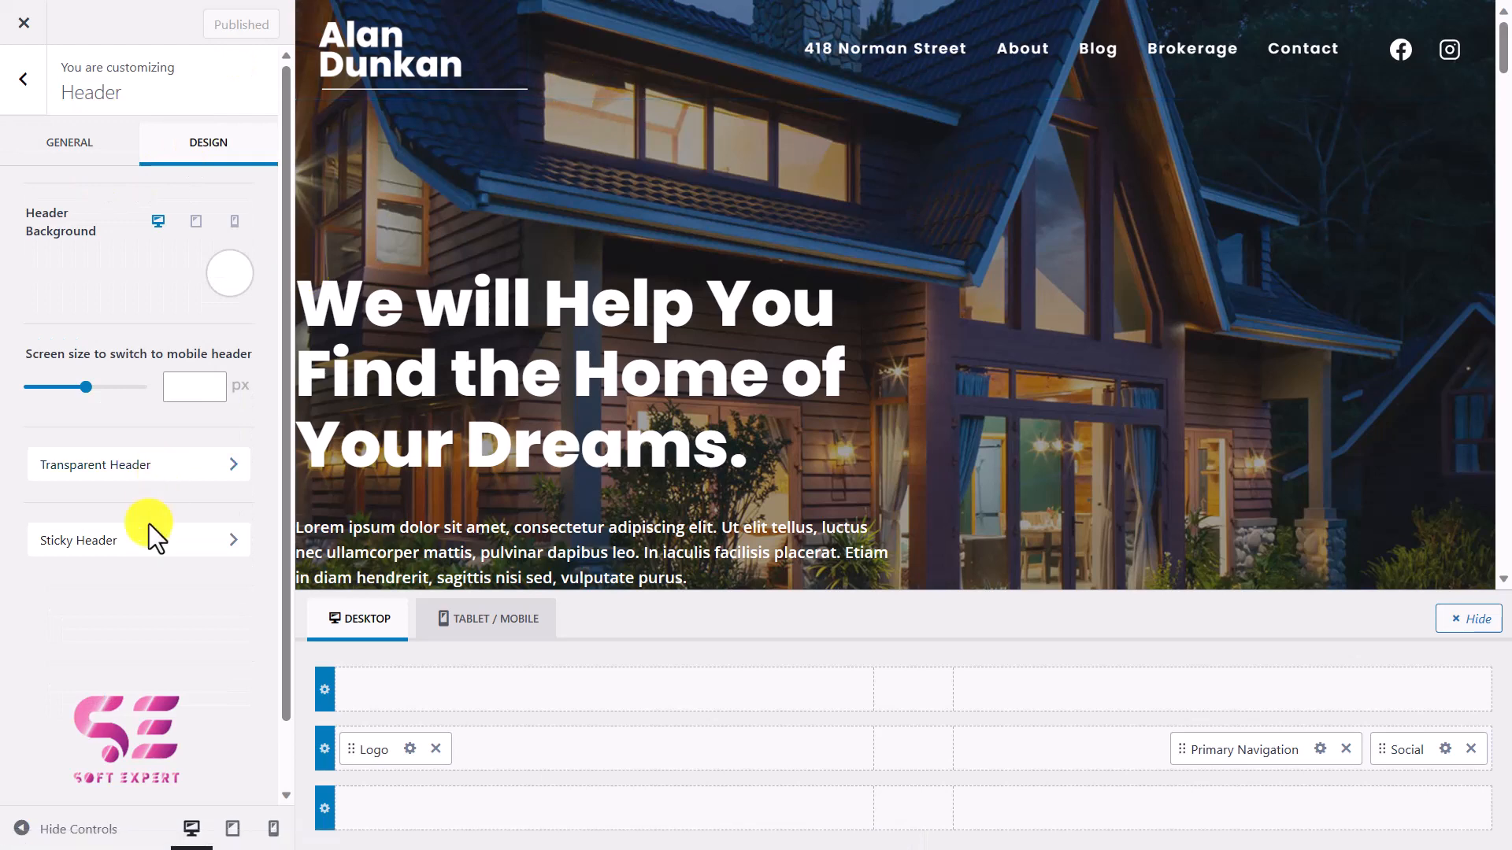
Try the sticky header with Yes - Only Main Row, check it in the preview, and set it back to No.
{"action": "left_click", "coordinate": [150, 543]}
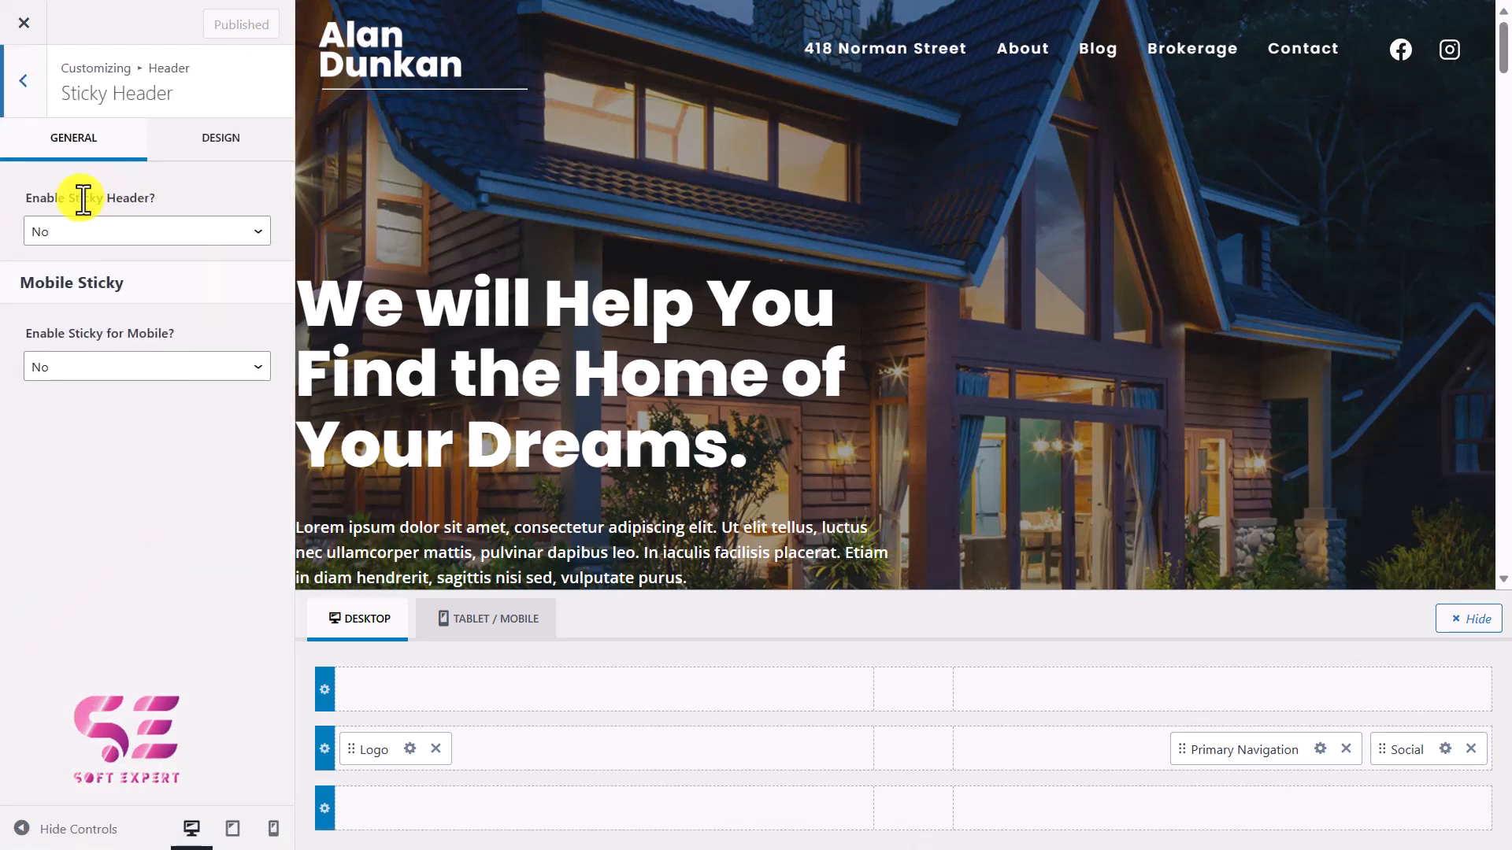
{"action": "left_click", "coordinate": [130, 232]}
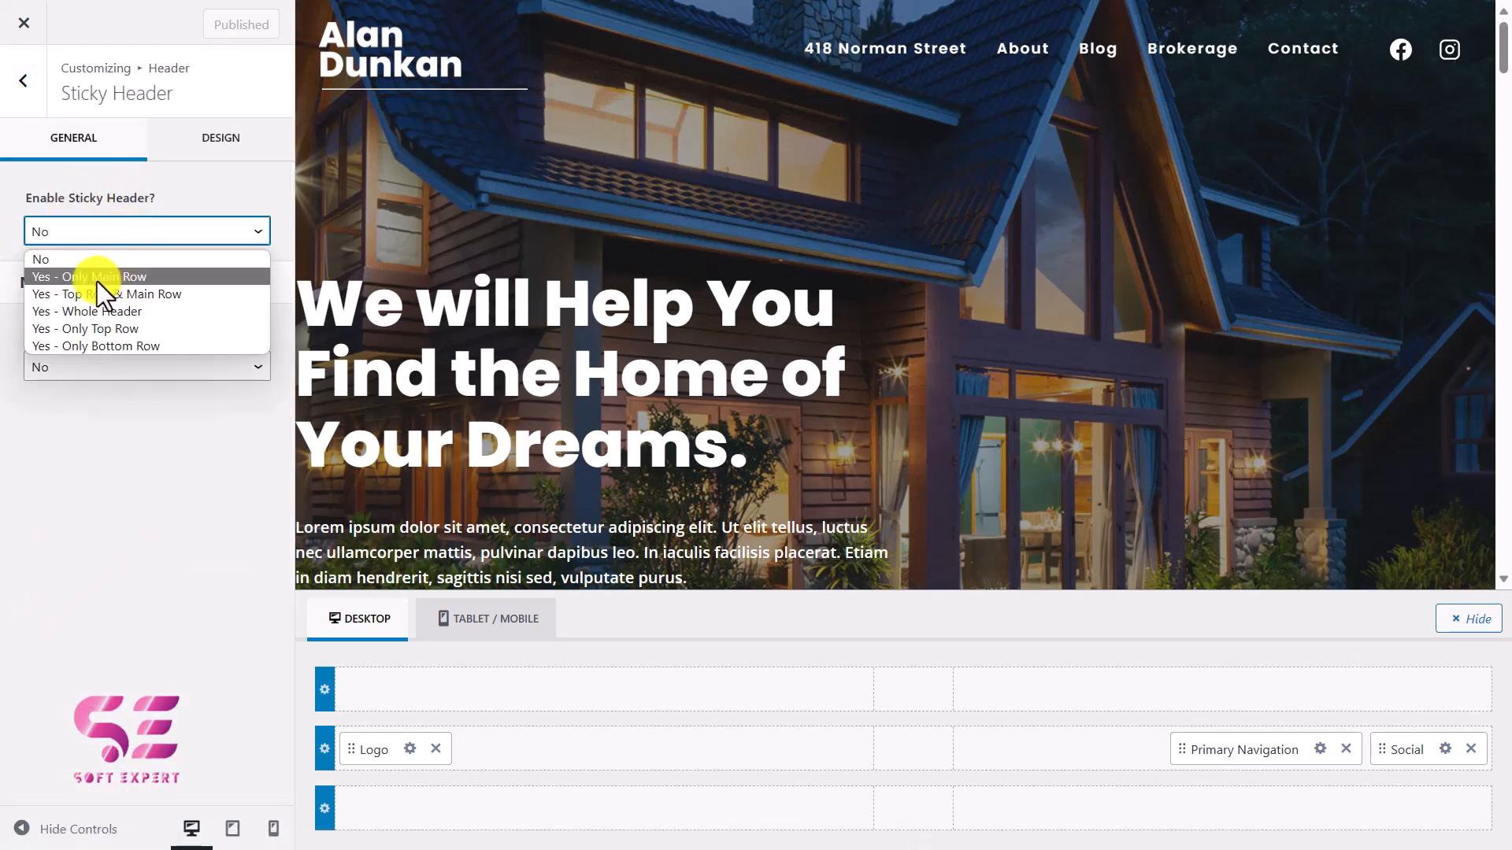
{"action": "left_click", "coordinate": [110, 277]}
{"action": "scroll", "coordinate": [530, 304], "scroll_direction": "down", "scroll_amount": 5}
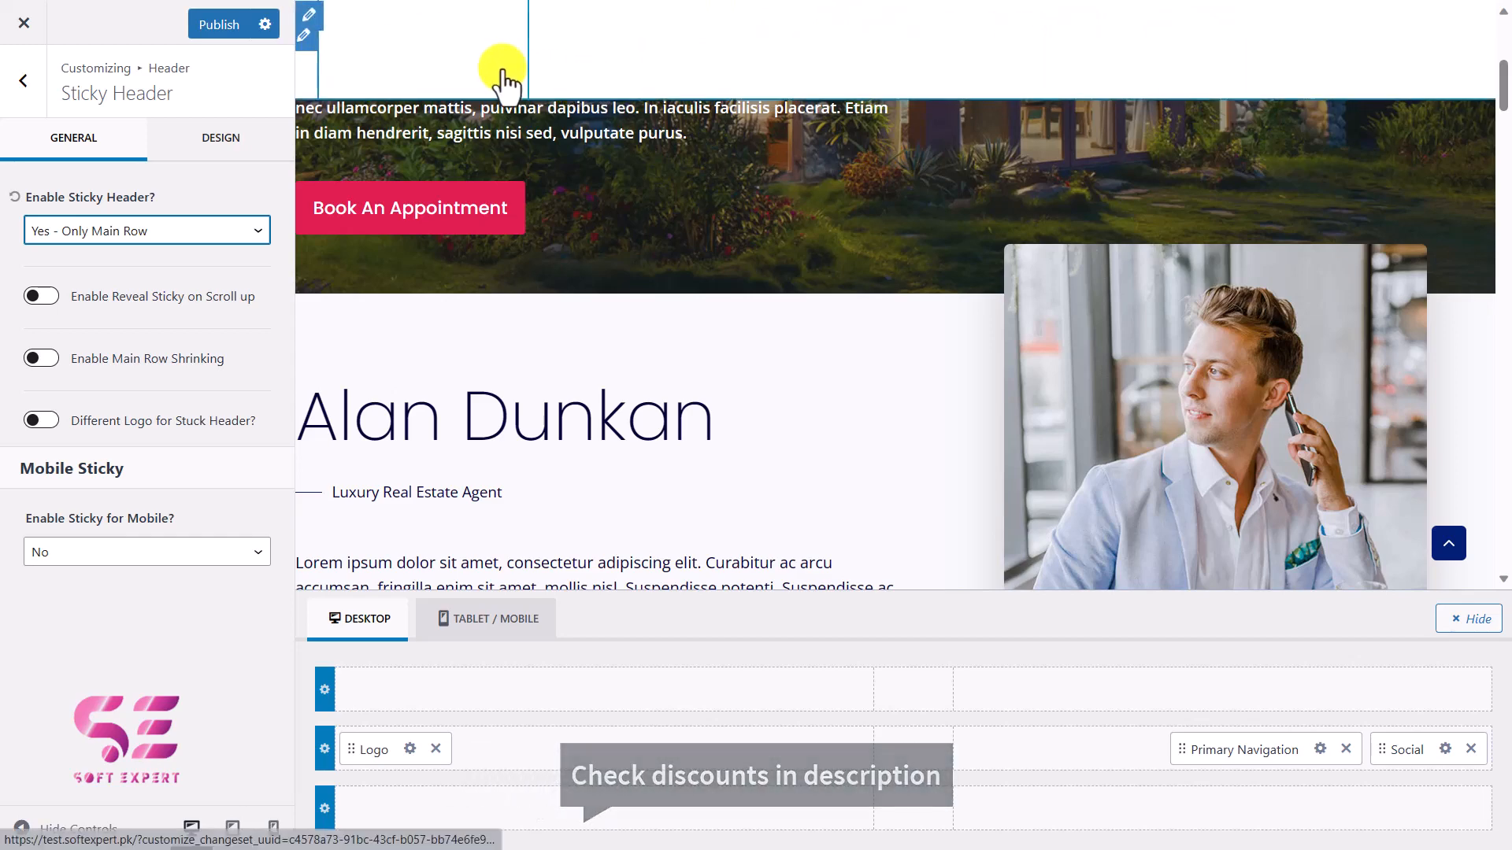
{"action": "left_click", "coordinate": [159, 227]}
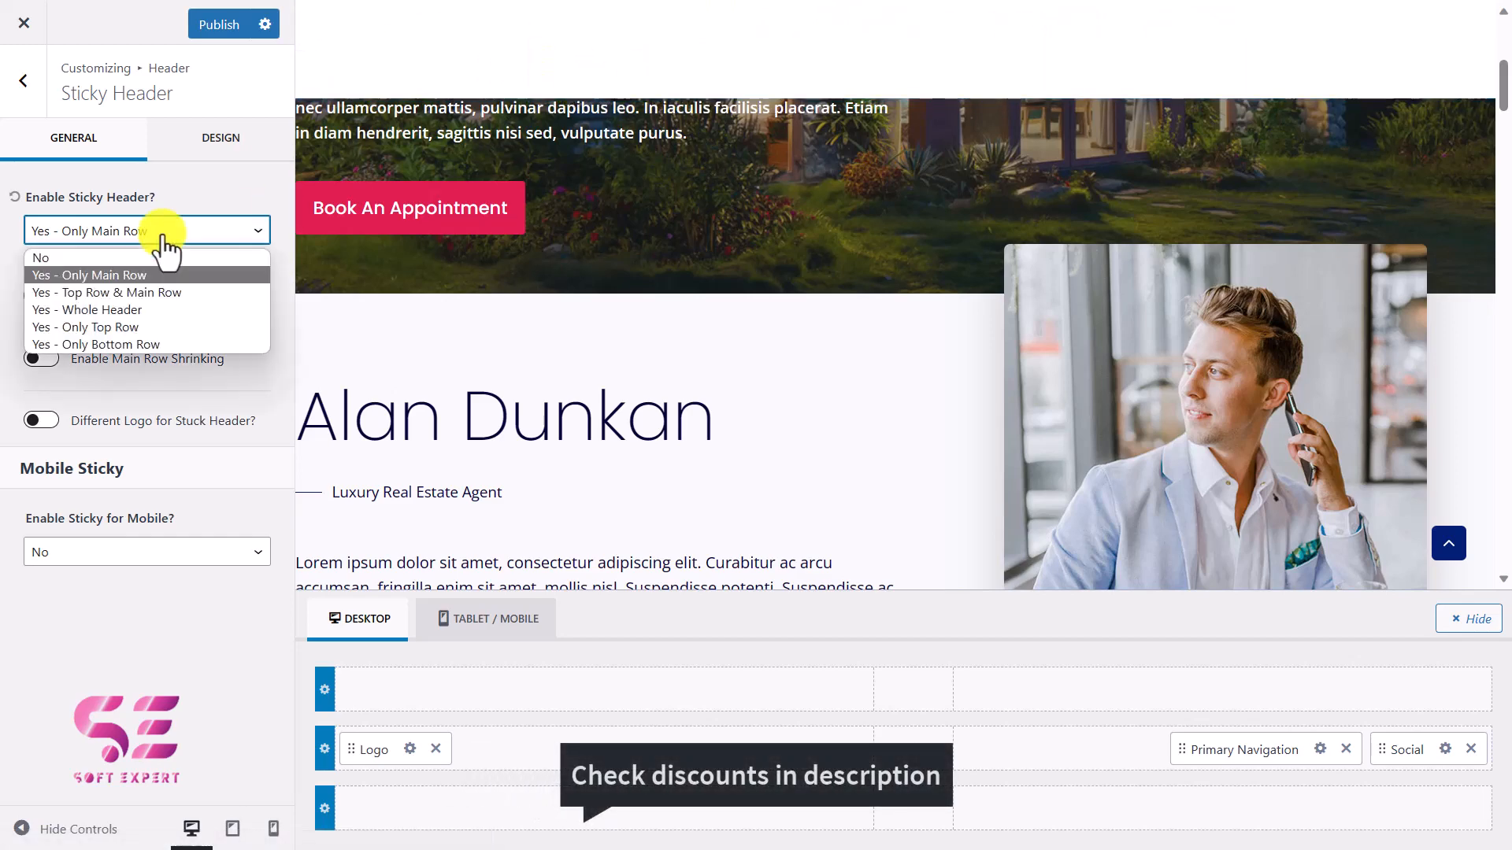
{"action": "left_click", "coordinate": [111, 260]}
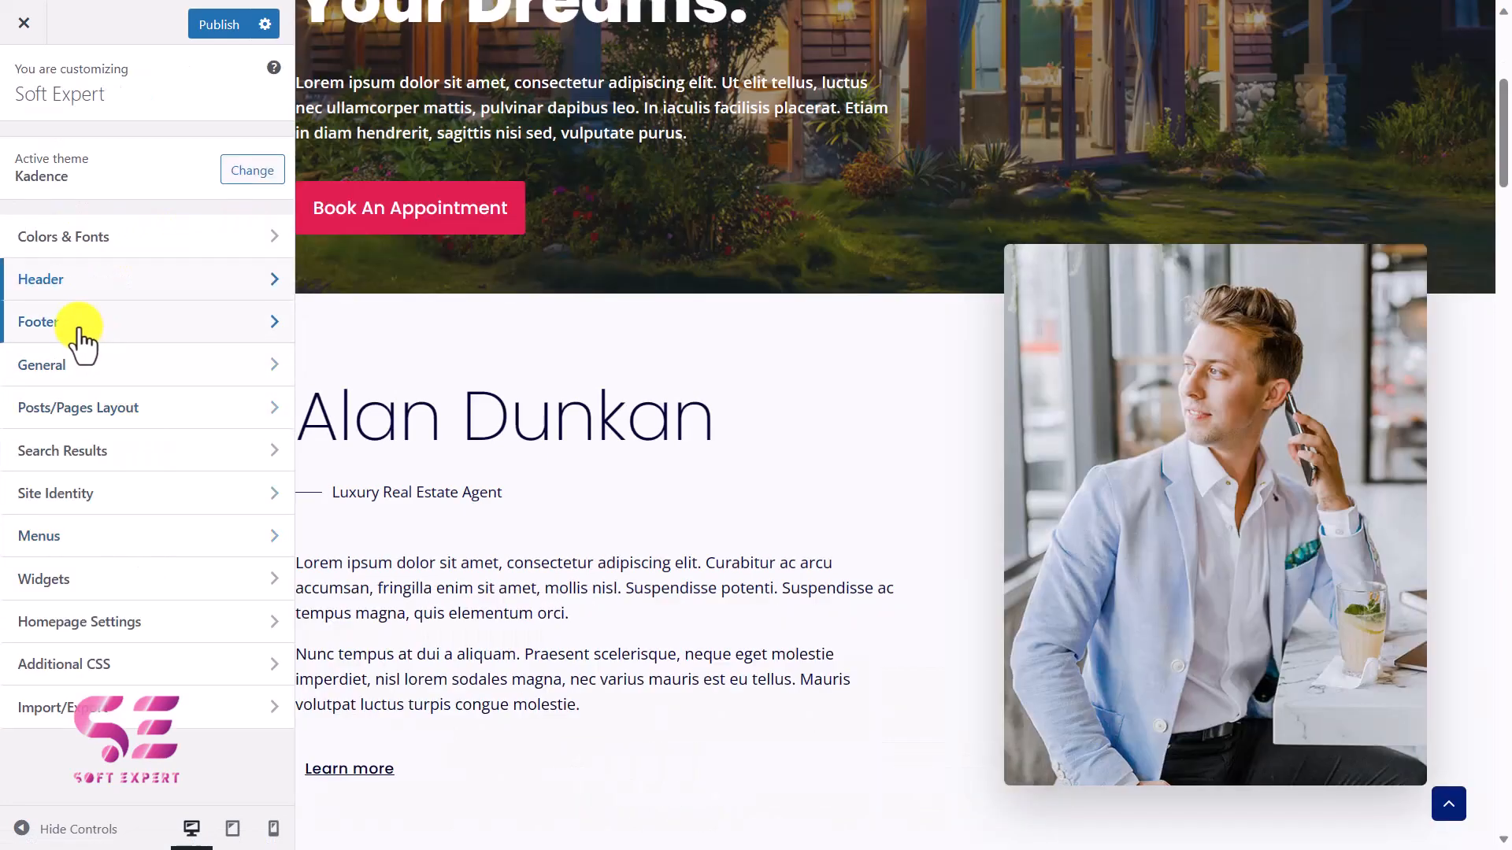
Open the footer settings and look at the editable content of Widget 3 and Widget 1 in the footer's top row.
{"action": "left_click", "coordinate": [129, 331]}
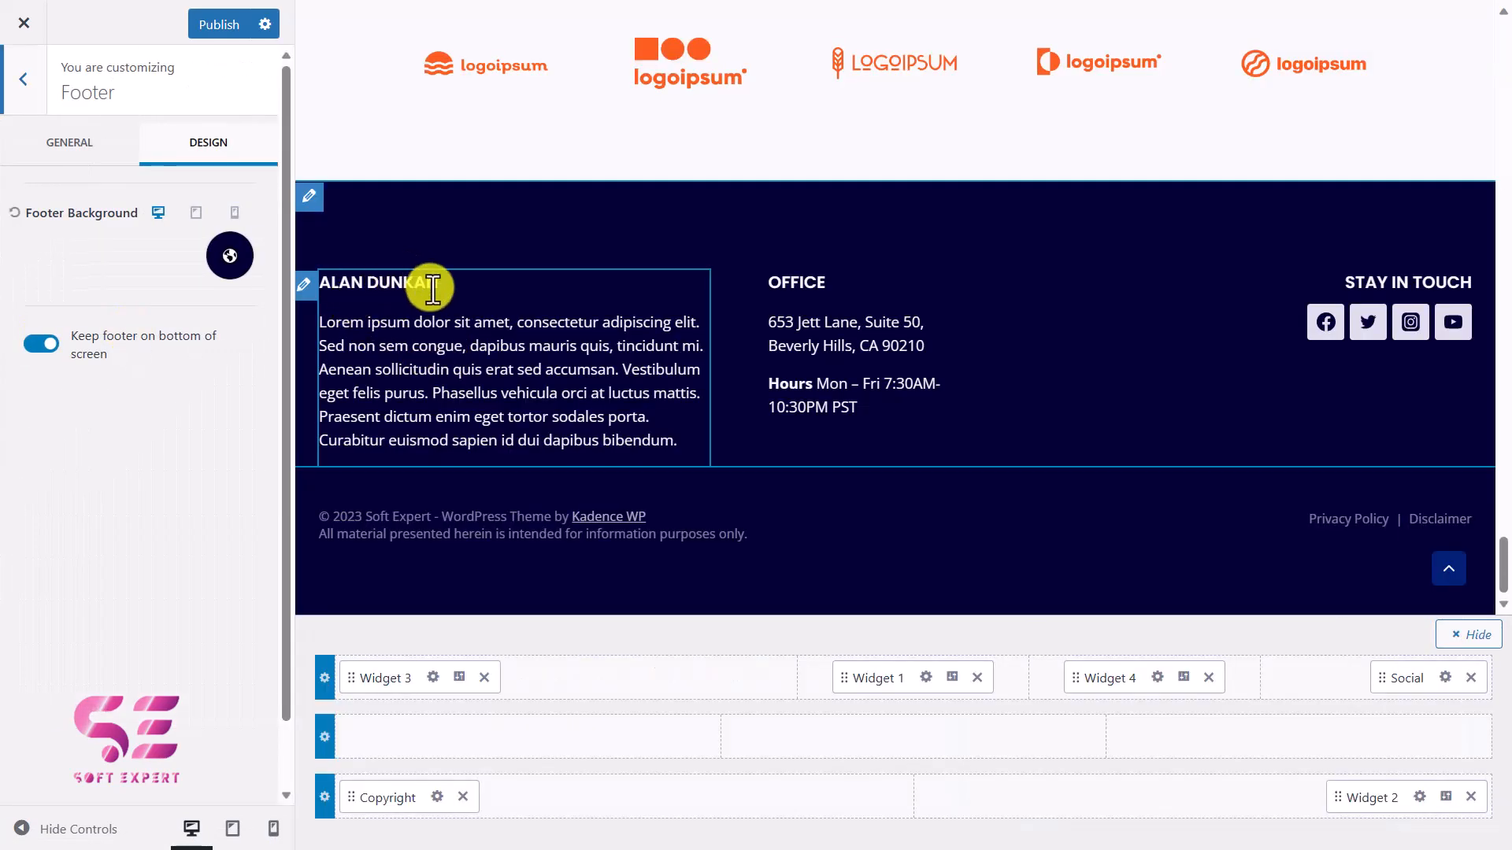
{"action": "left_click", "coordinate": [433, 679]}
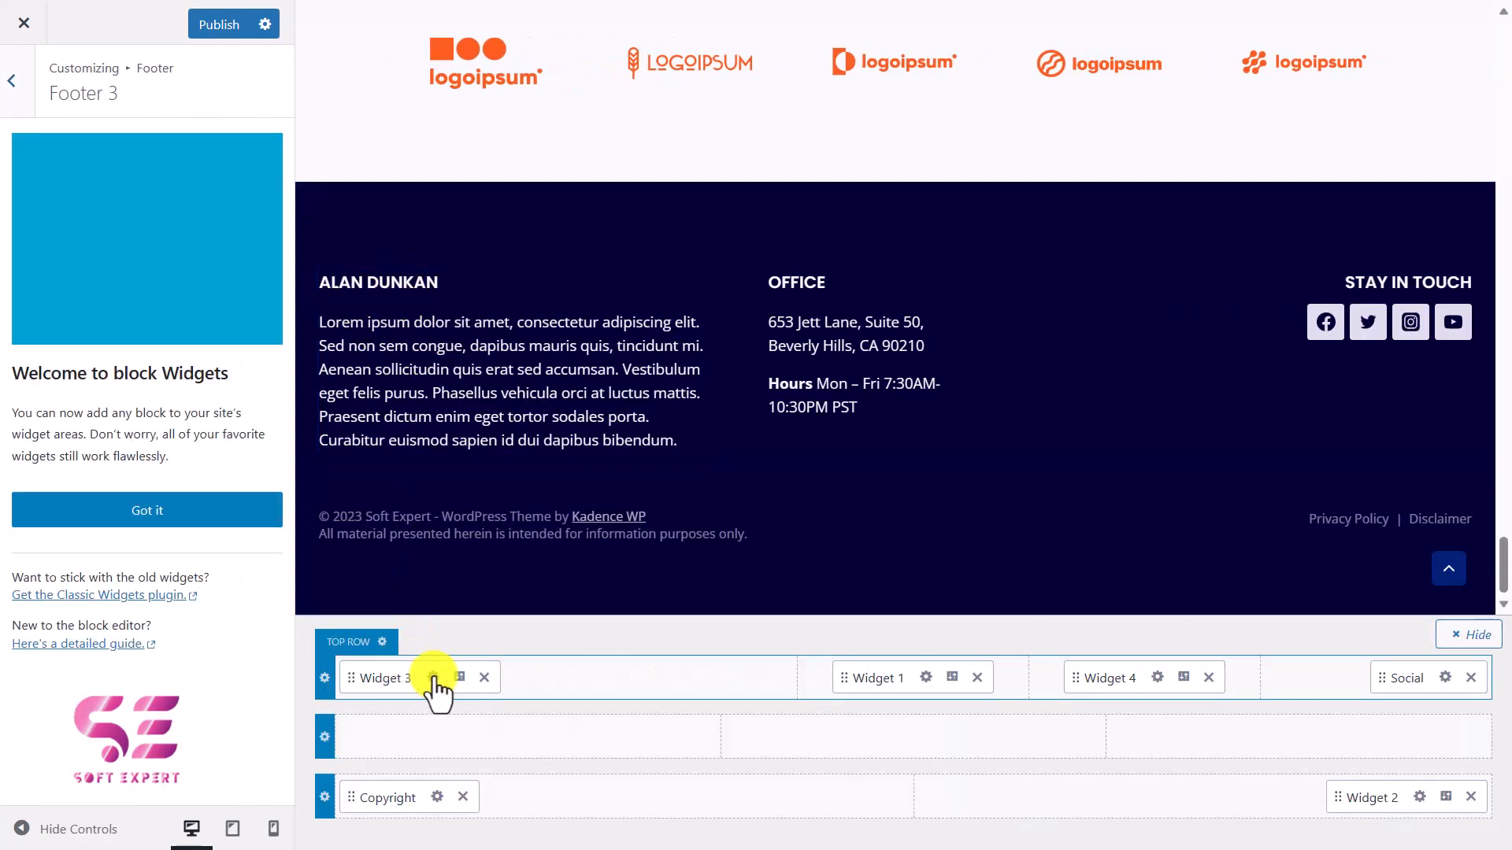
{"action": "left_click", "coordinate": [148, 510]}
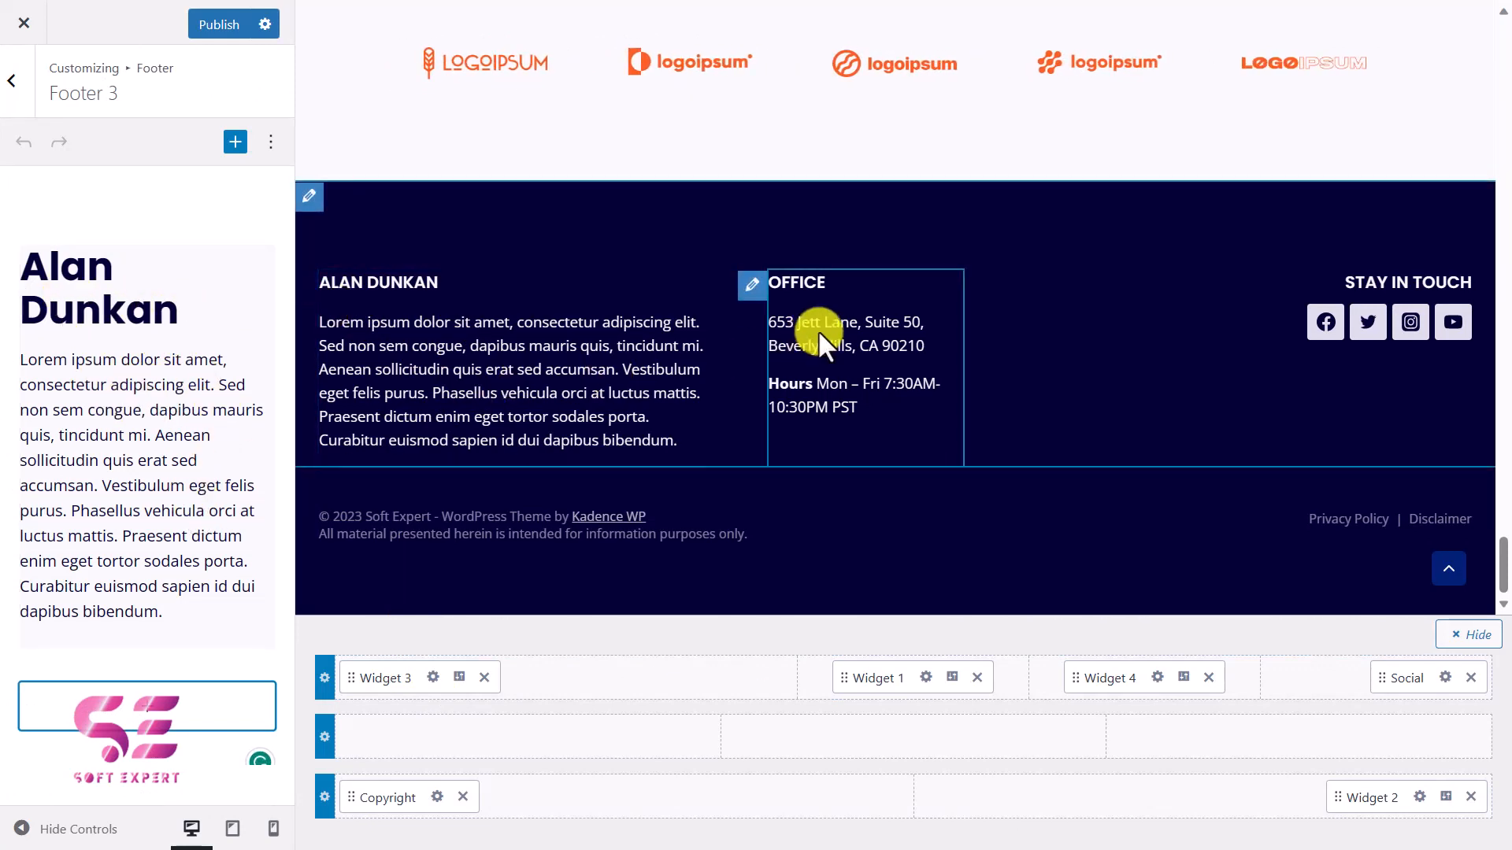
{"action": "left_click", "coordinate": [928, 679]}
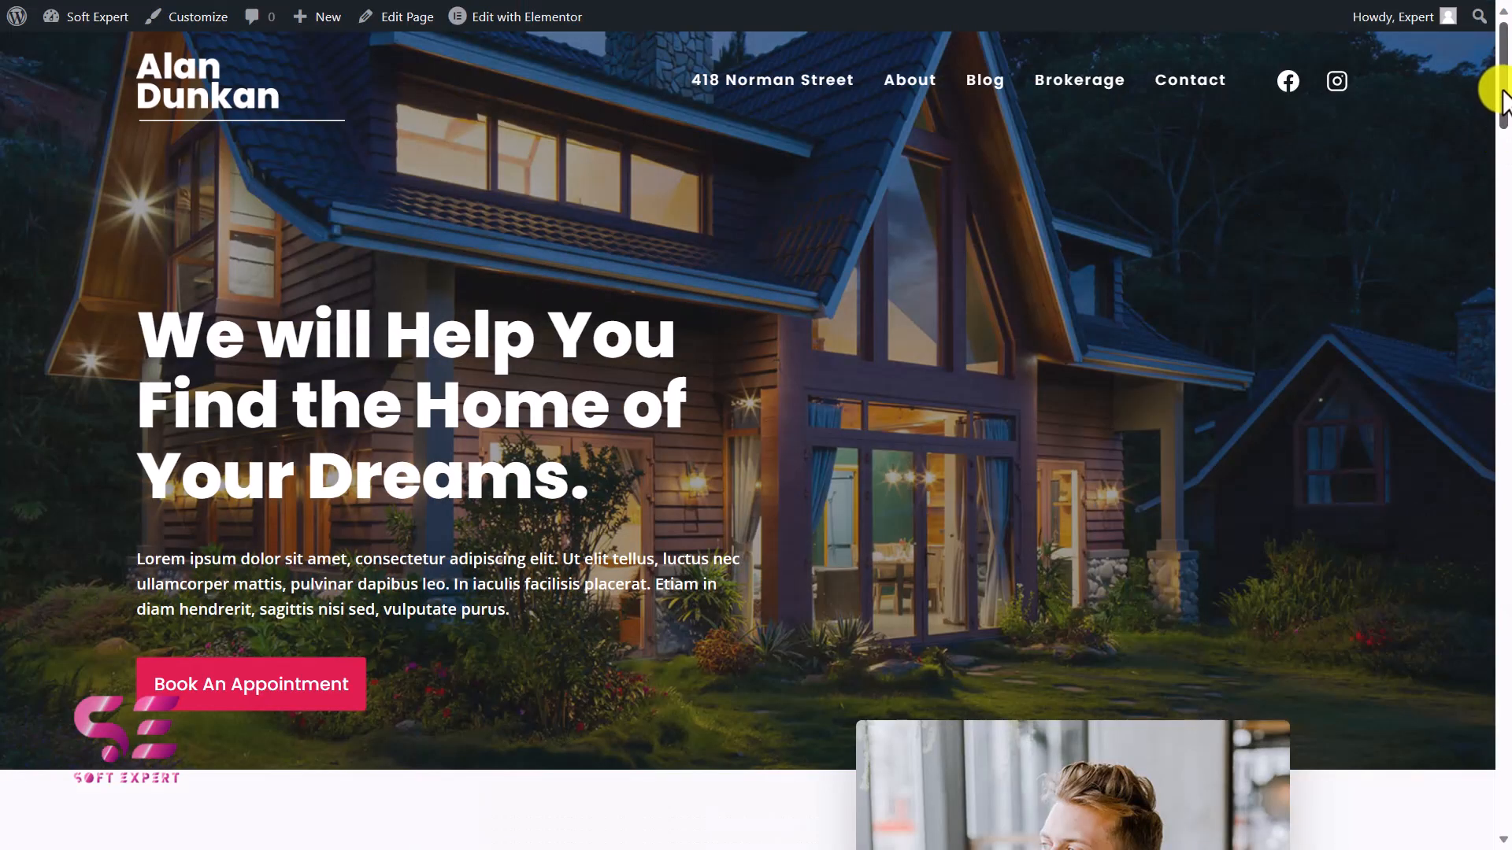
Look through the live homepage from the header down to the footer.
{"action": "left_click_drag", "start_coordinate": [1503, 93], "coordinate": [1505, 797]}
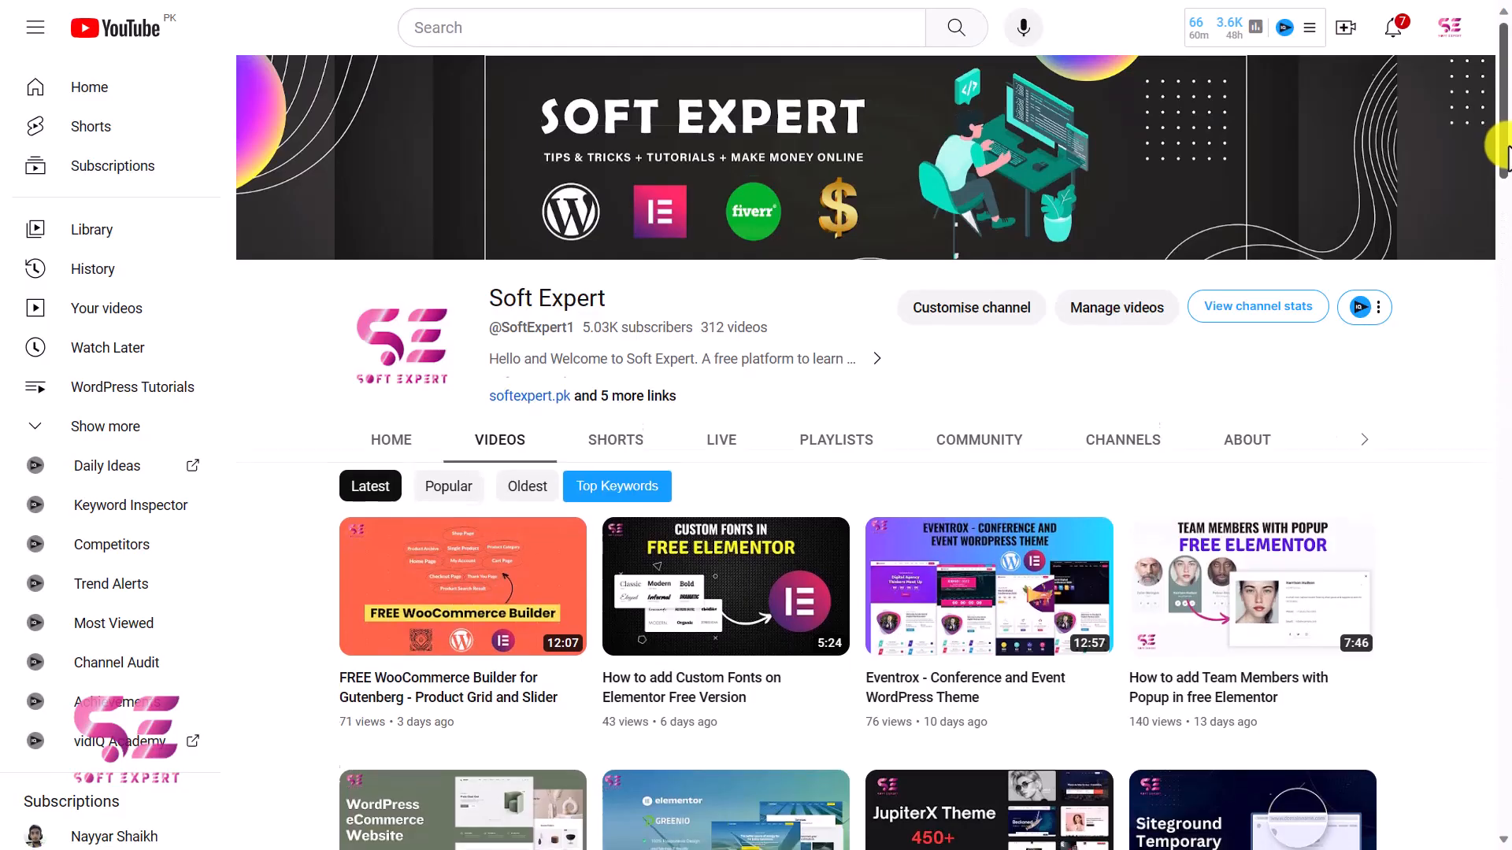
Switch to the YouTube channel and browse its list of videos.
{"action": "left_click_drag", "start_coordinate": [1495, 142], "coordinate": [1506, 768]}
{"action": "scroll", "coordinate": [1464, 729], "scroll_direction": "down", "scroll_amount": 10}
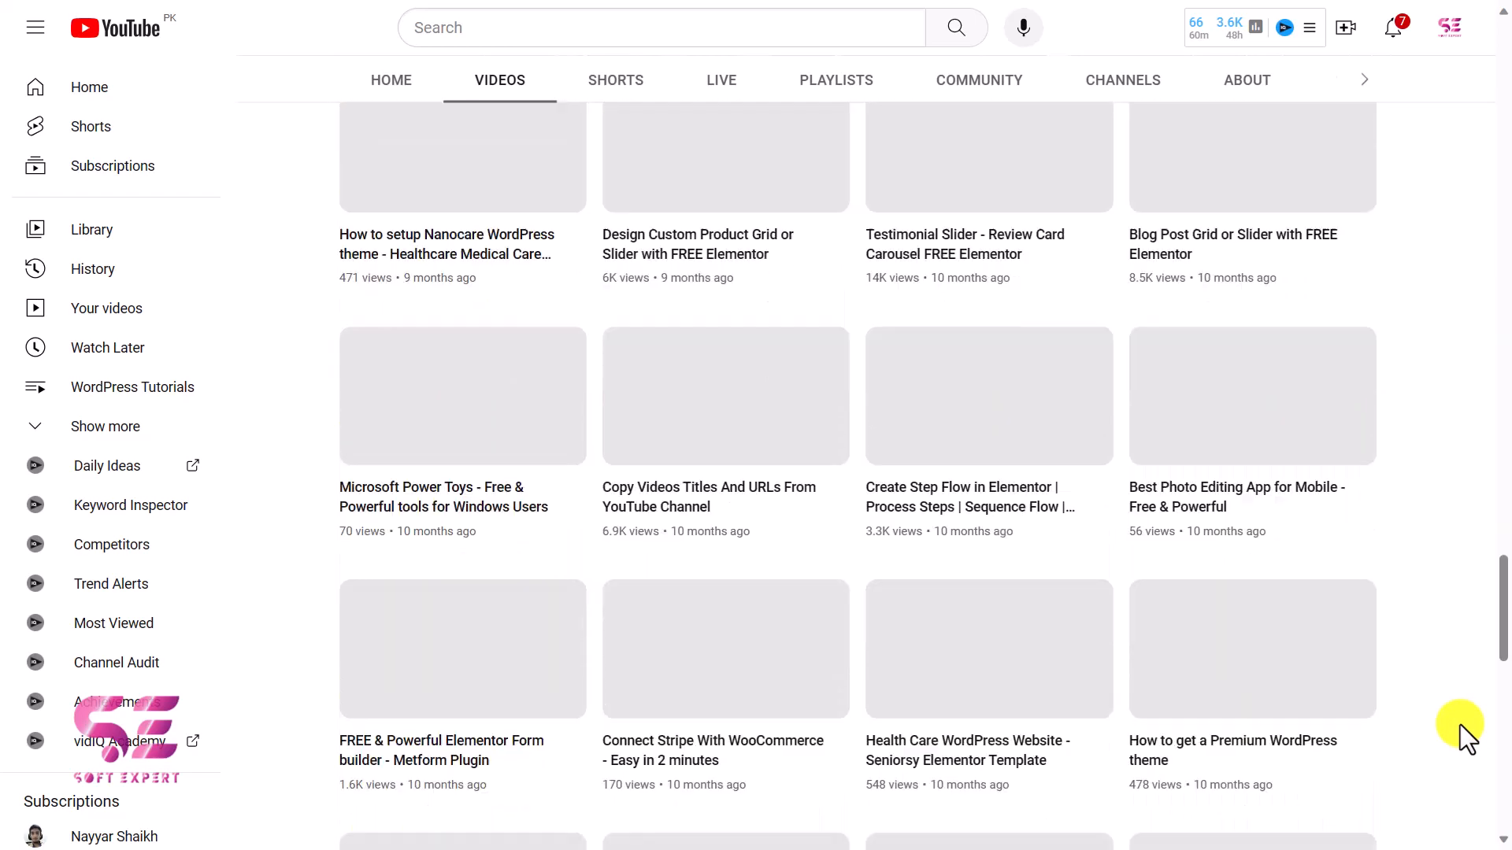